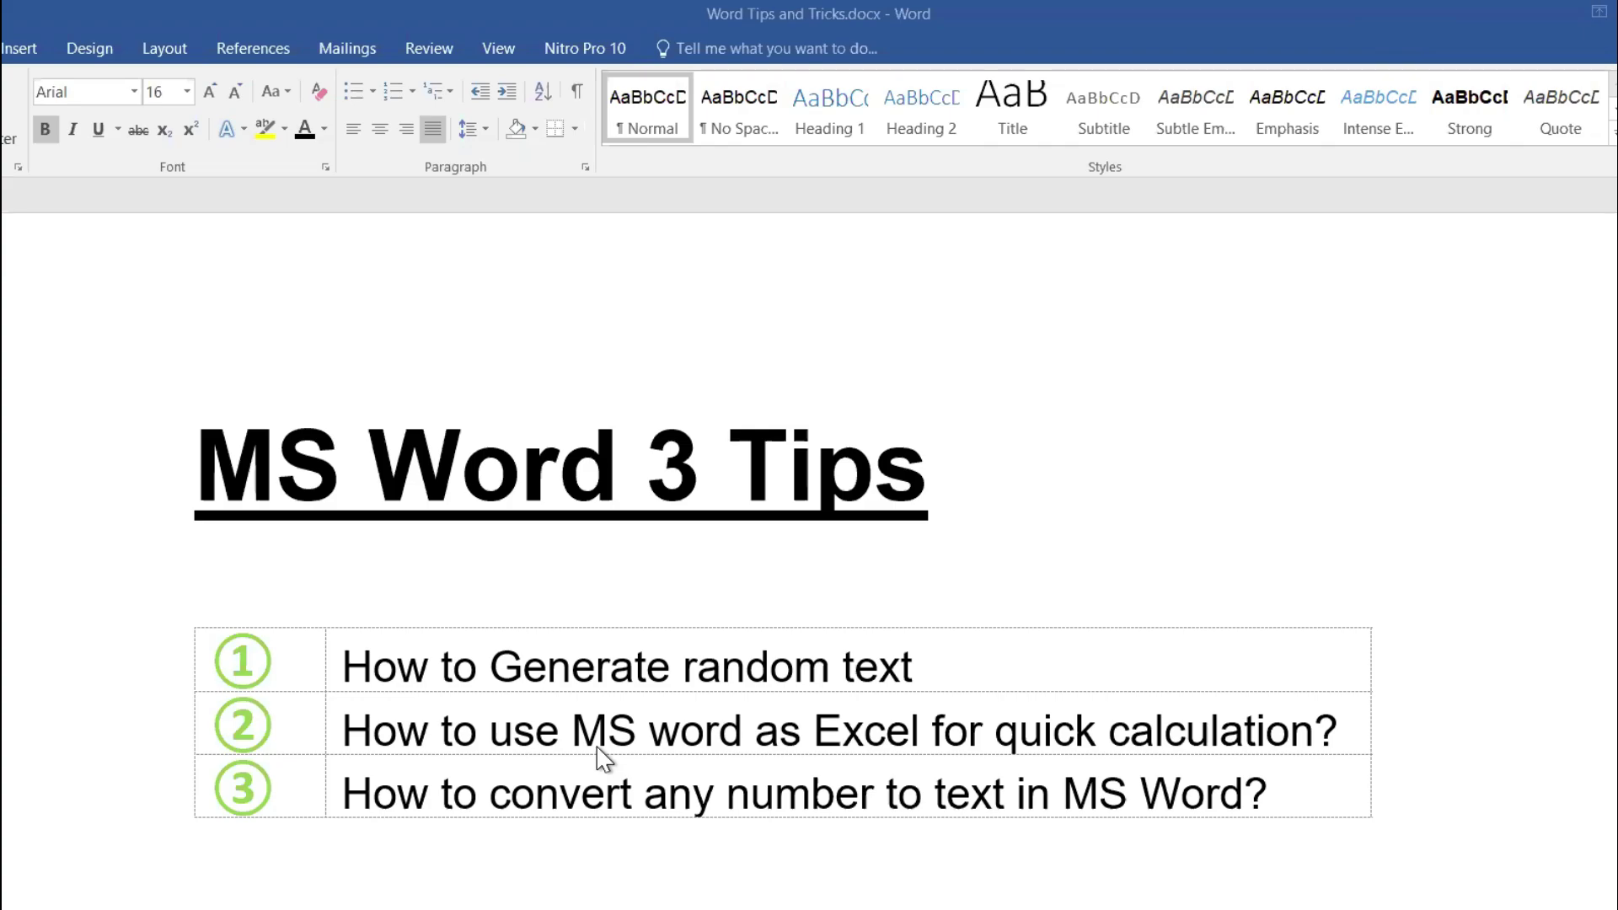
Step: Add the heading 'Random text:' below the tips table and underline it
scroll(787, 737, "down", 3)
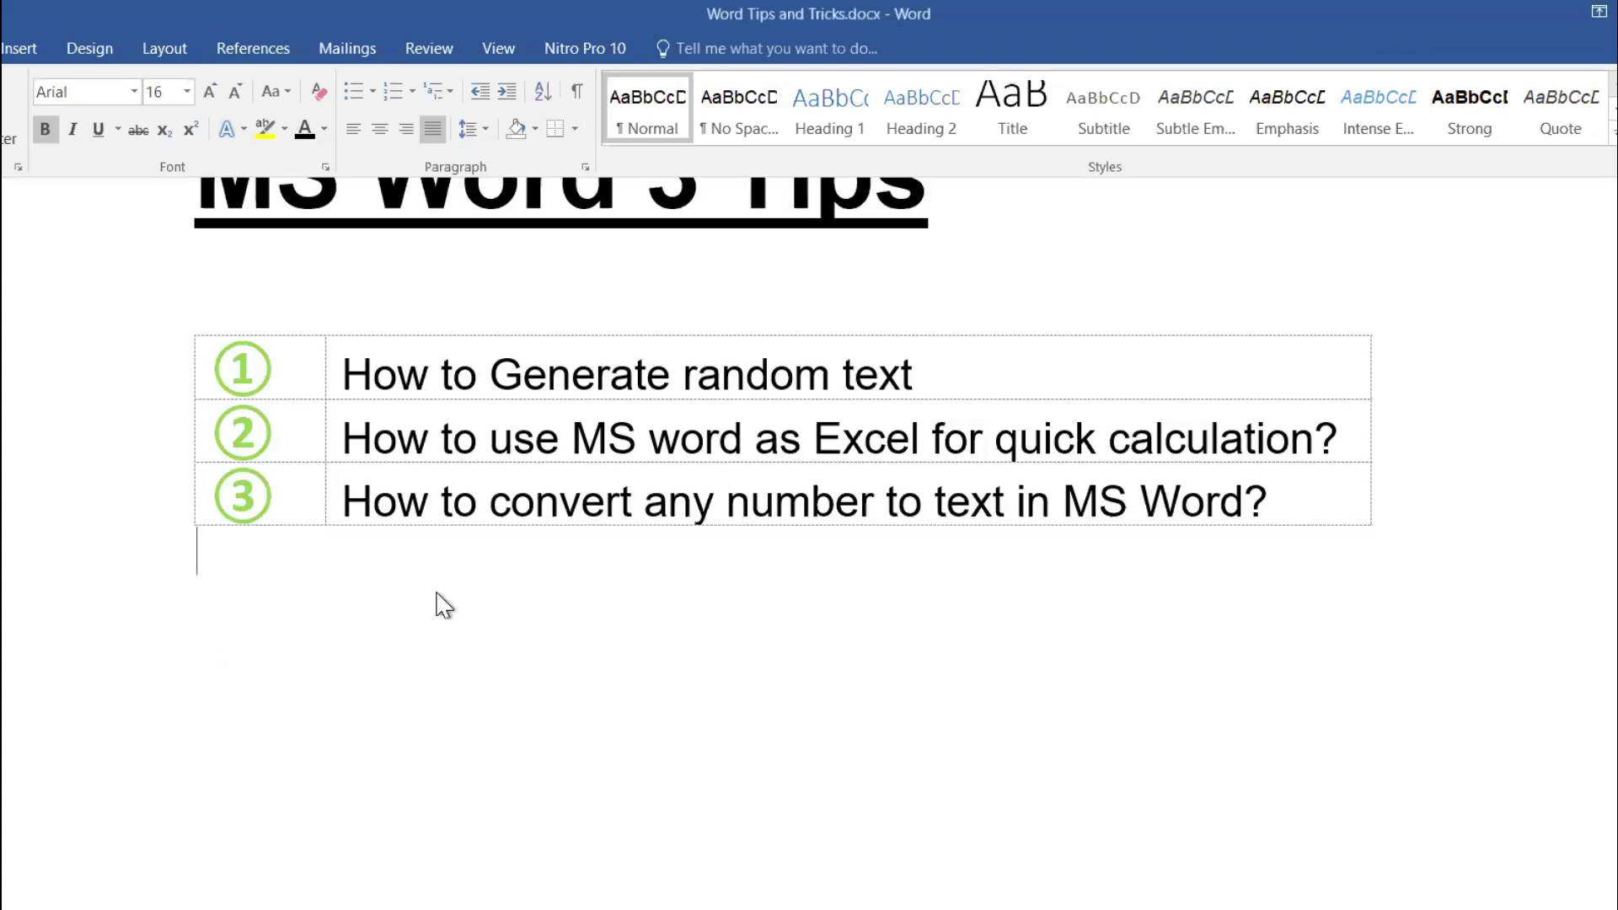
key("Return")
type("Random text:")
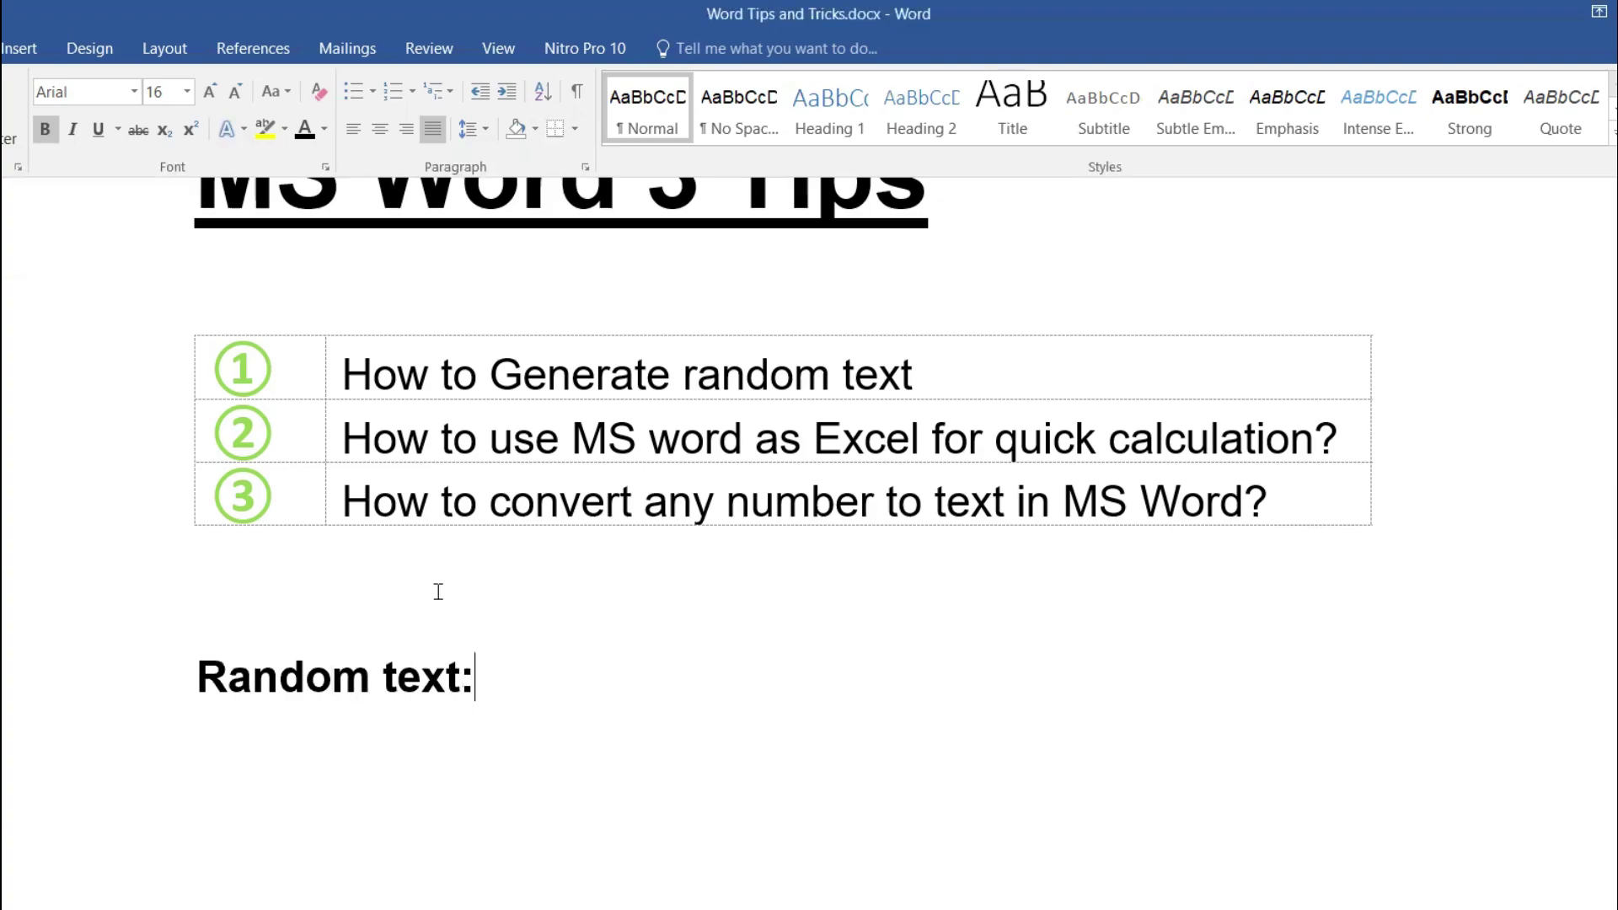
left_click_drag(506, 657, 202, 690)
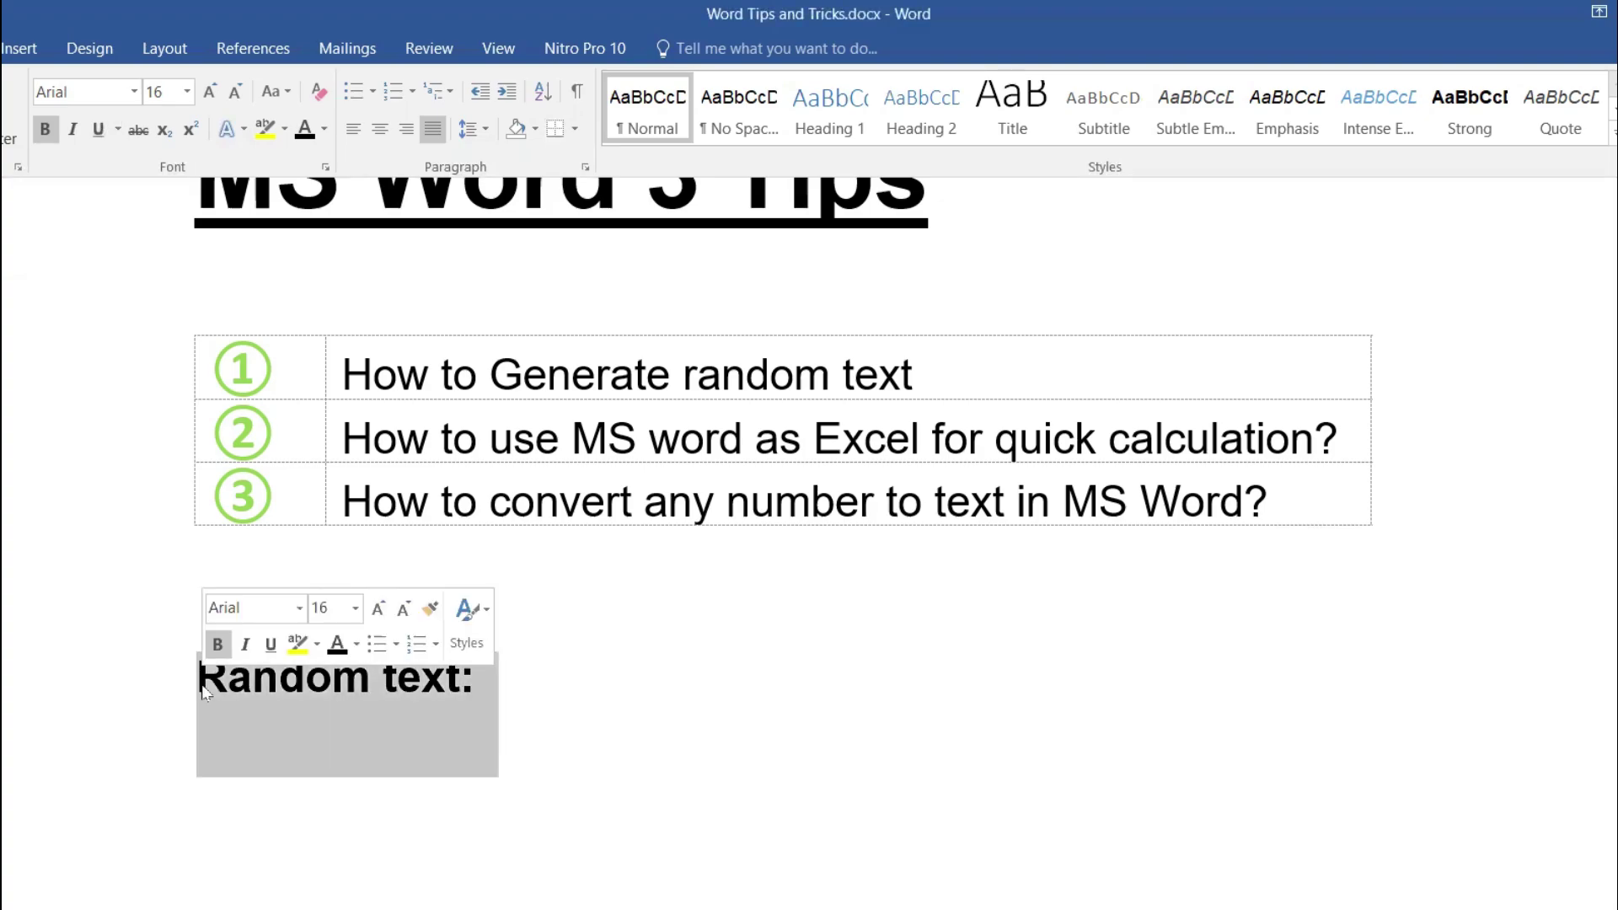
key("ctrl+u")
left_click(505, 683)
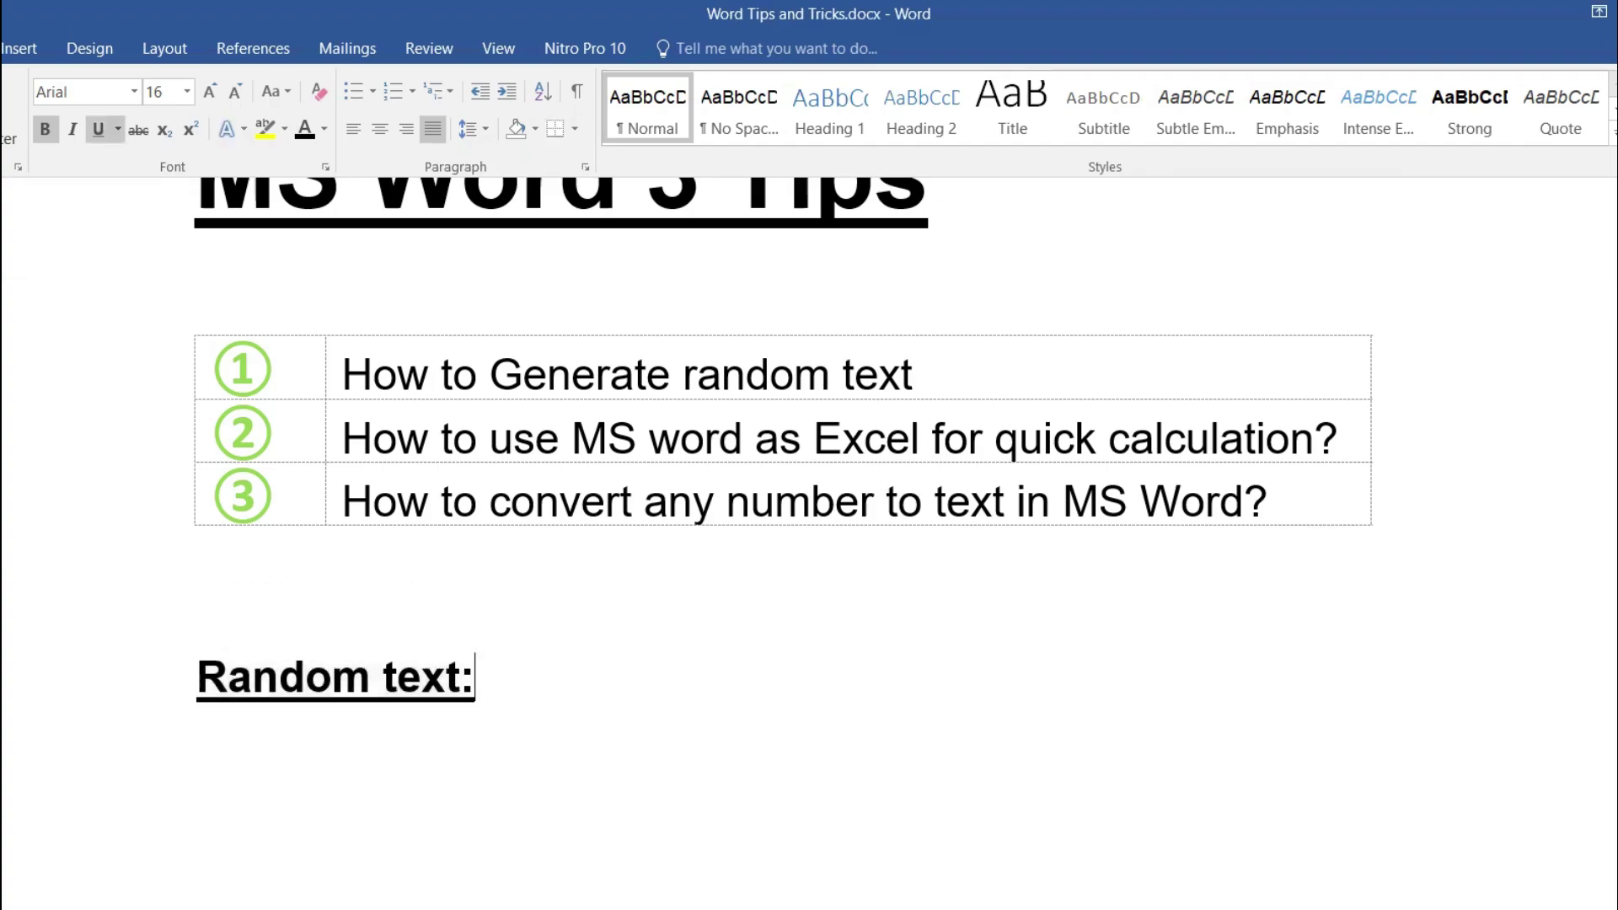
Step: Type '=r' on the line beneath the heading, without underline
left_click(196, 801)
type("=r")
left_click(113, 780)
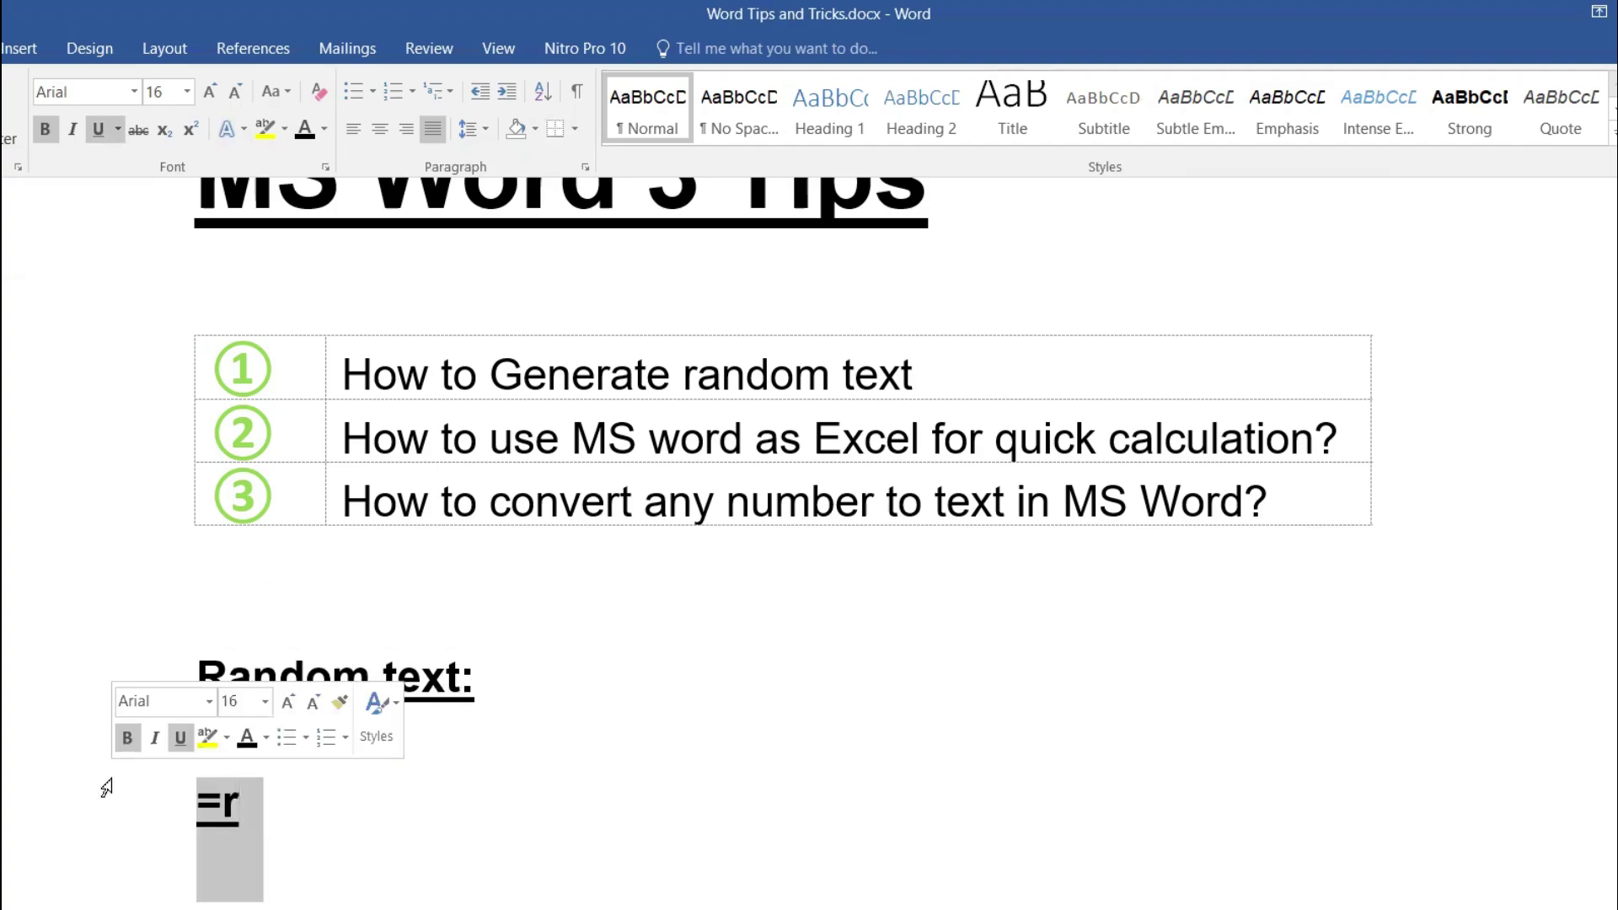
key("ctrl+u")
Step: Complete the formula as '=rand()', run it to generate sample paragraphs, and review them
left_click(256, 811)
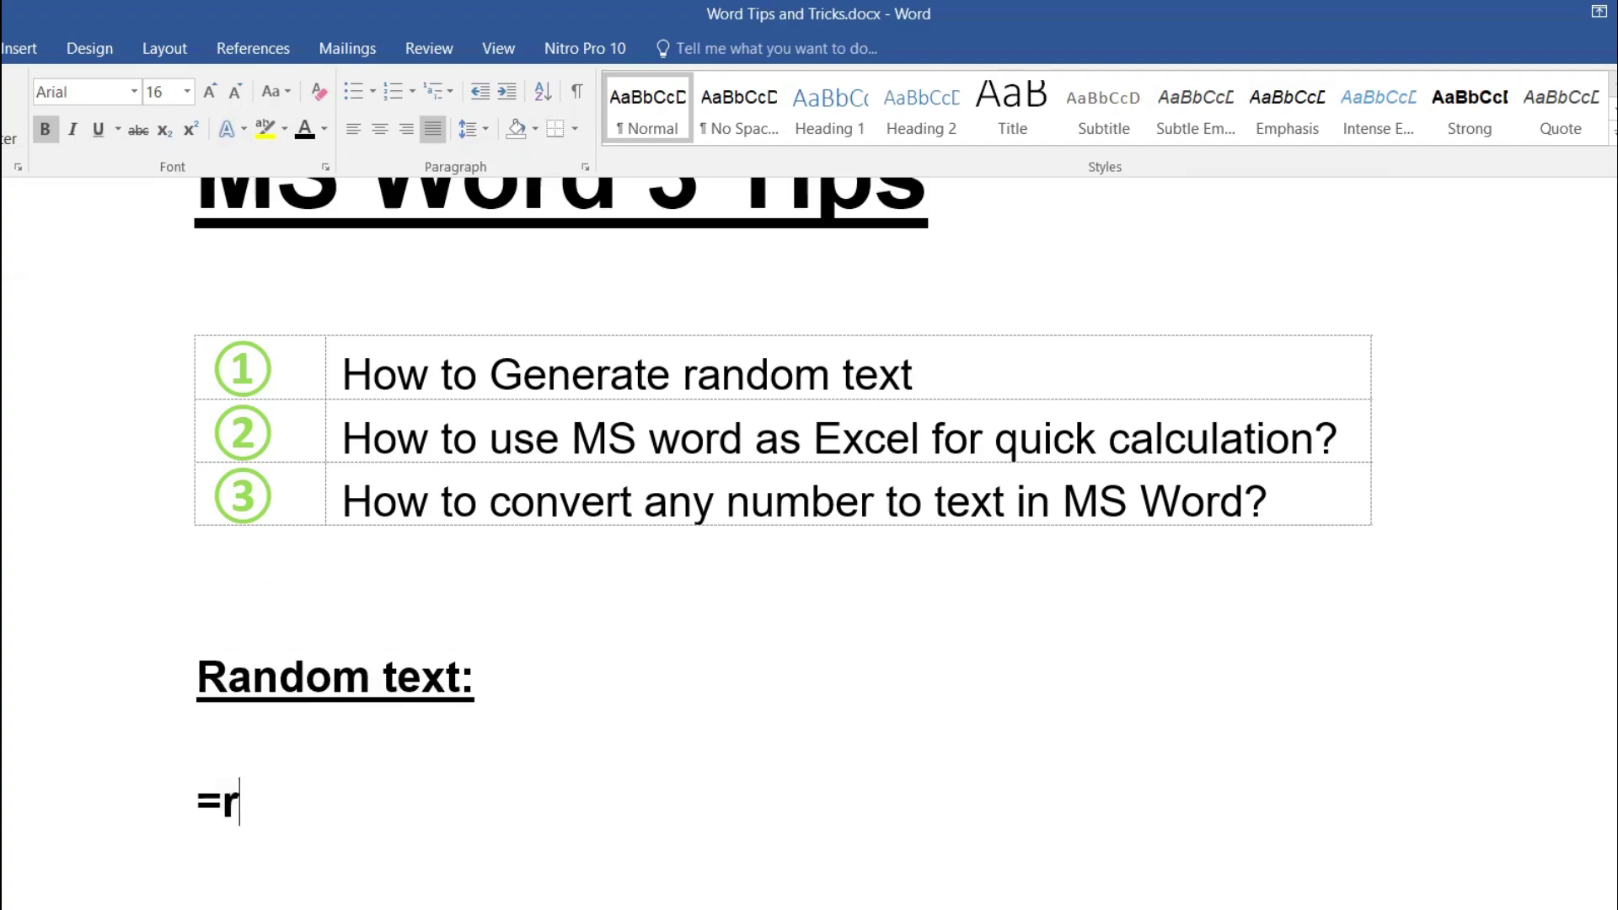
type("and()")
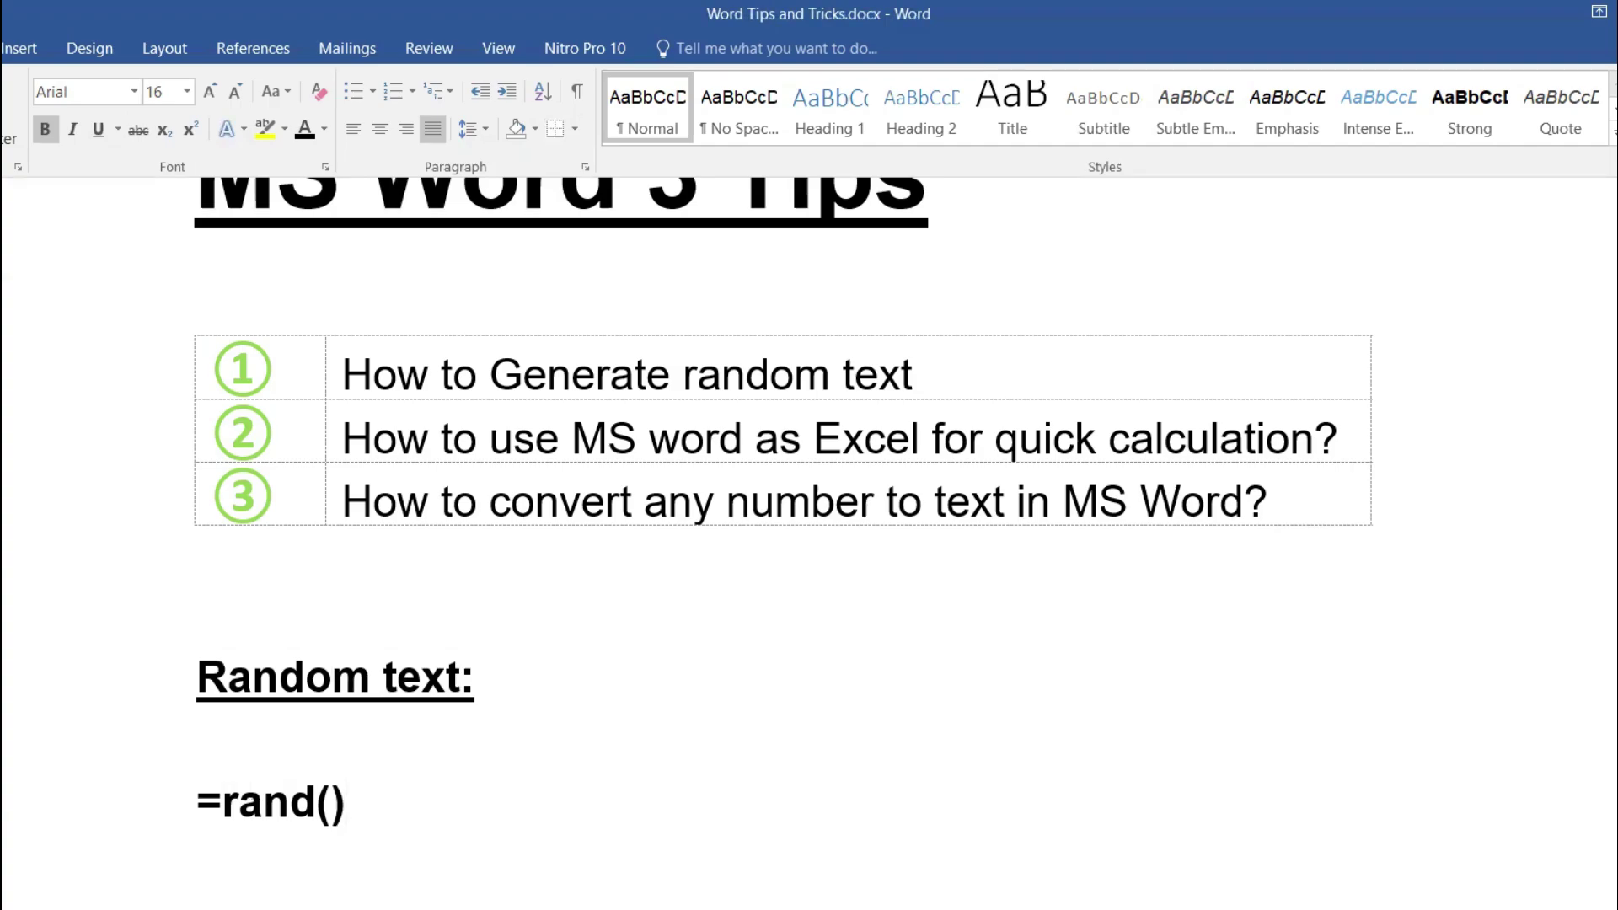
key("Return")
scroll(561, 693, "down", 1)
scroll(561, 693, "up", 3)
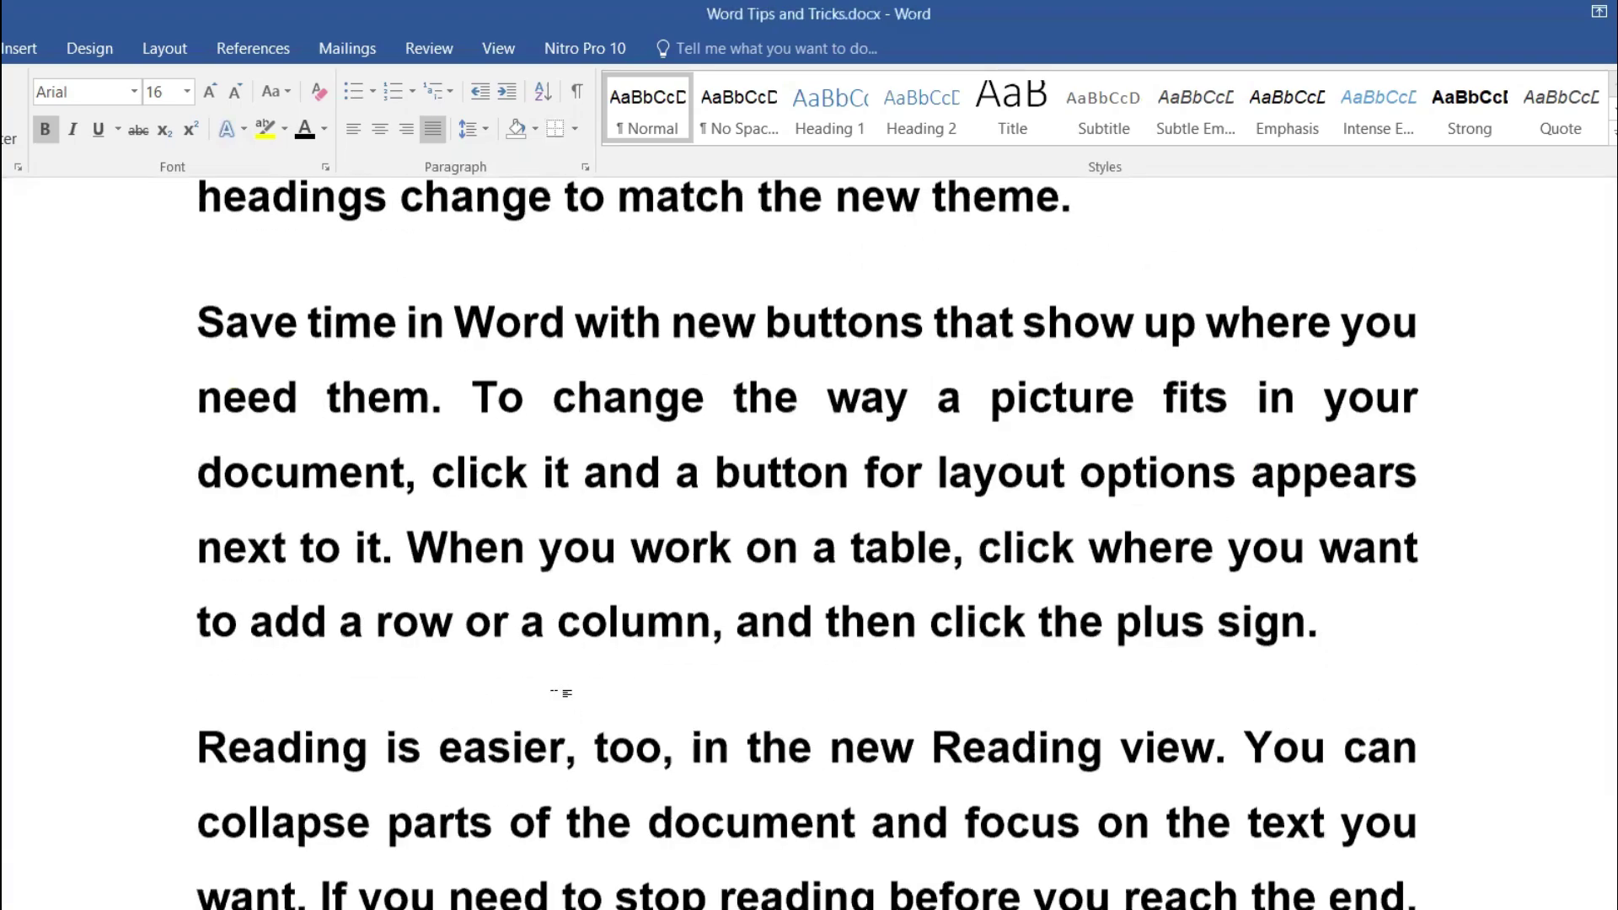
scroll(562, 692, "up", 10)
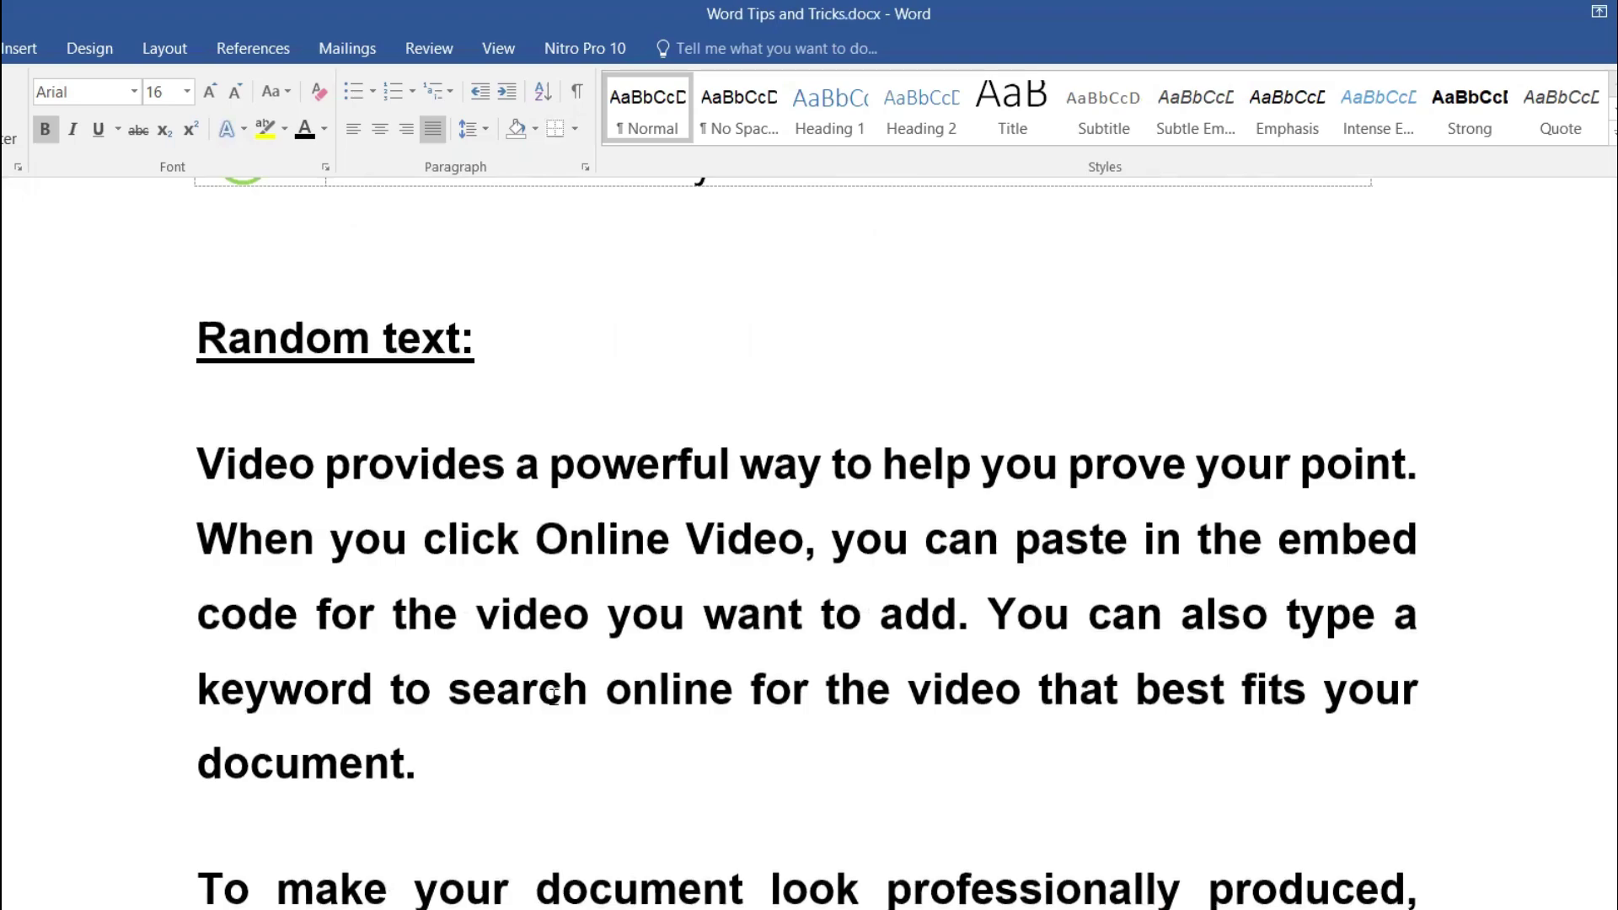
scroll(560, 716, "down", 10)
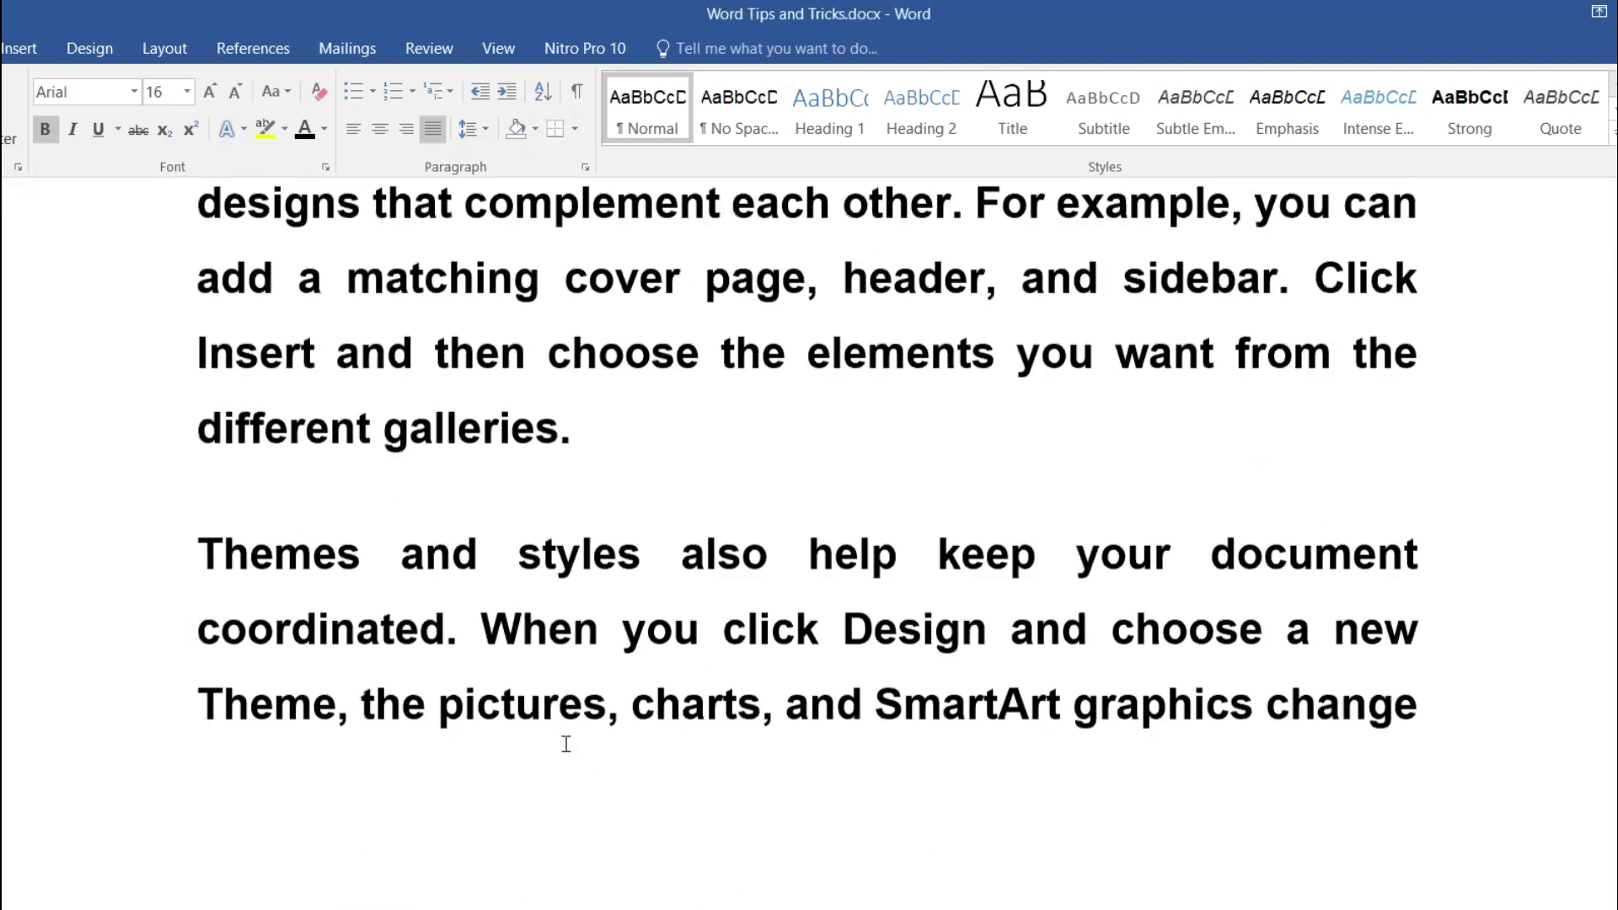
scroll(561, 769, "down", 8)
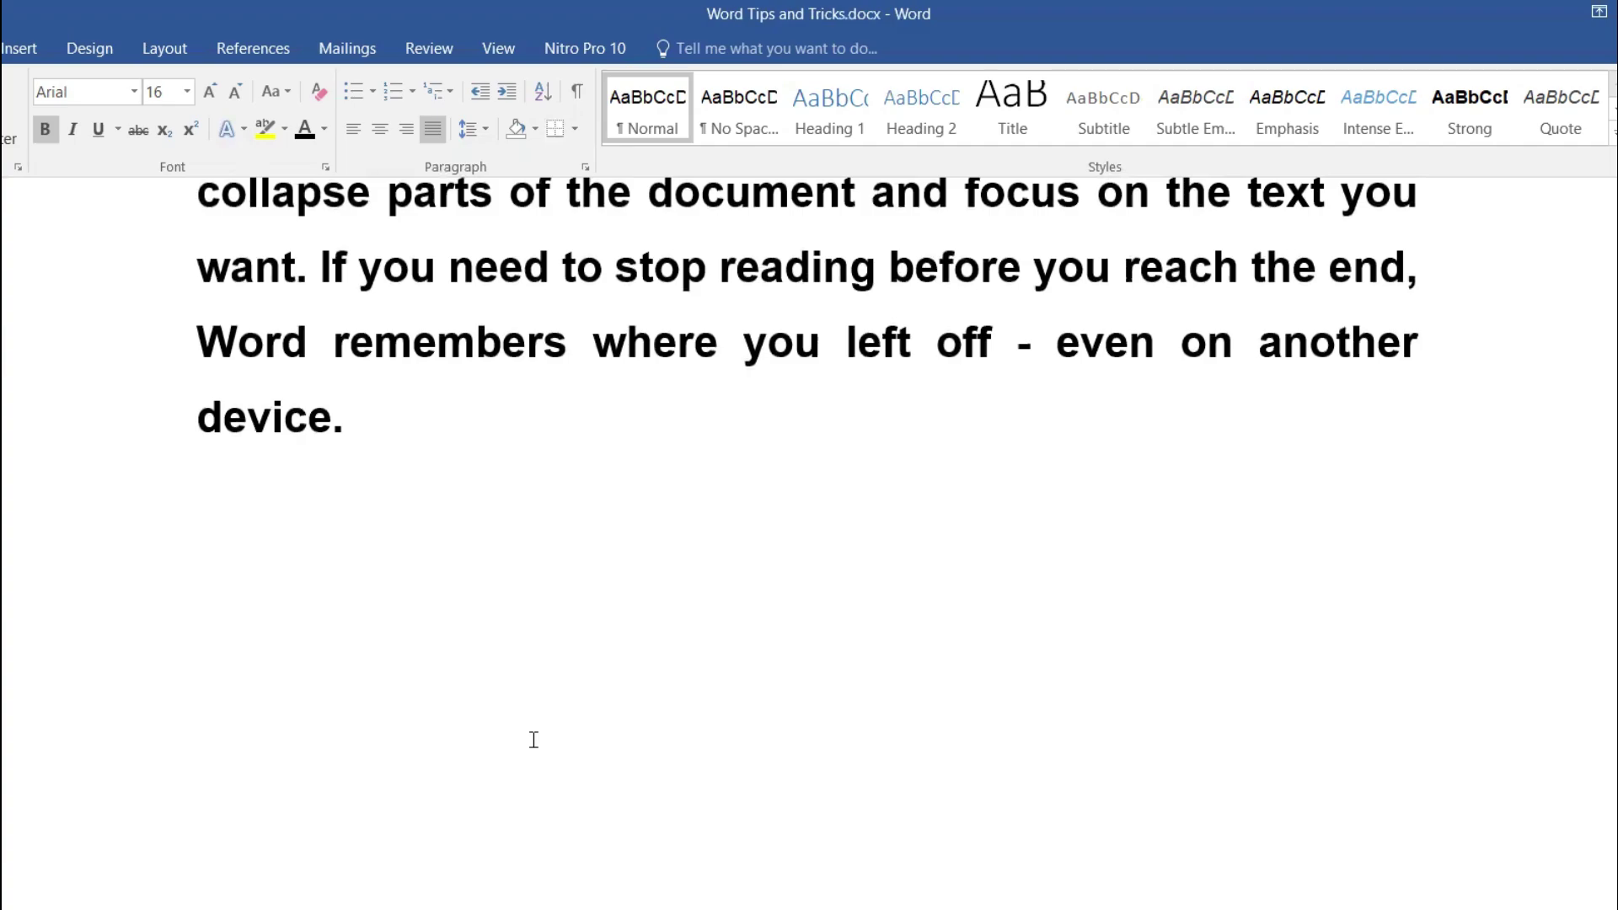
Step: Type the heading 'MS Word as MS Excel for any calculation', correcting the typos
type("MS ")
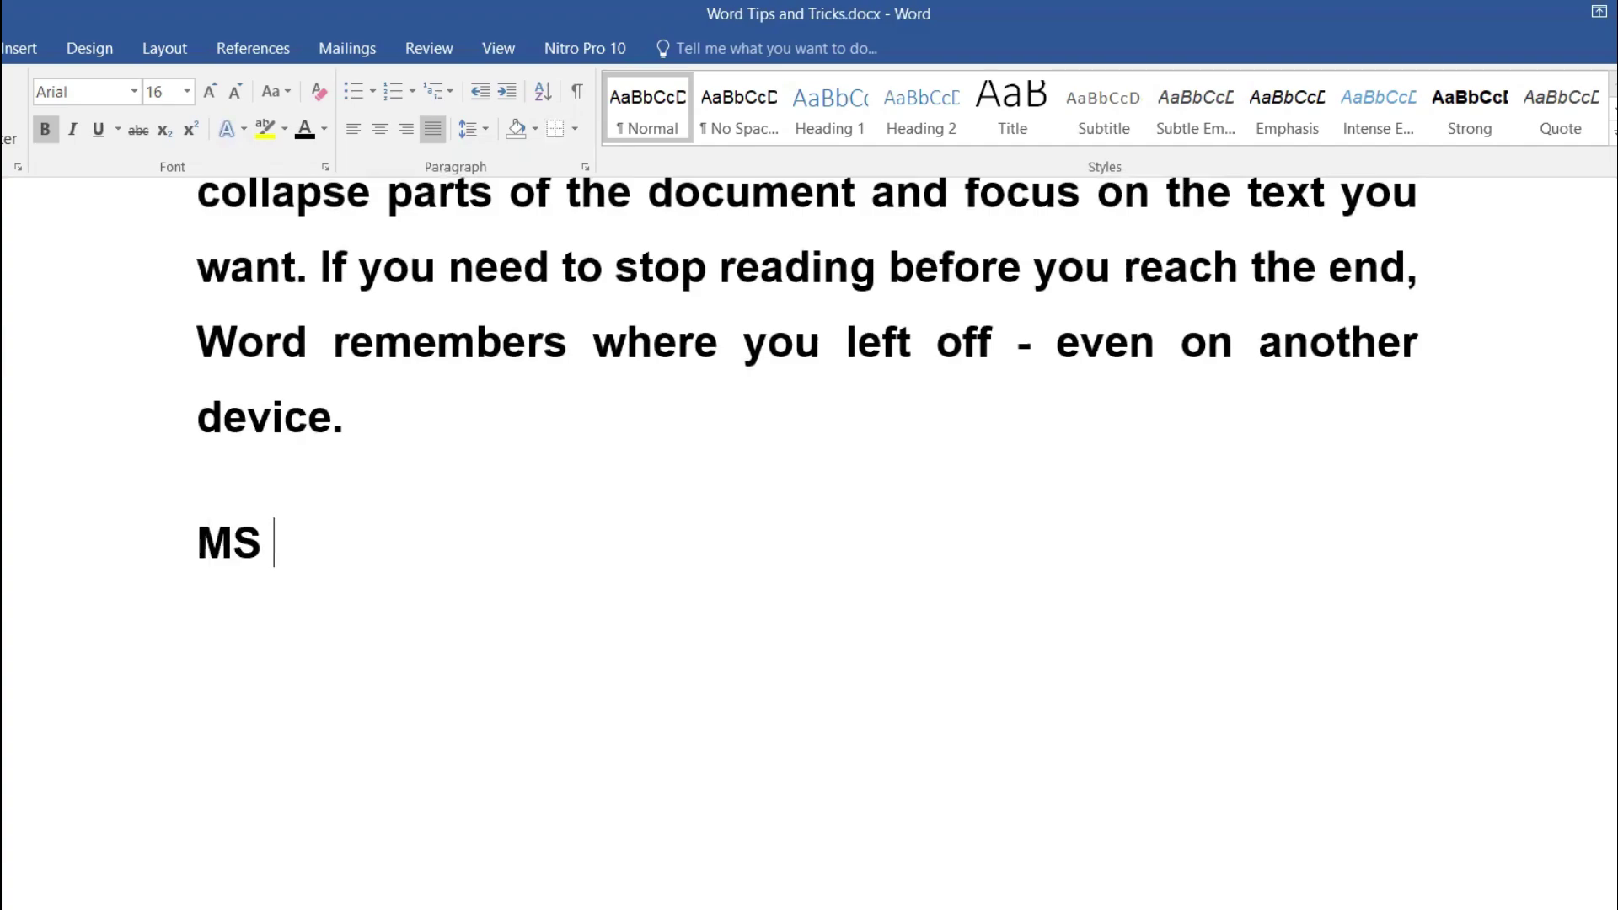
type("Word as MS")
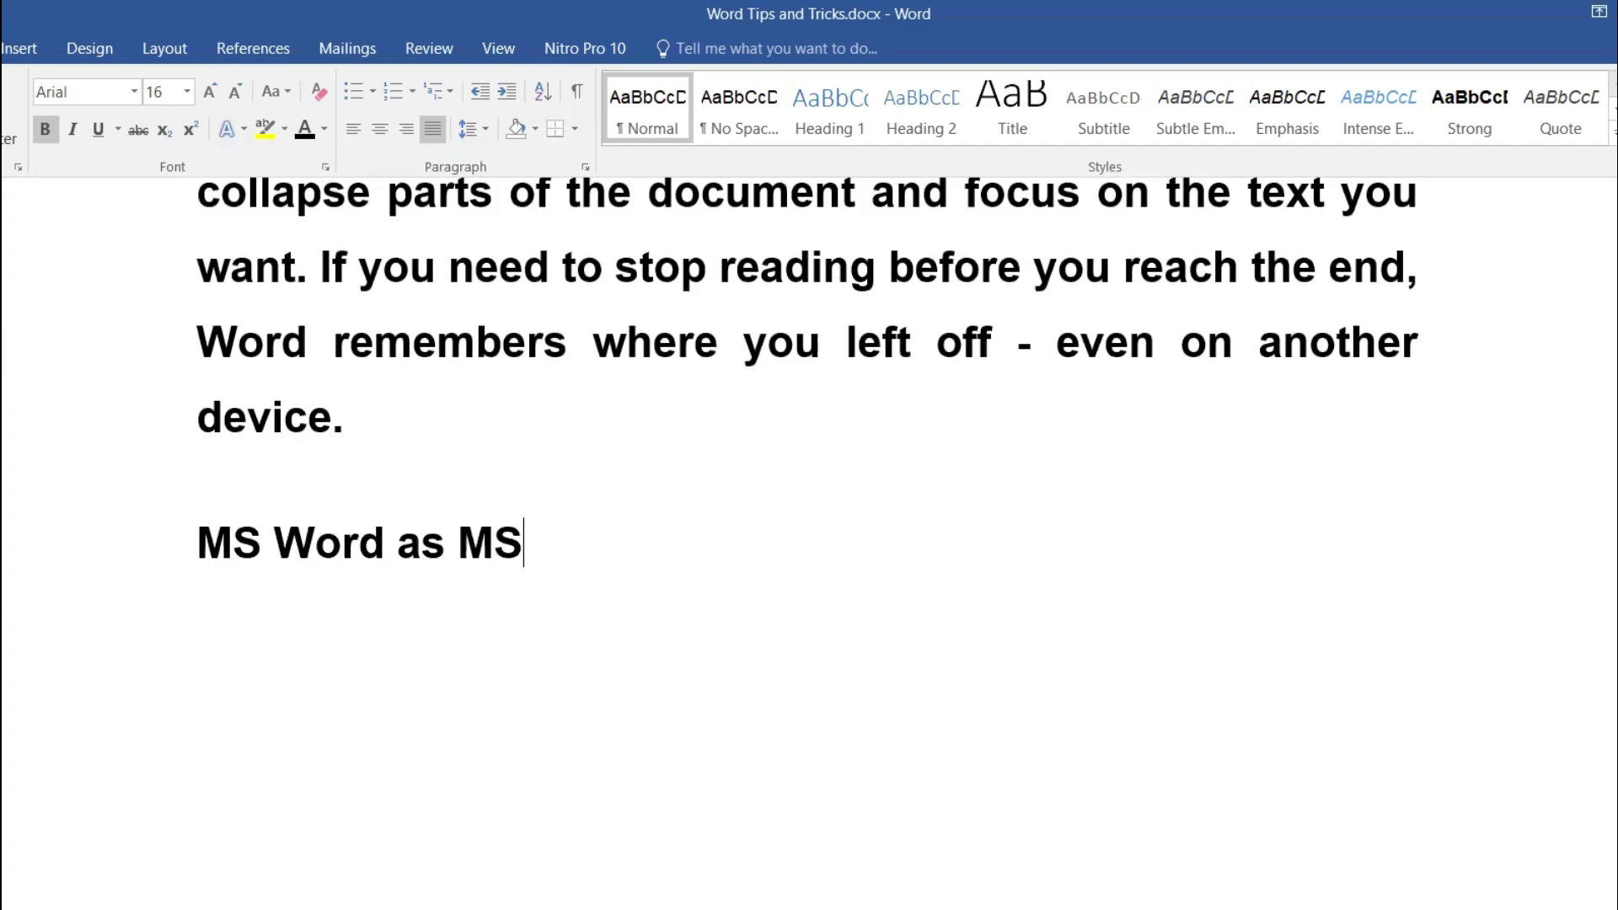
type(" Excel for ")
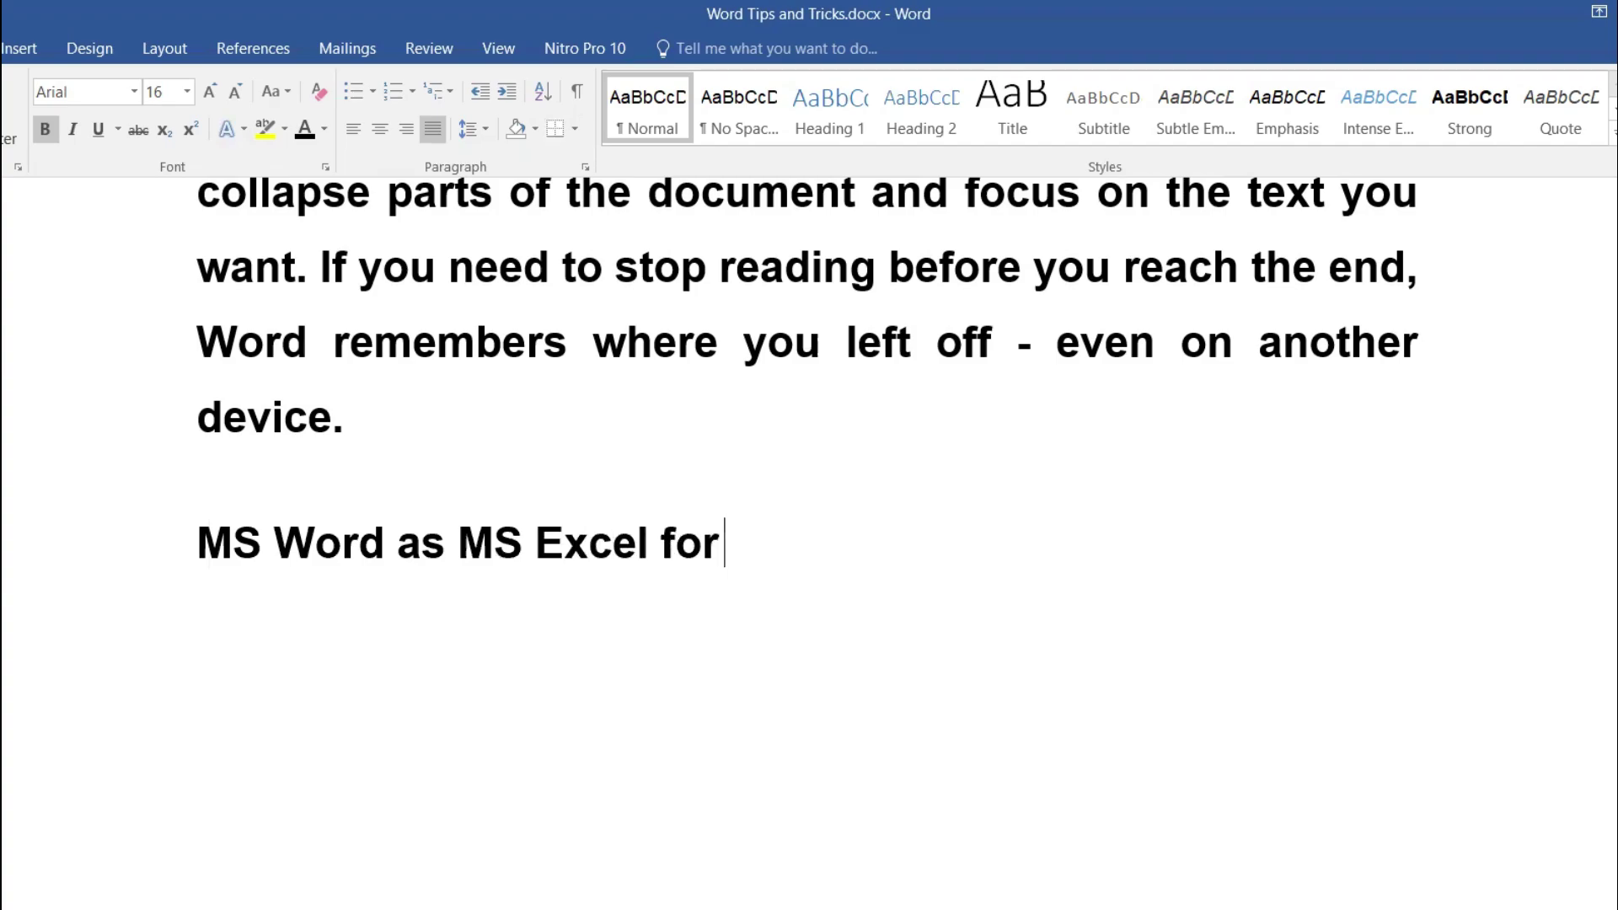
type("any cla")
key("BackSpace")
key("BackSpace")
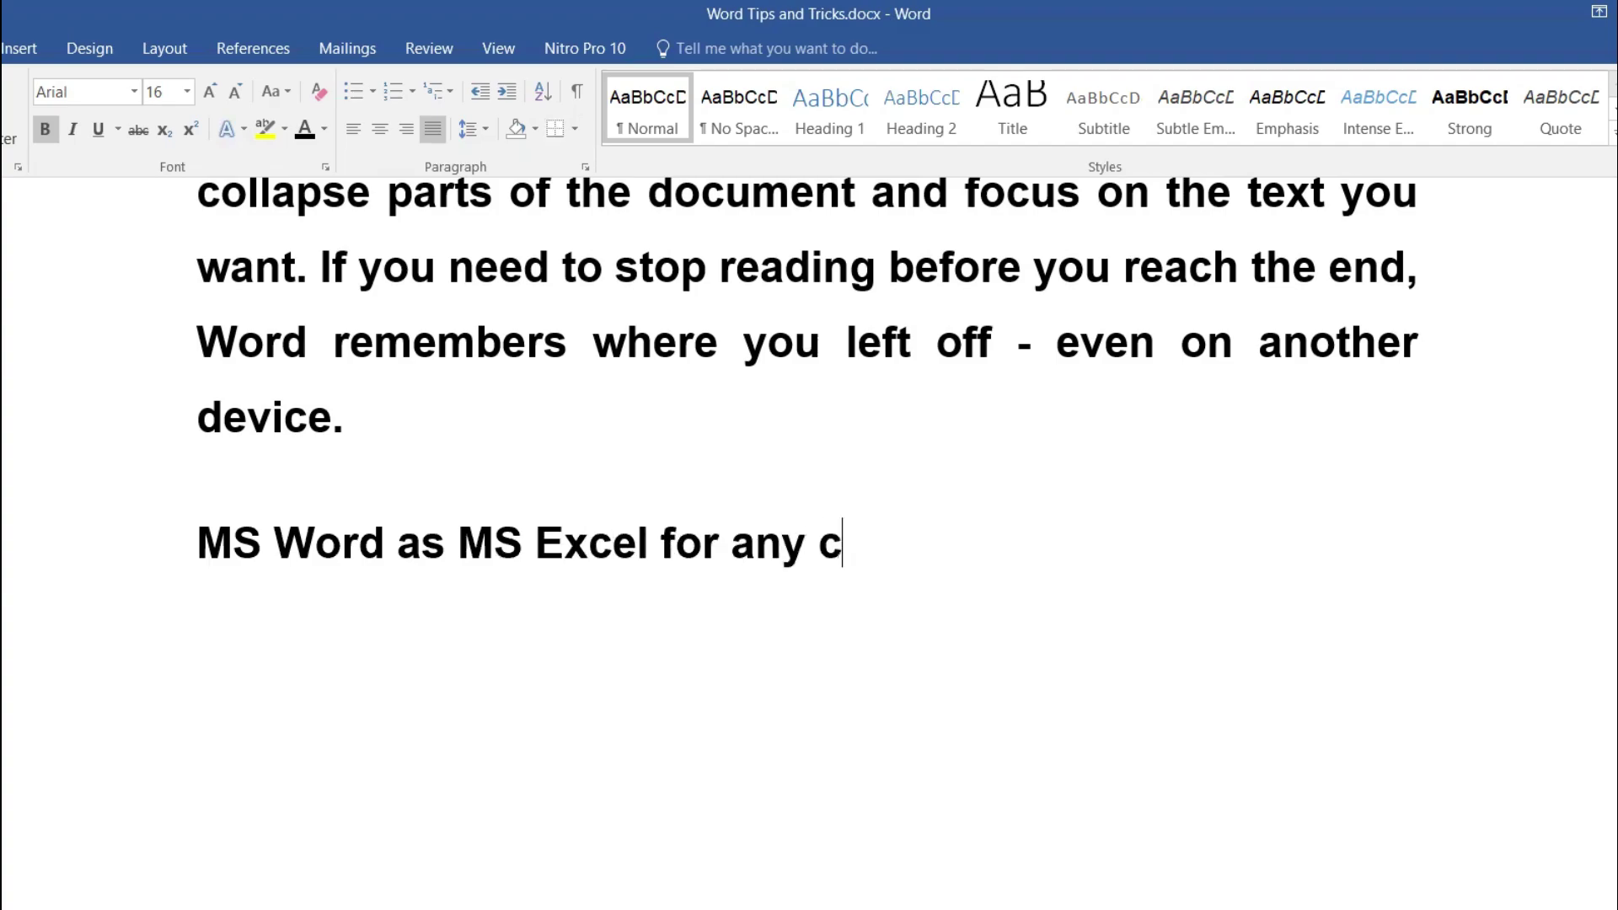
type("alcuati")
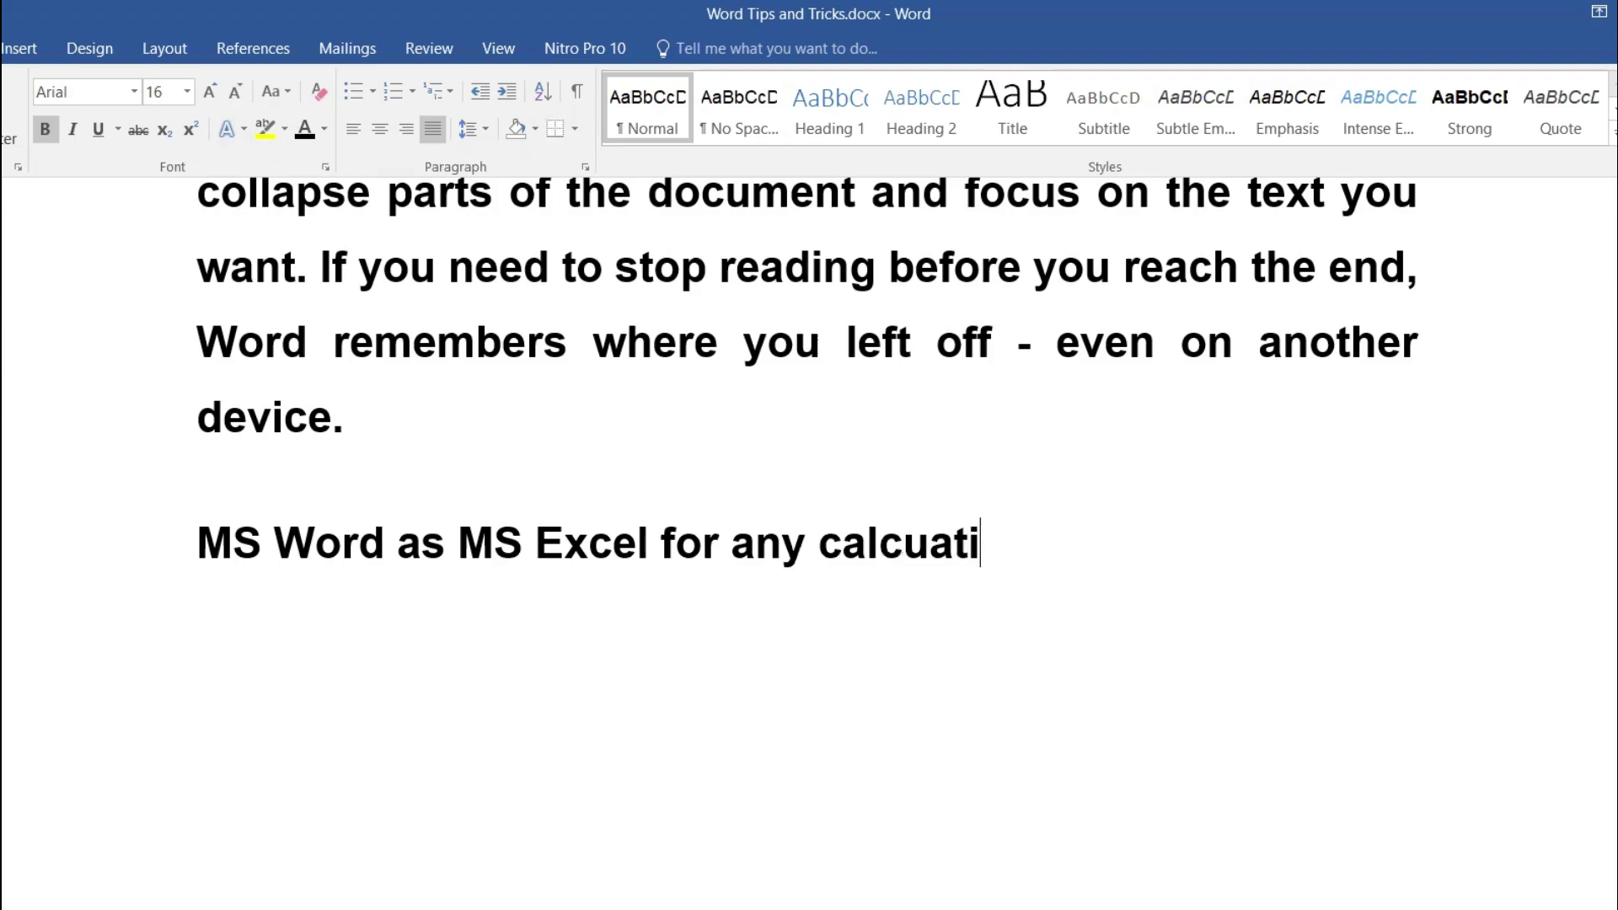
key("BackSpace")
key("BackSpace")
key("BackSpace")
type("lation")
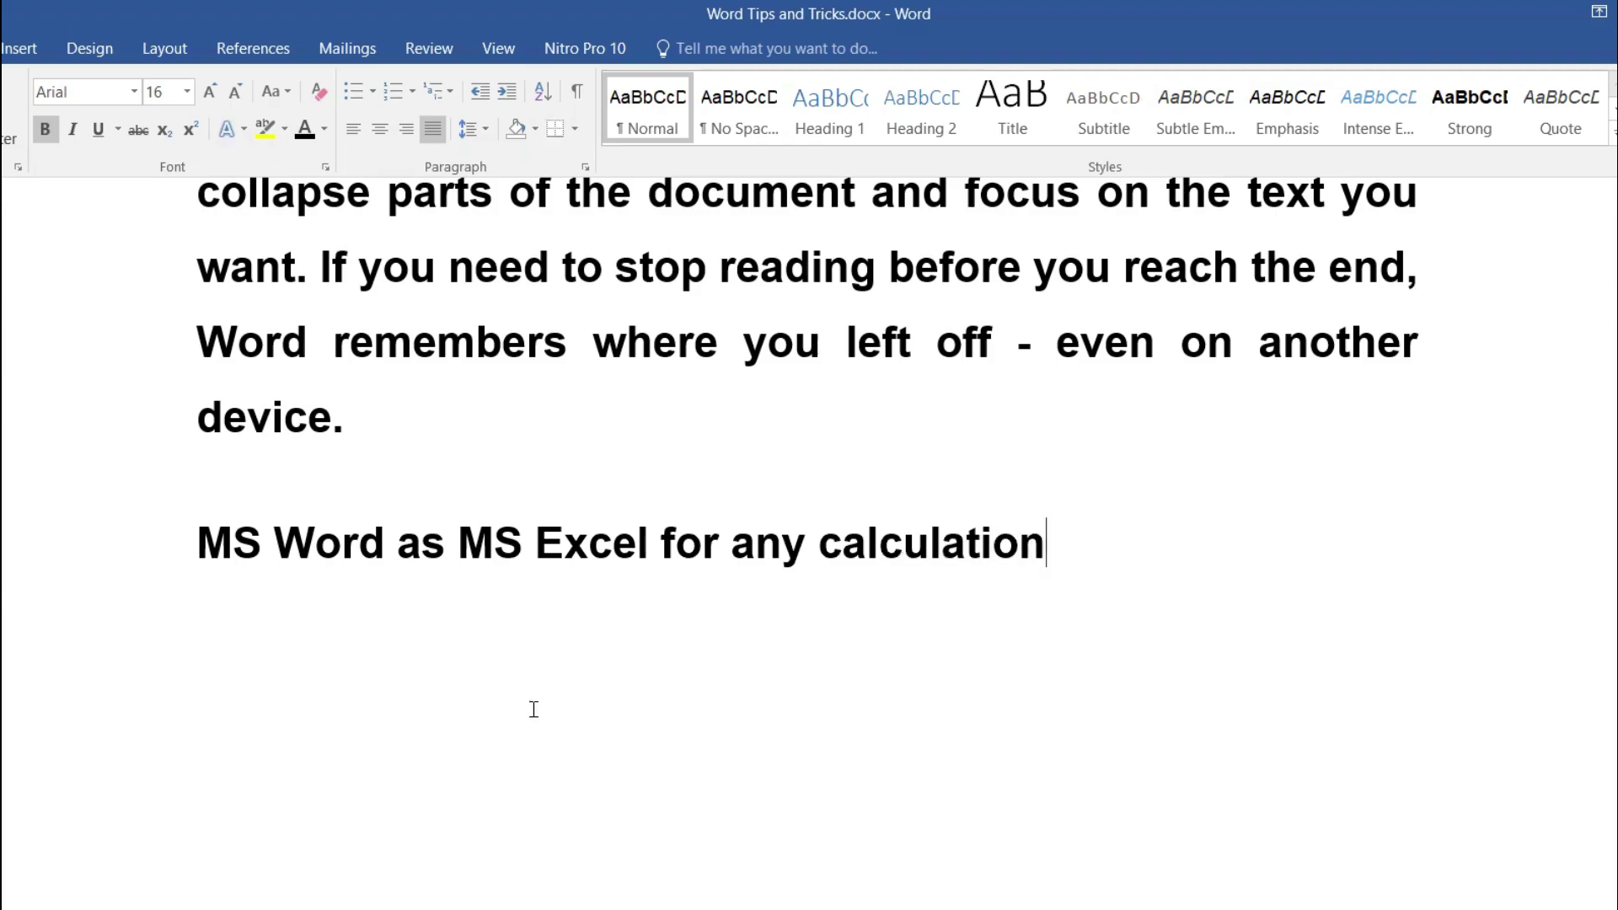
Step: Underline the calculation heading and start an empty line below it with a larger font
left_click_drag(195, 562, 1035, 573)
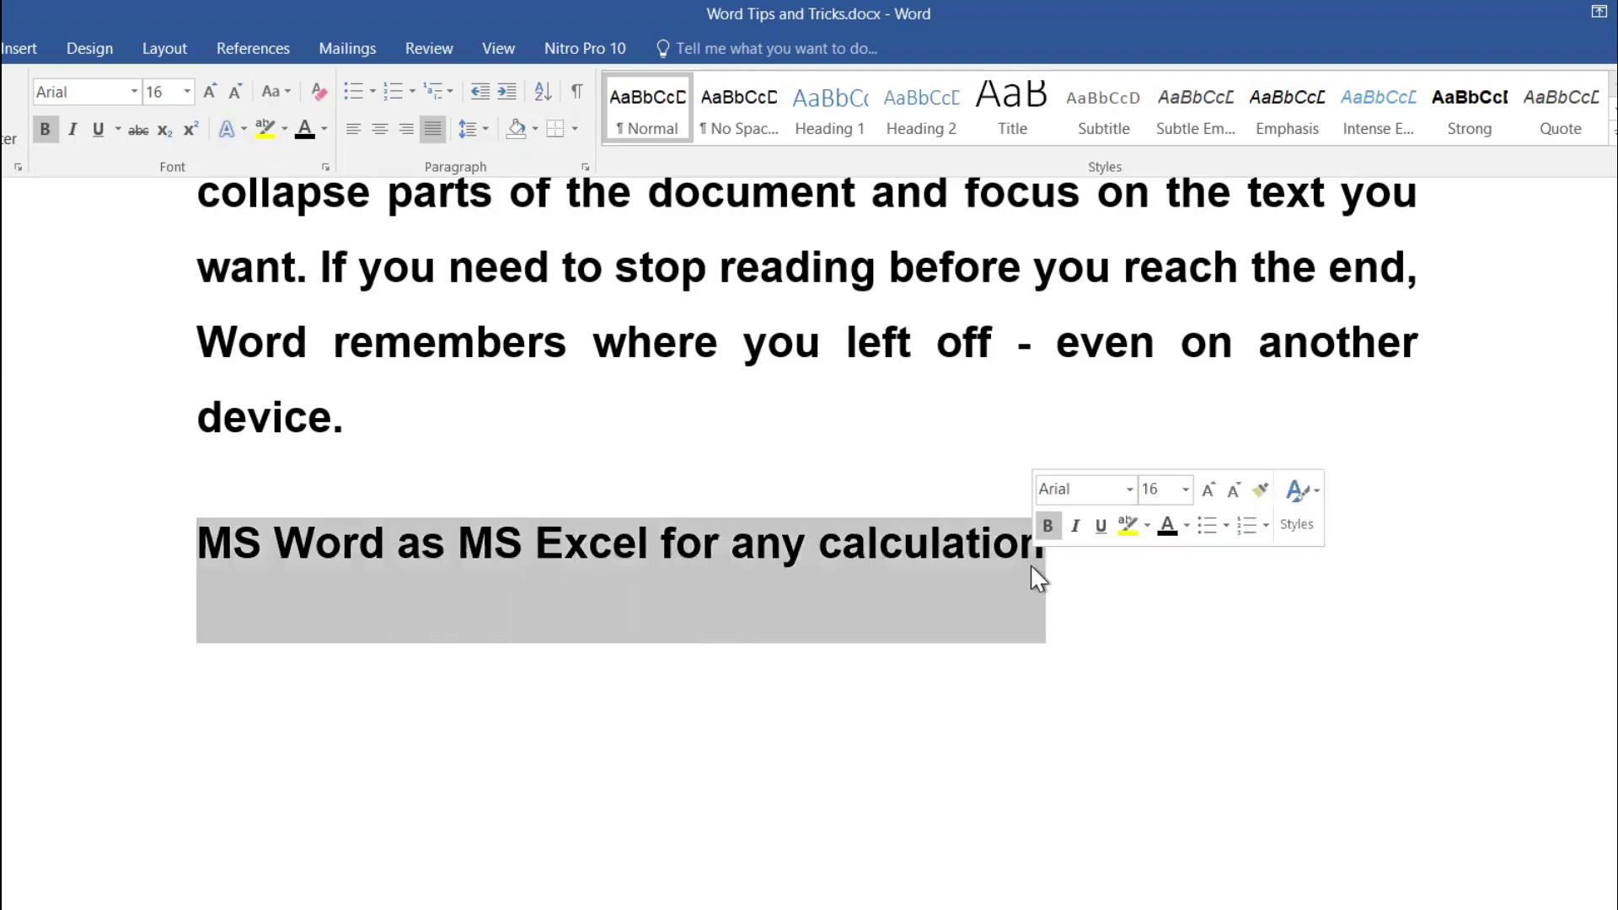
key("ctrl+u")
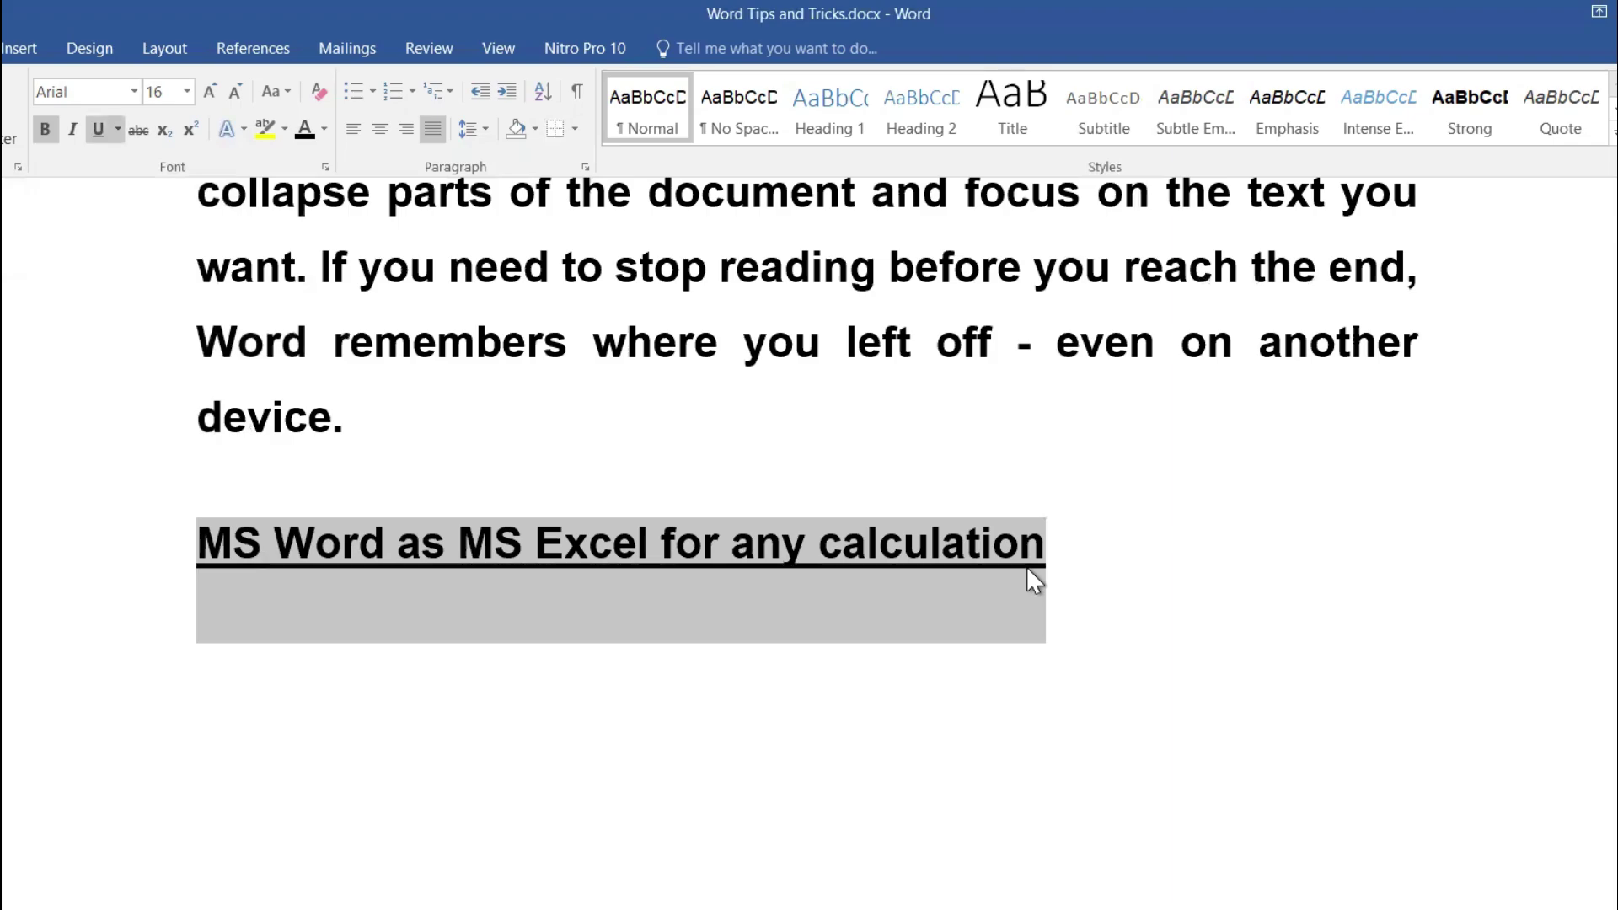
left_click(1075, 522)
key("Return")
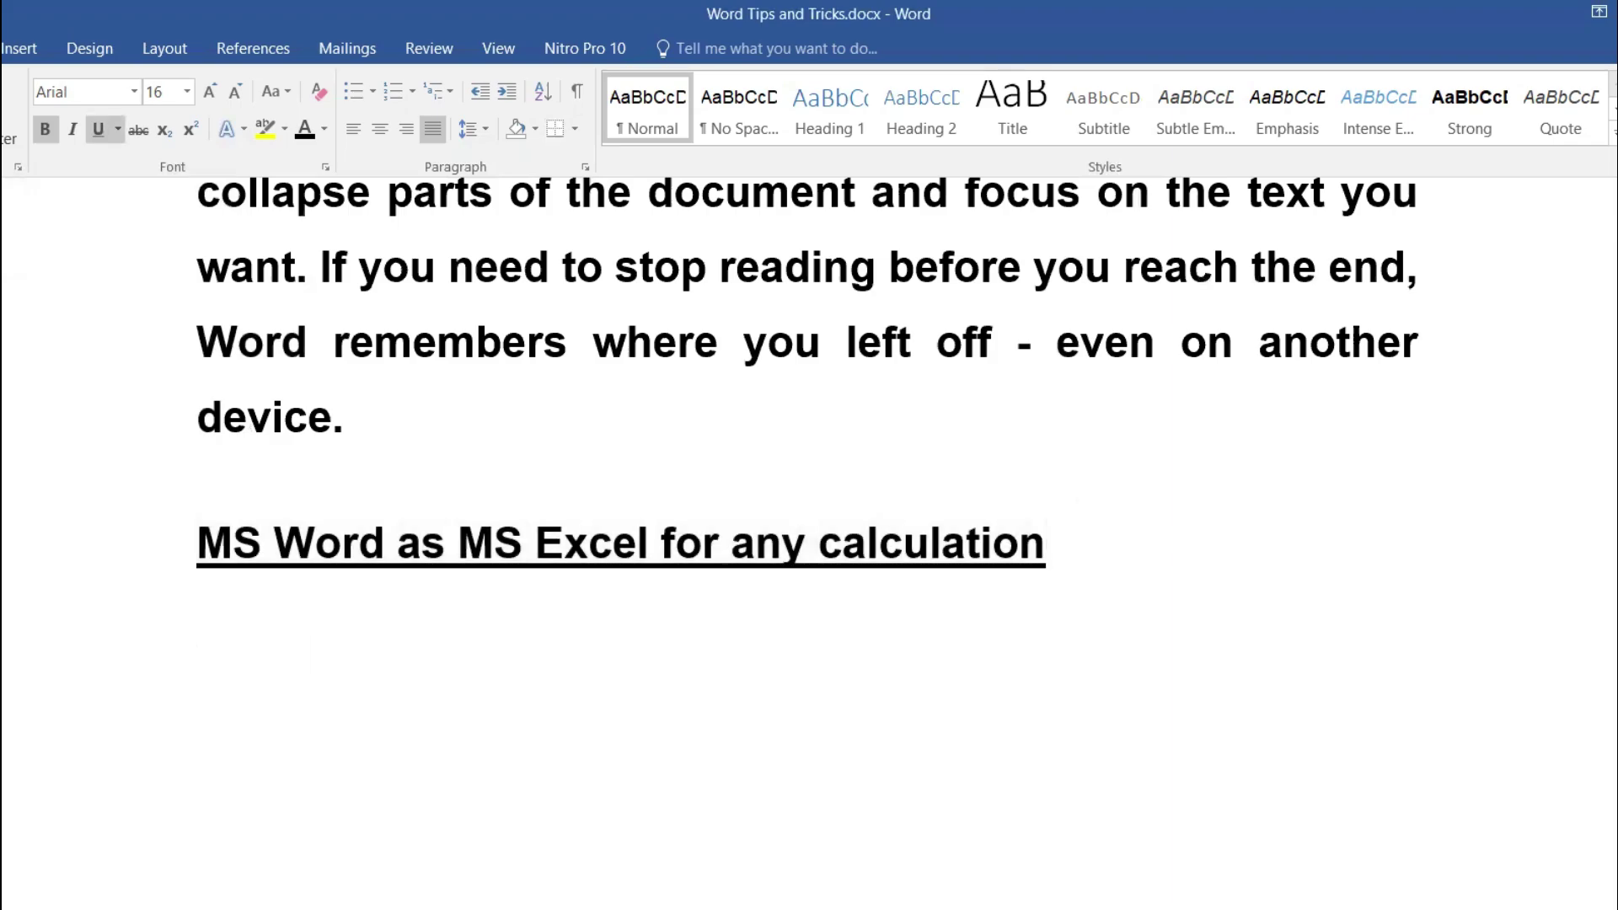
left_click(205, 98)
Step: Set the new line's font size to 72
left_click(208, 98)
left_click(208, 98)
left_click(208, 98)
left_click(209, 99)
left_click(209, 99)
left_click(209, 98)
left_click(209, 98)
left_click(209, 99)
left_click(209, 99)
left_click(208, 97)
left_click(235, 91)
left_click(235, 91)
left_click(235, 91)
Step: Insert a non-underlined field {=123*10%} and update it to show 12.3
key("ctrl+F9")
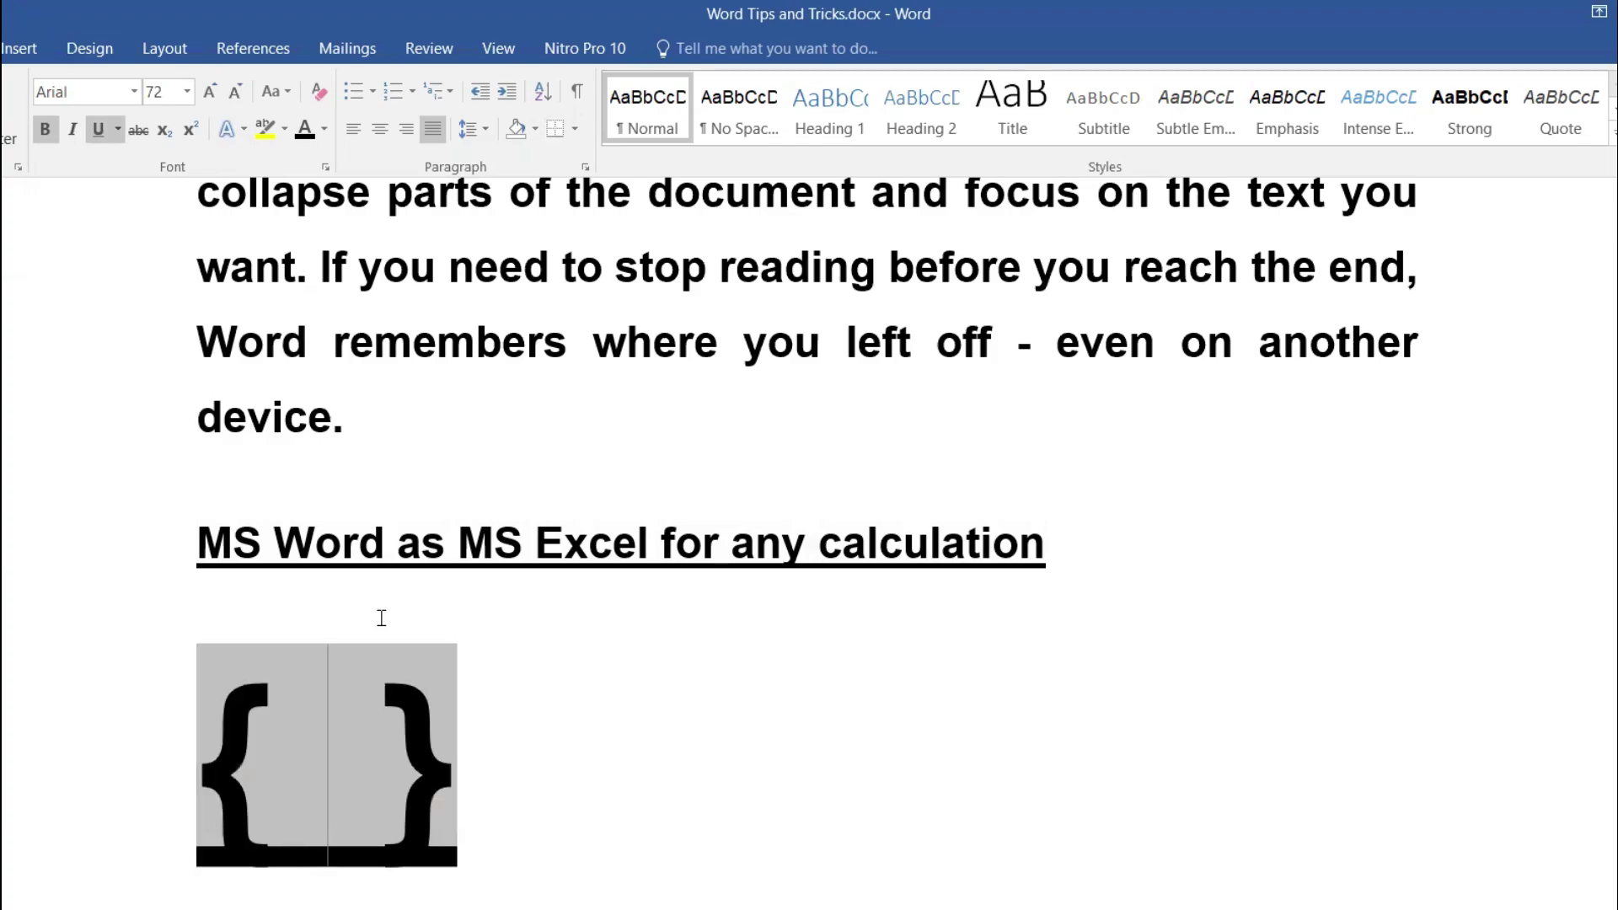
left_click_drag(494, 736, 265, 739)
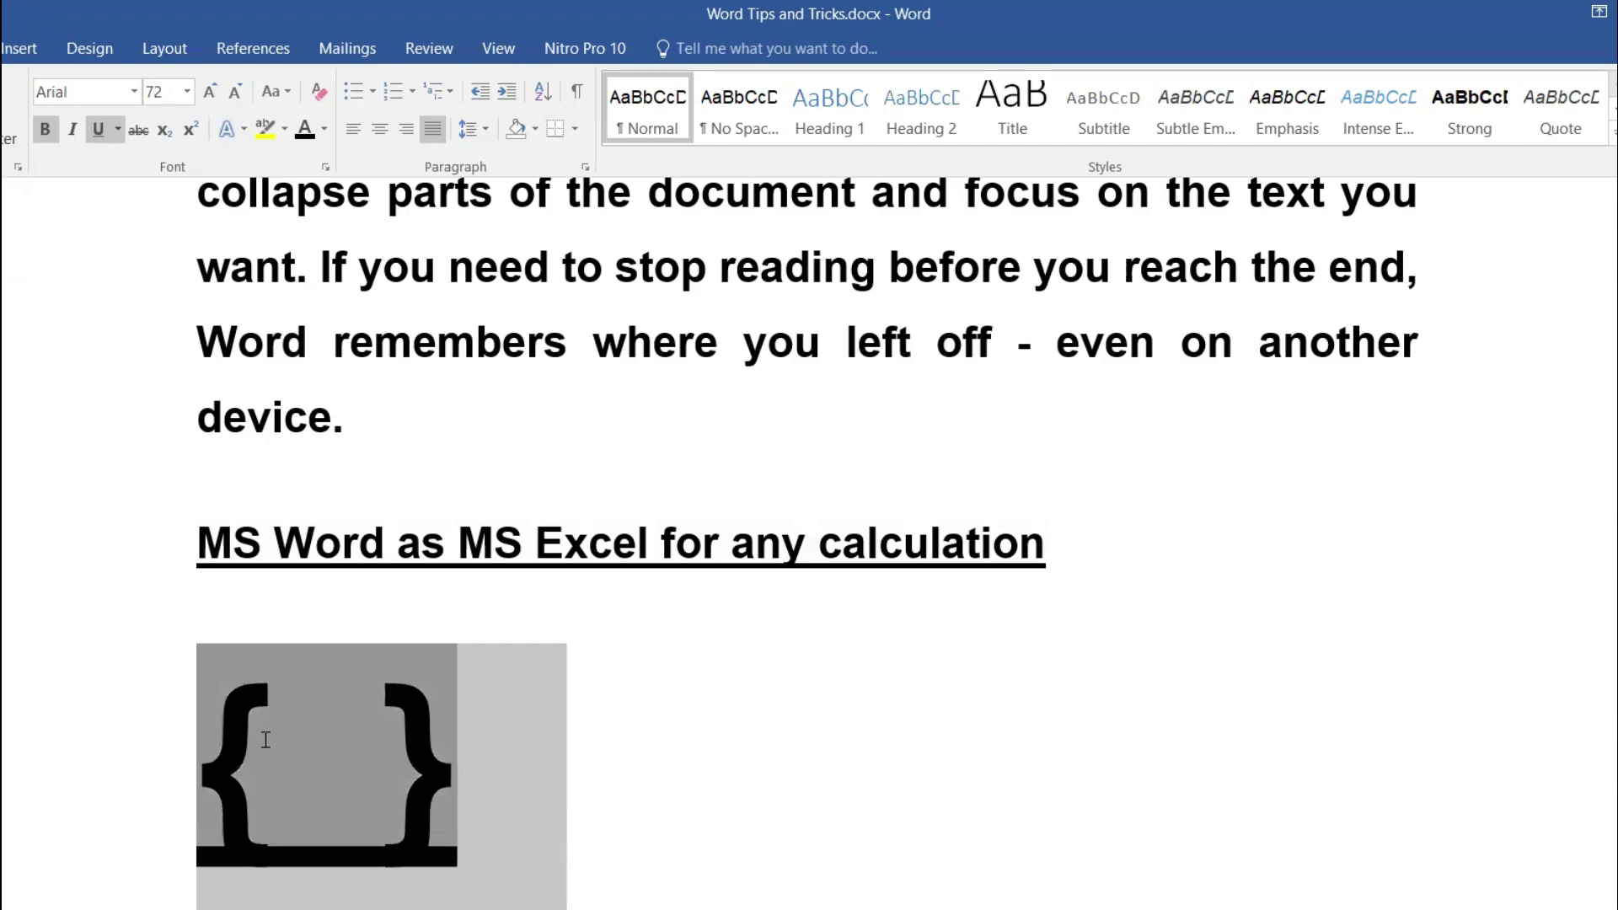
key("ctrl+u")
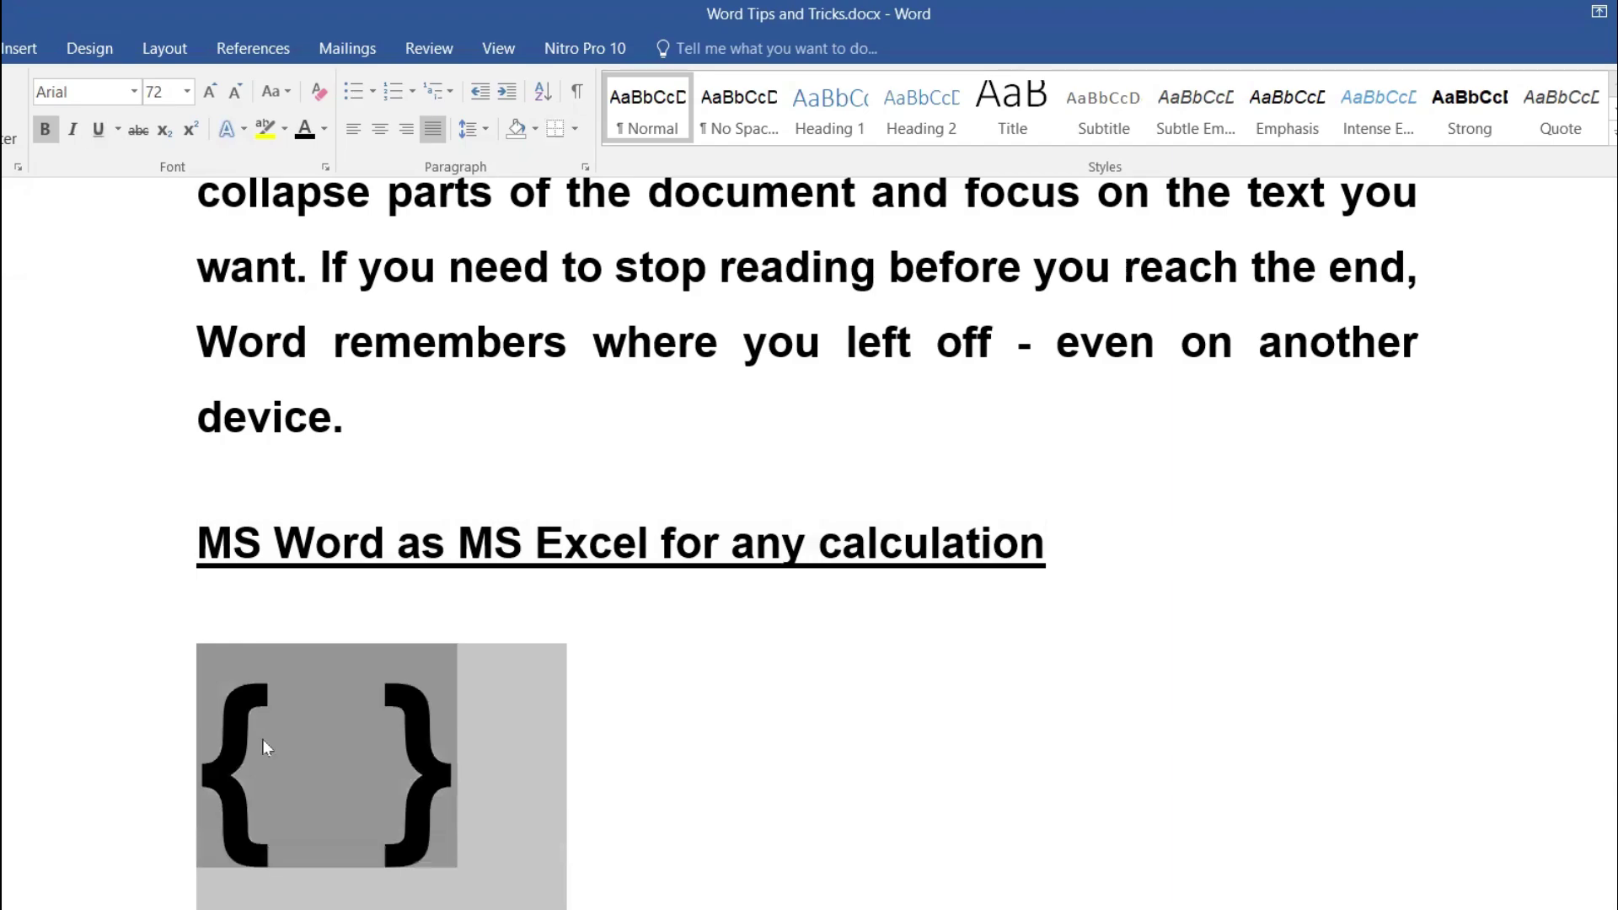
left_click(317, 741)
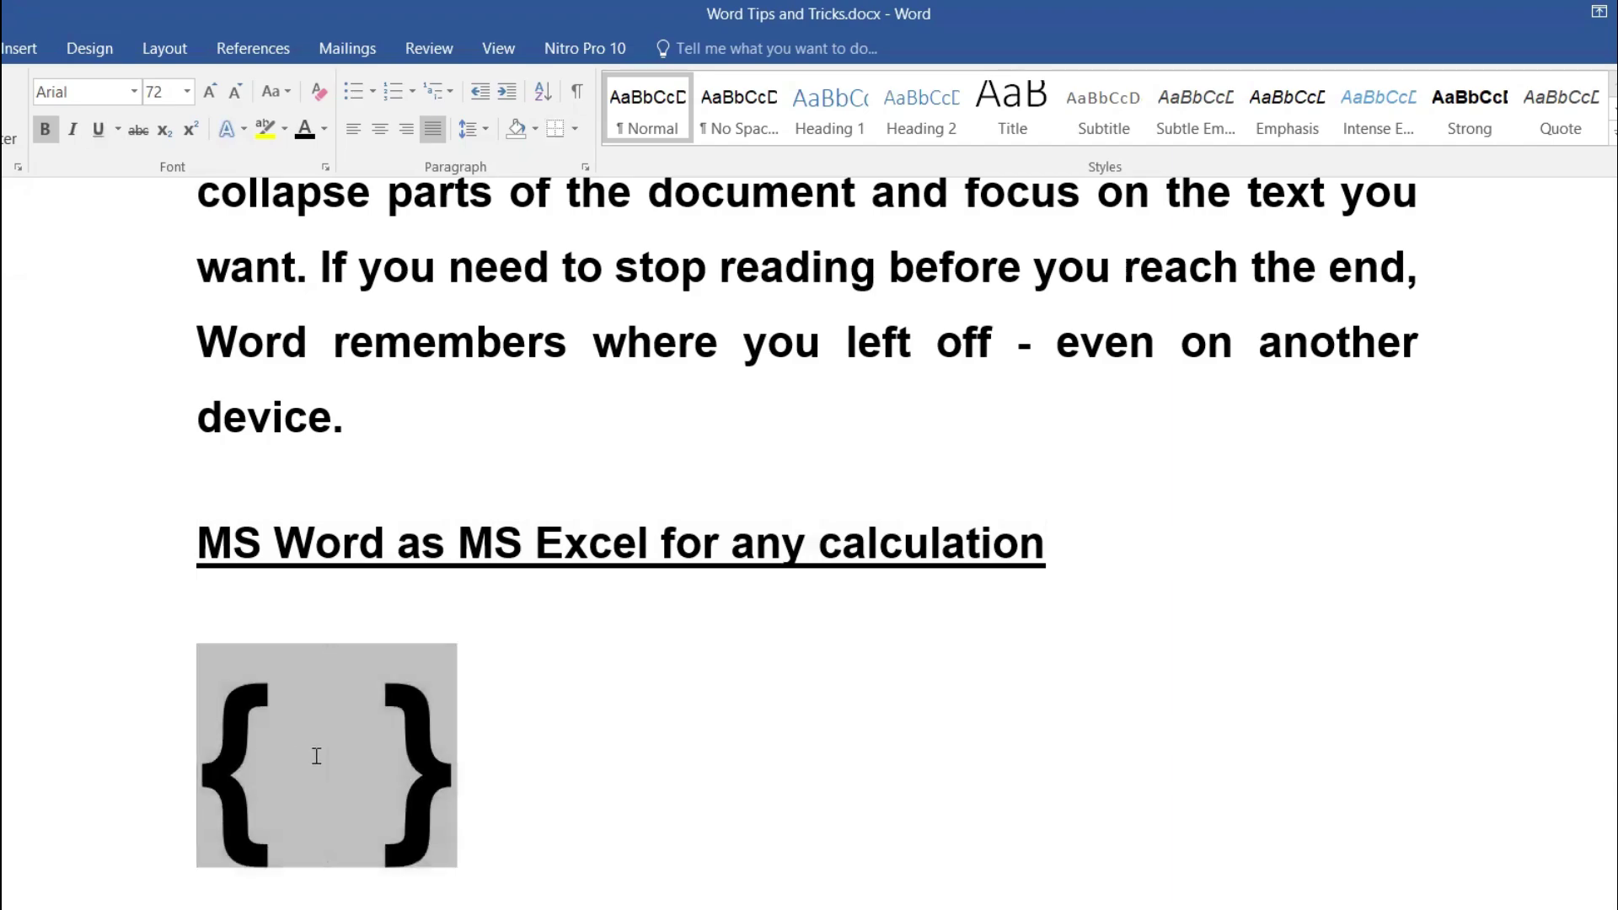
key("BackSpace")
key("BackSpace")
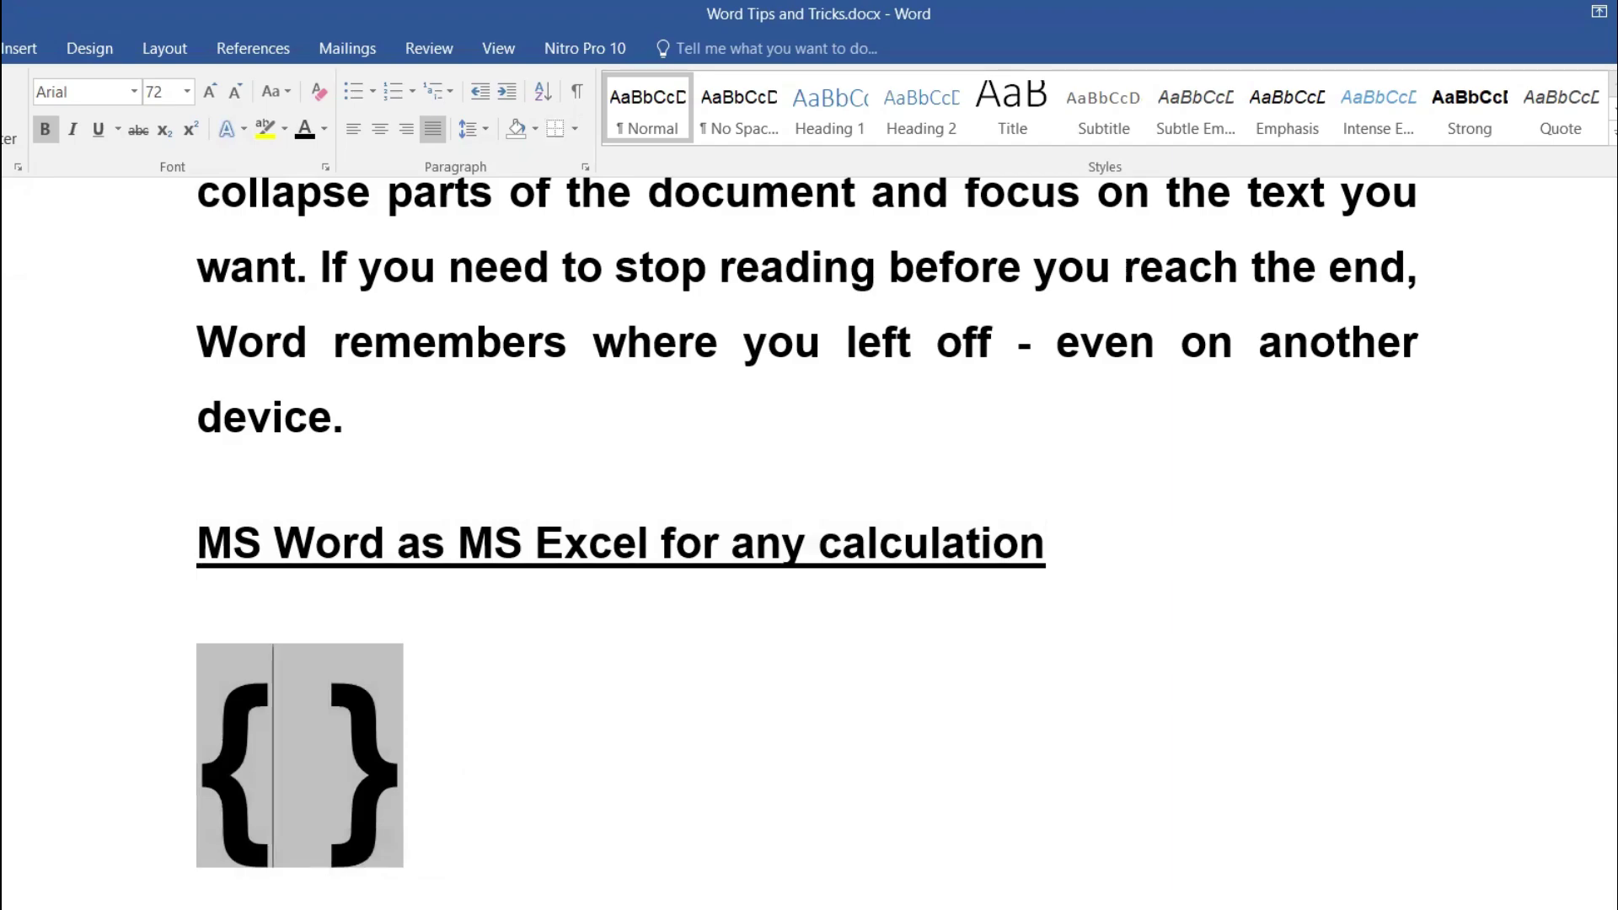
type("=")
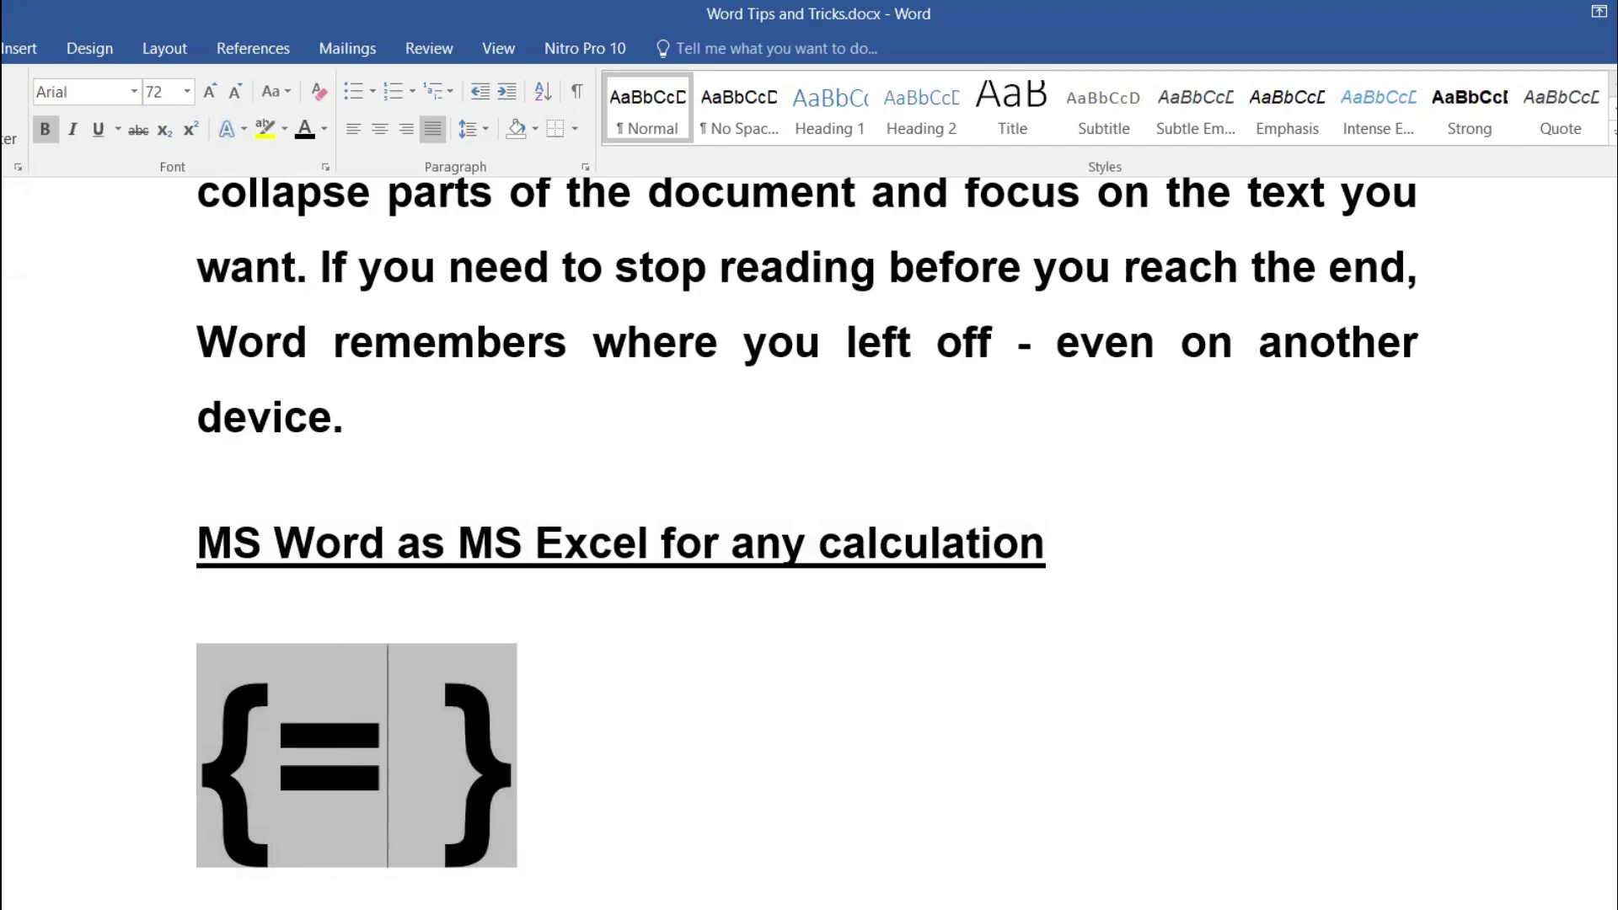
type("123")
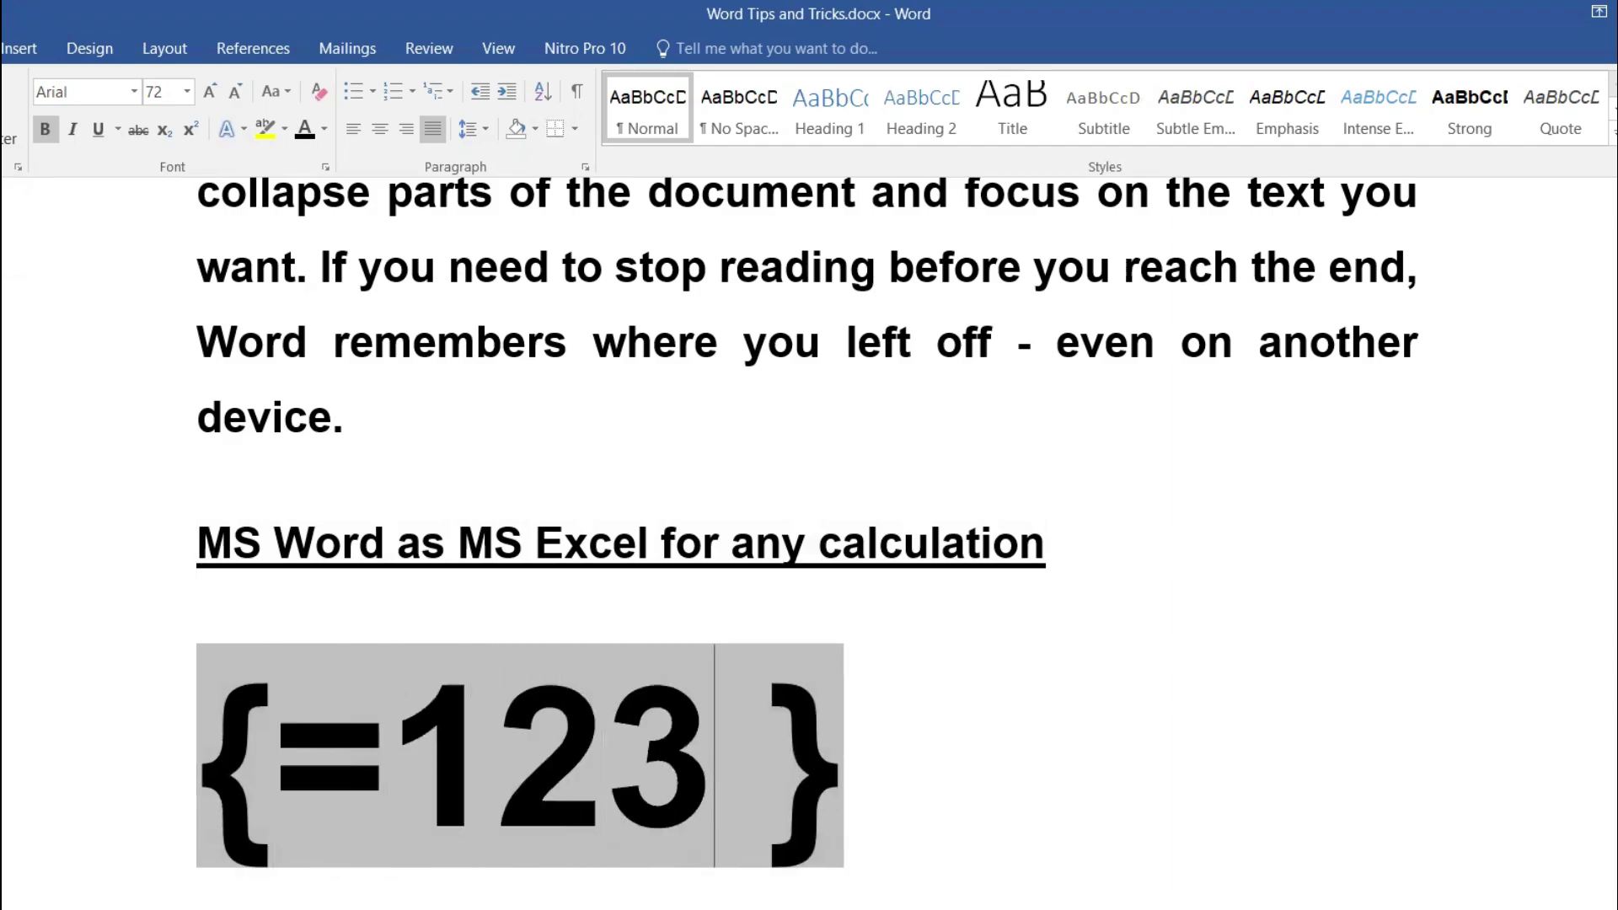
type("*")
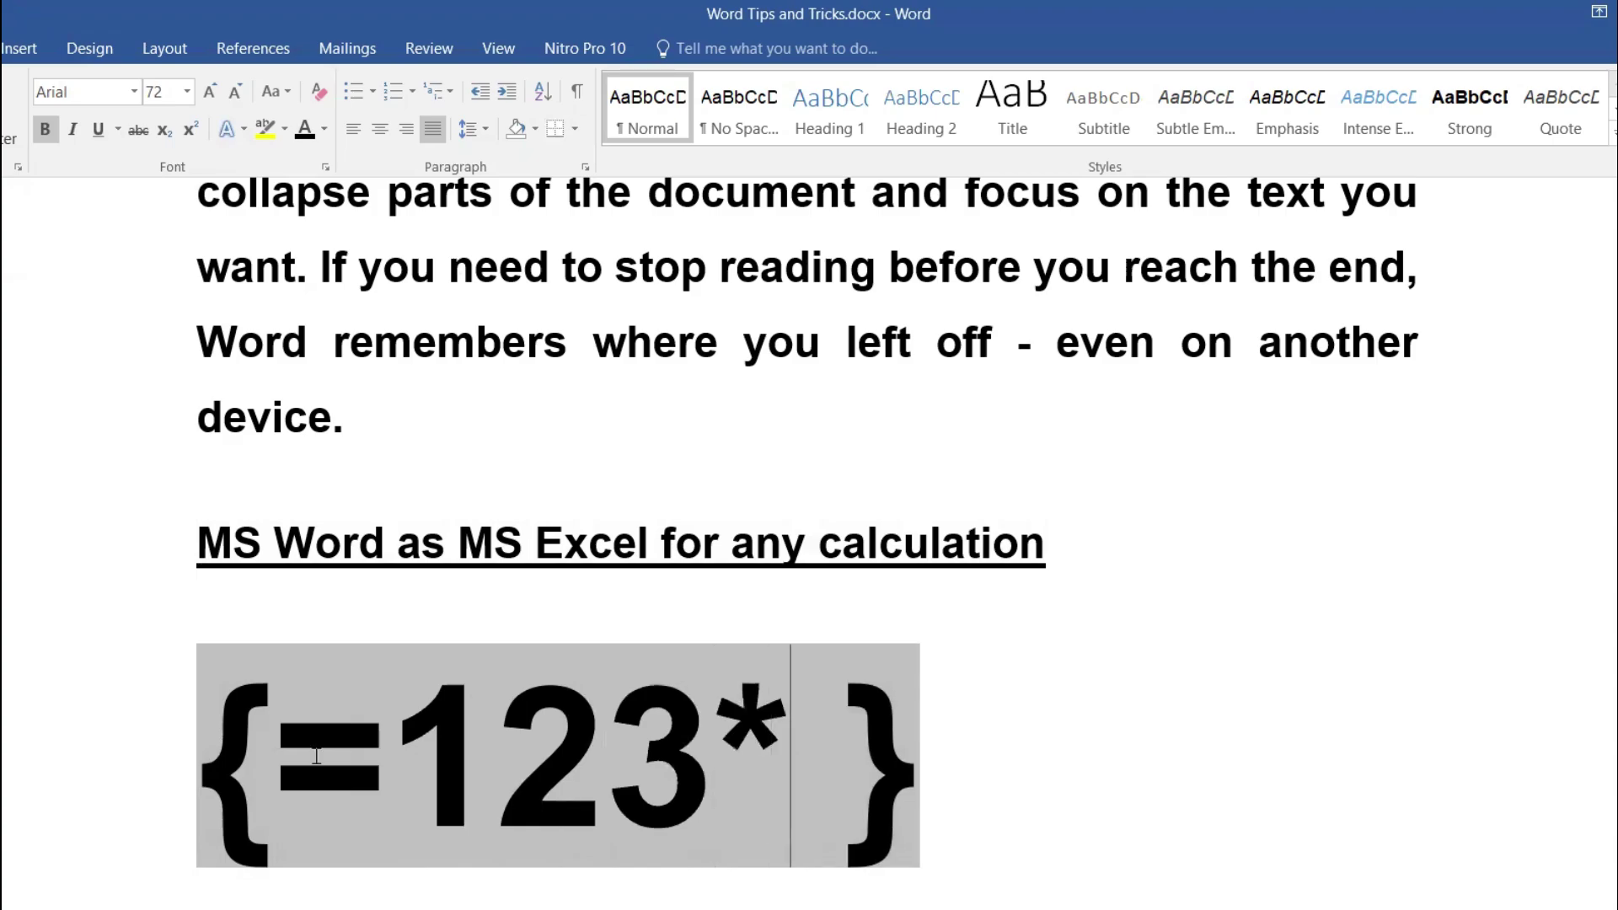
type("10%")
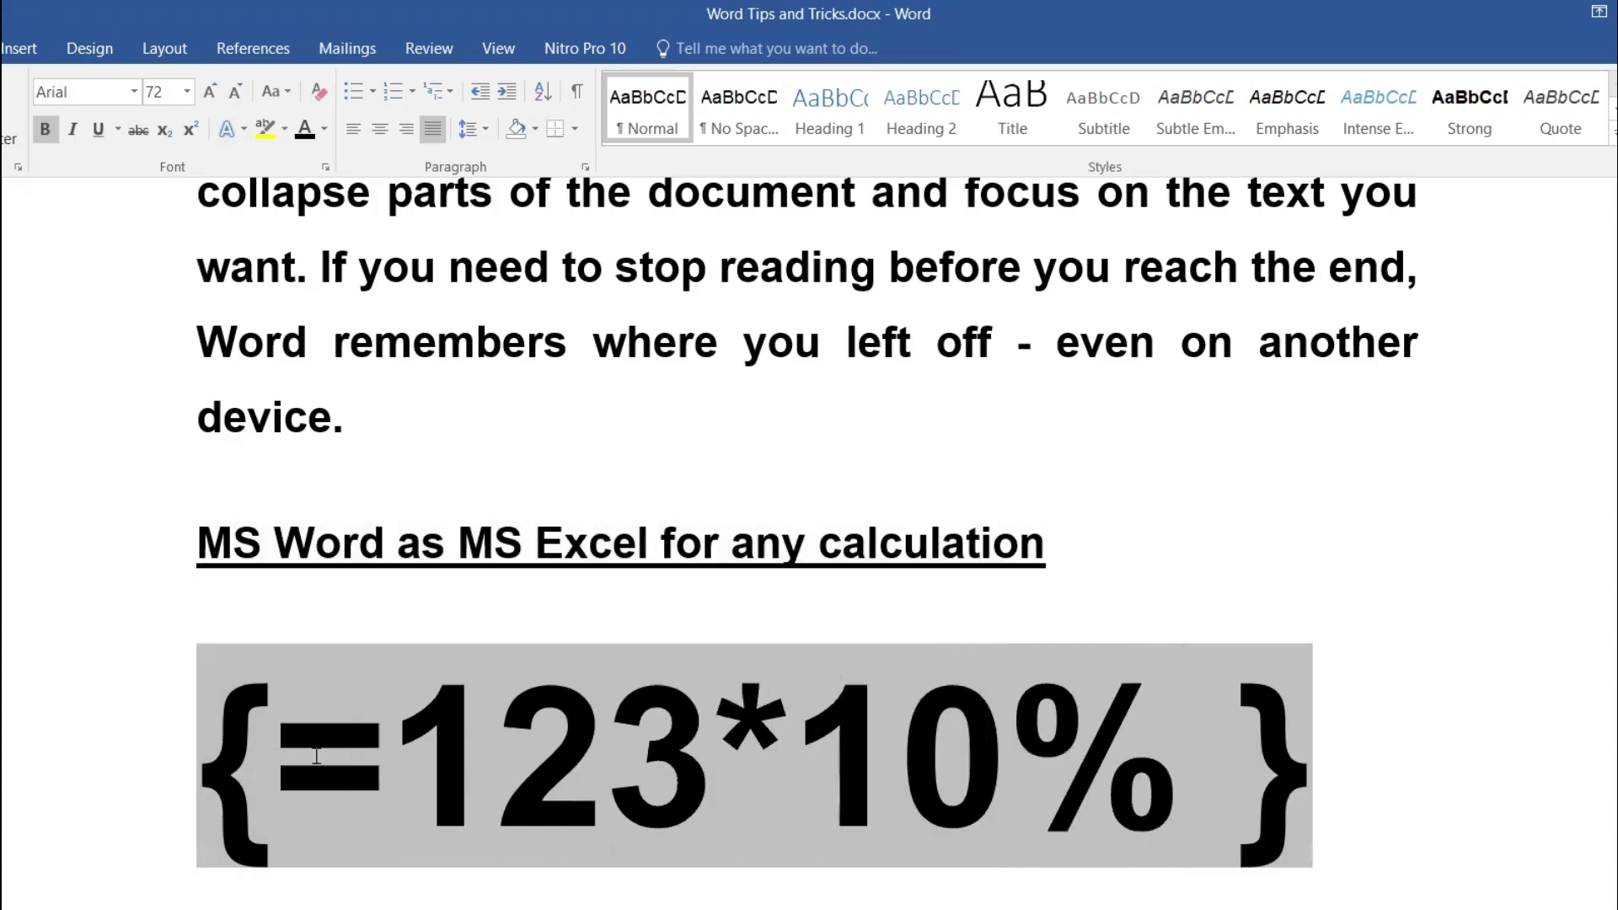
key("BackSpace")
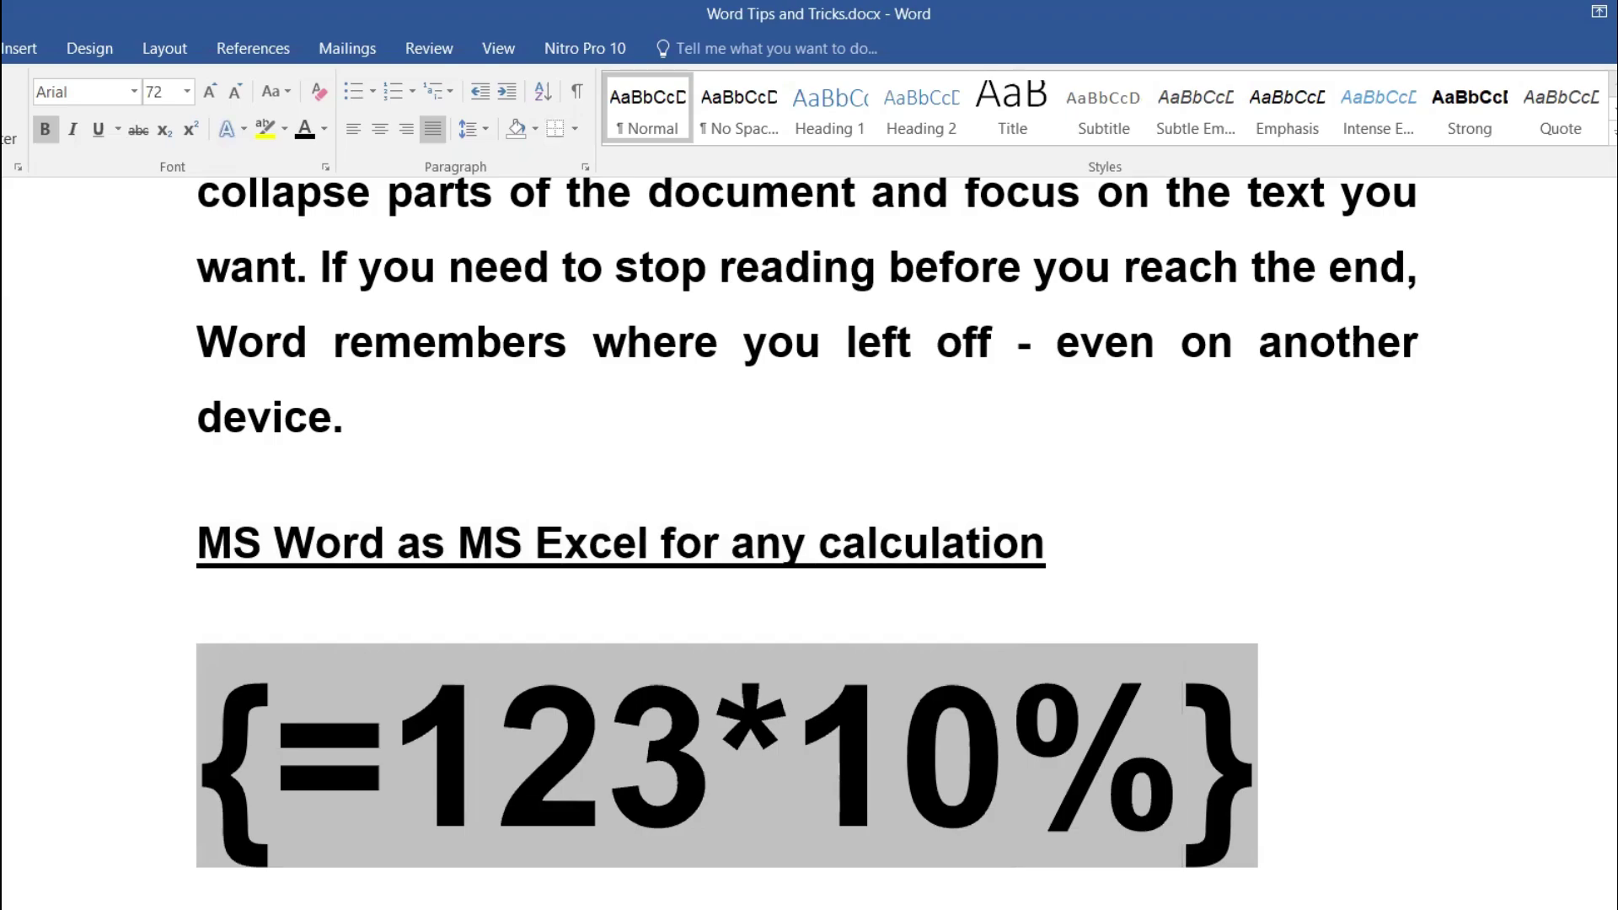
key("F9")
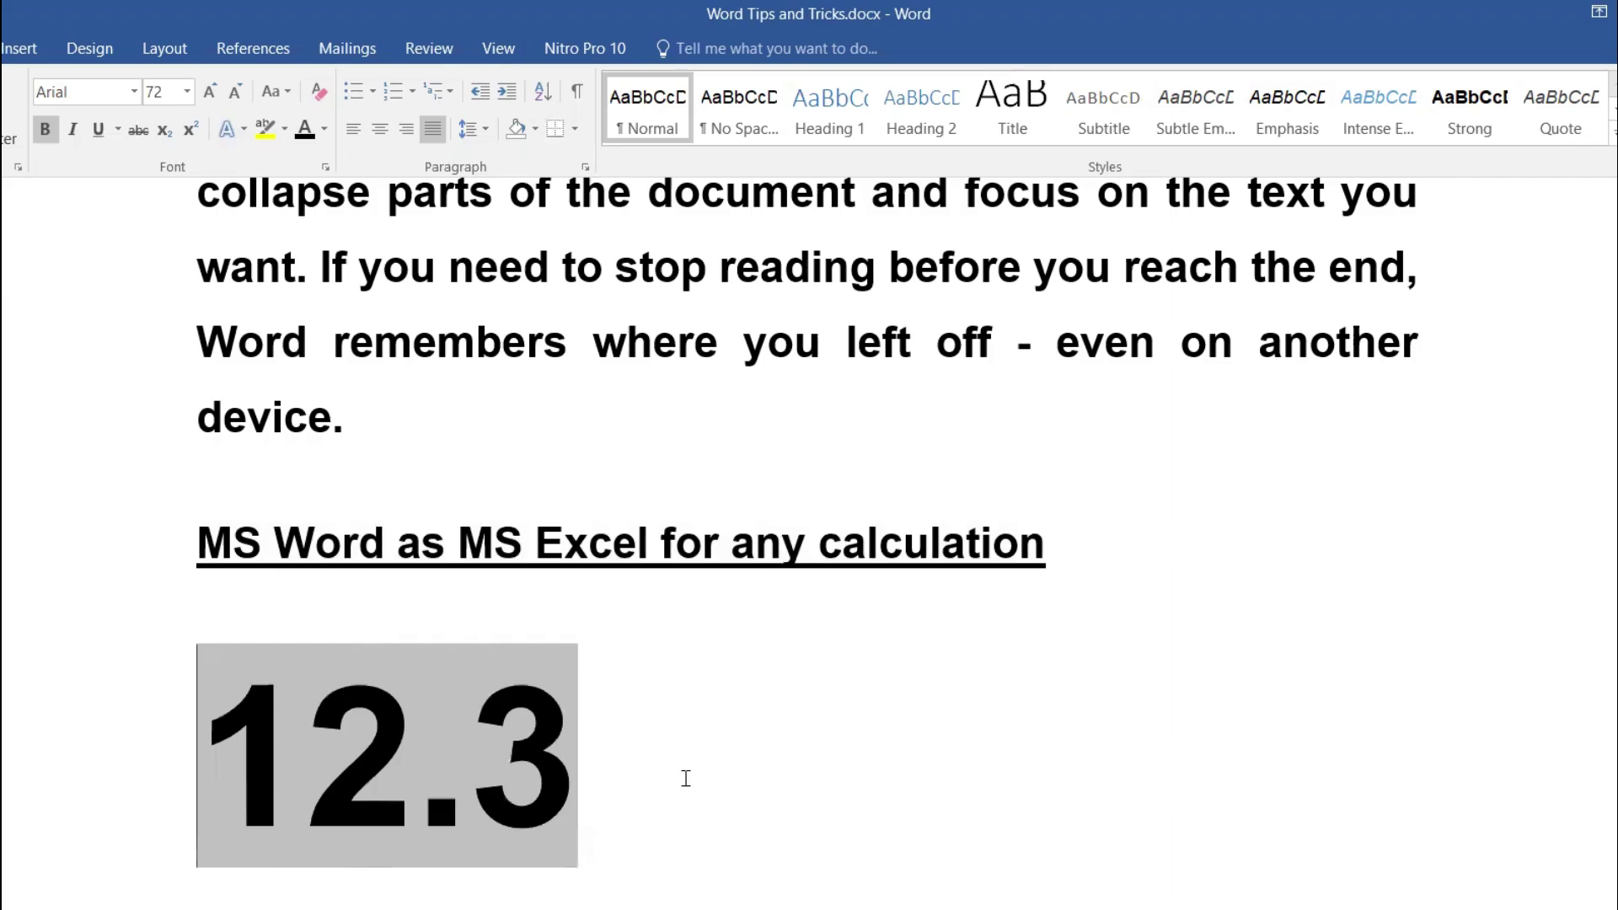
left_click(660, 750)
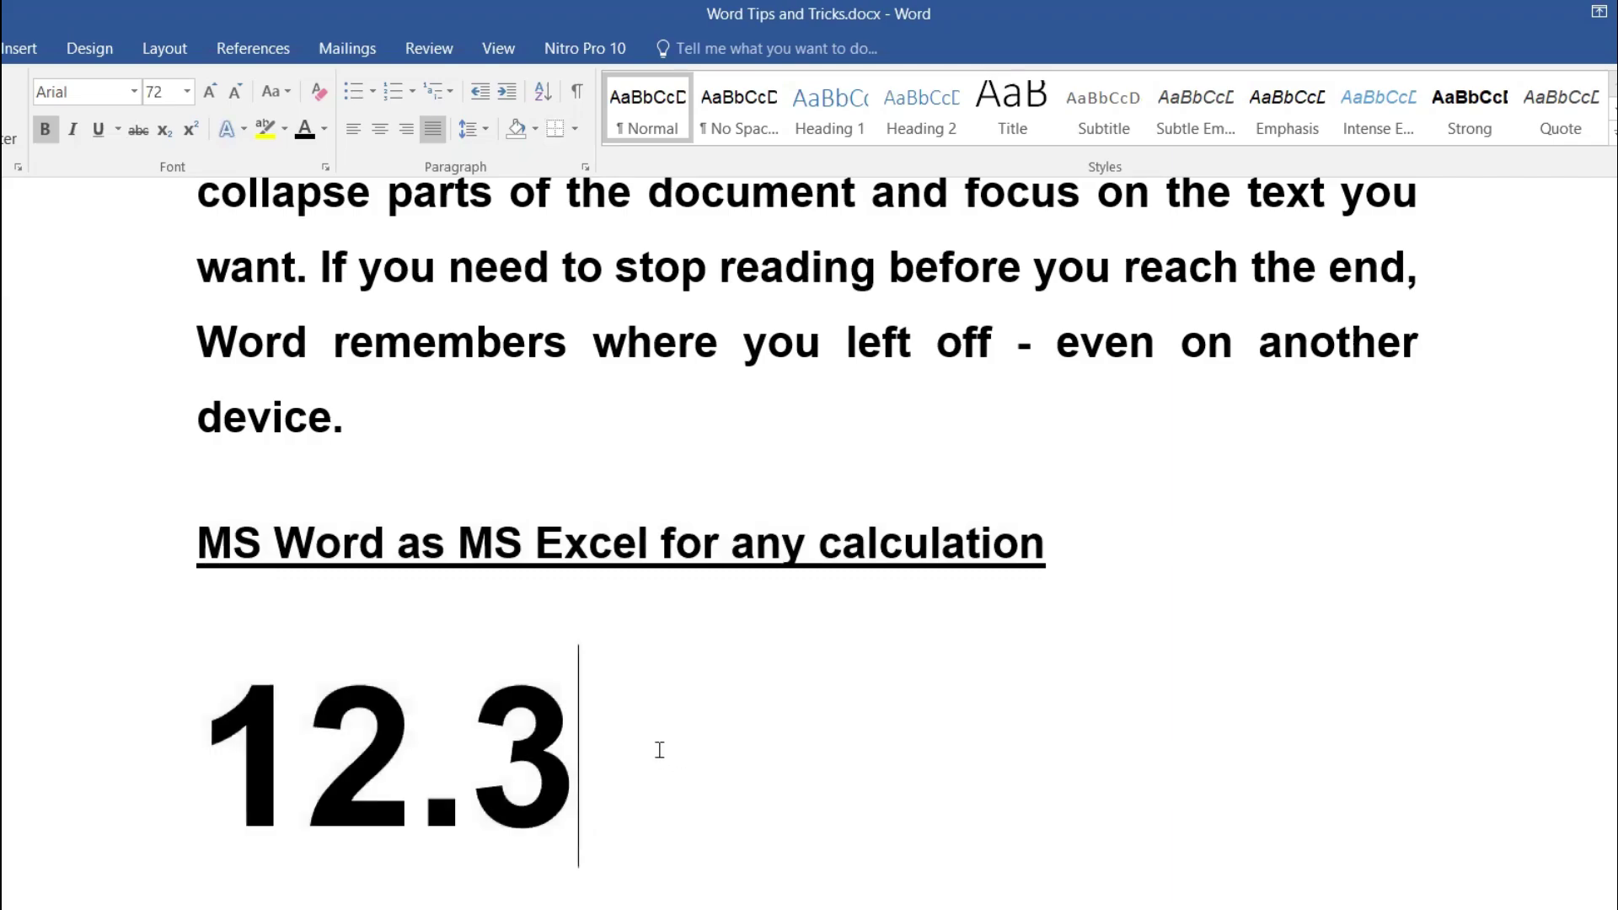
Step: On a new line, insert the field {=123*10} and update it to show 1230
key("Return")
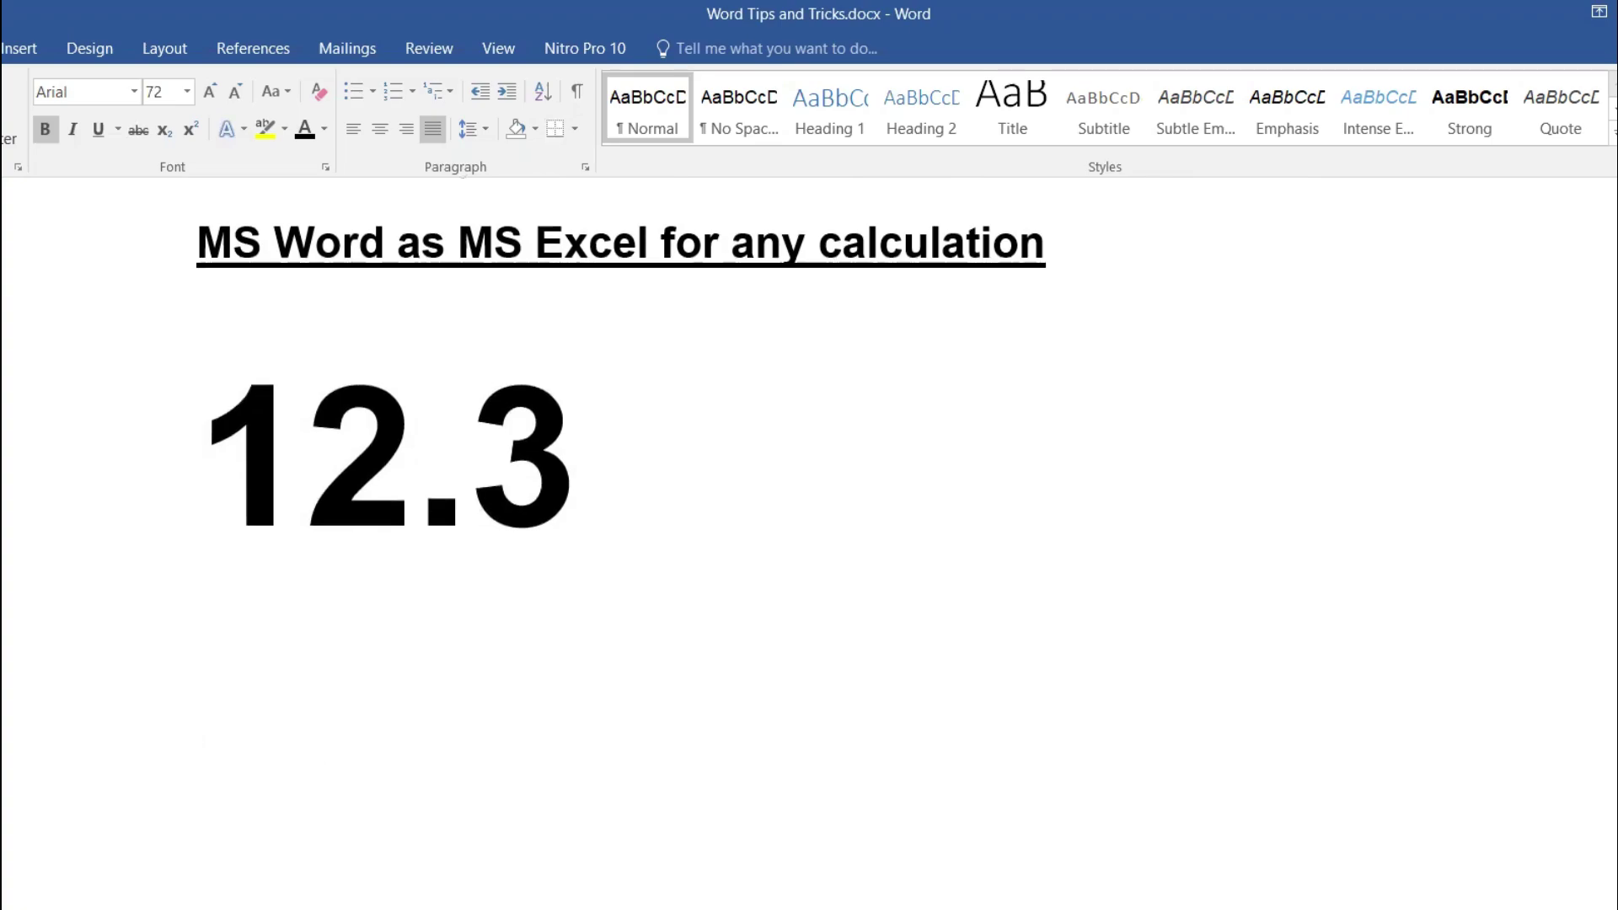
key("ctrl+F9")
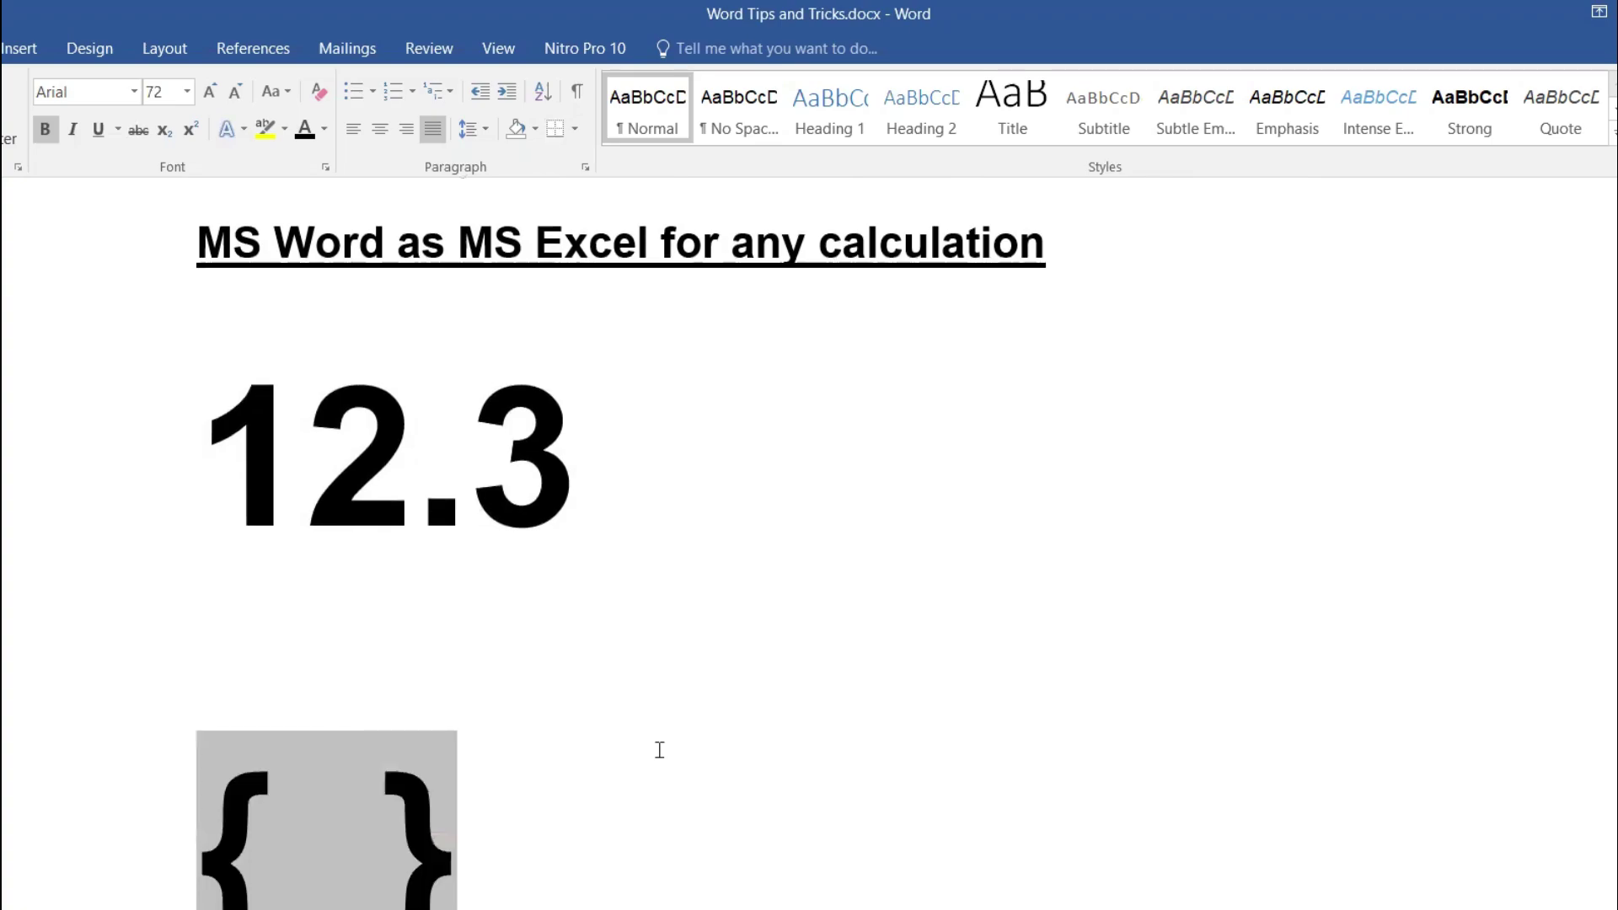
type("=")
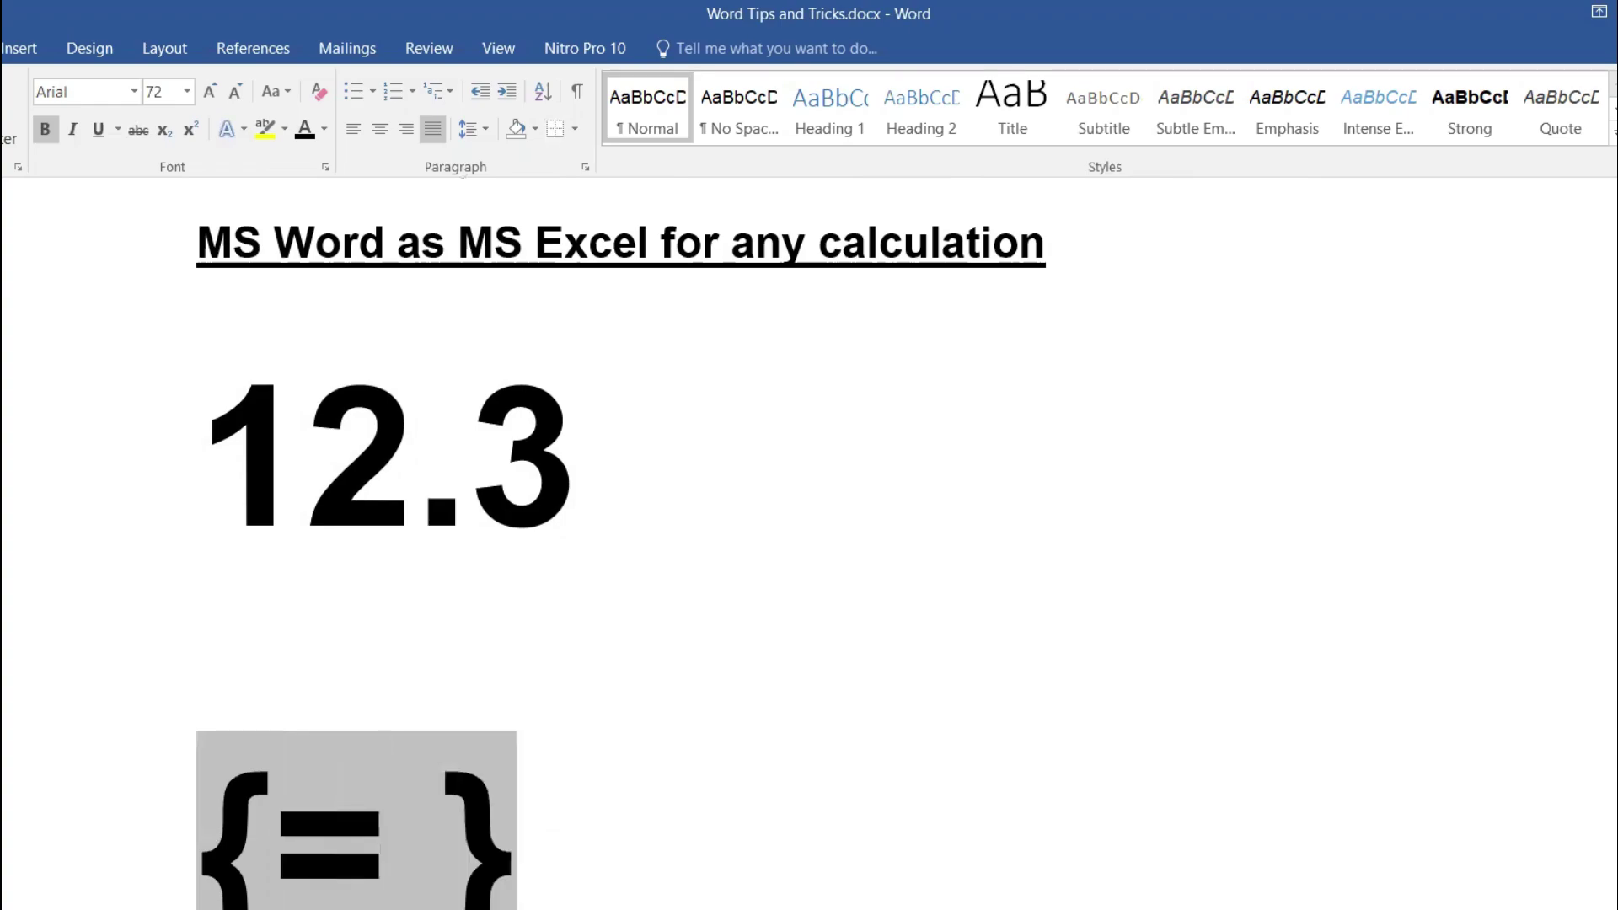
type("123")
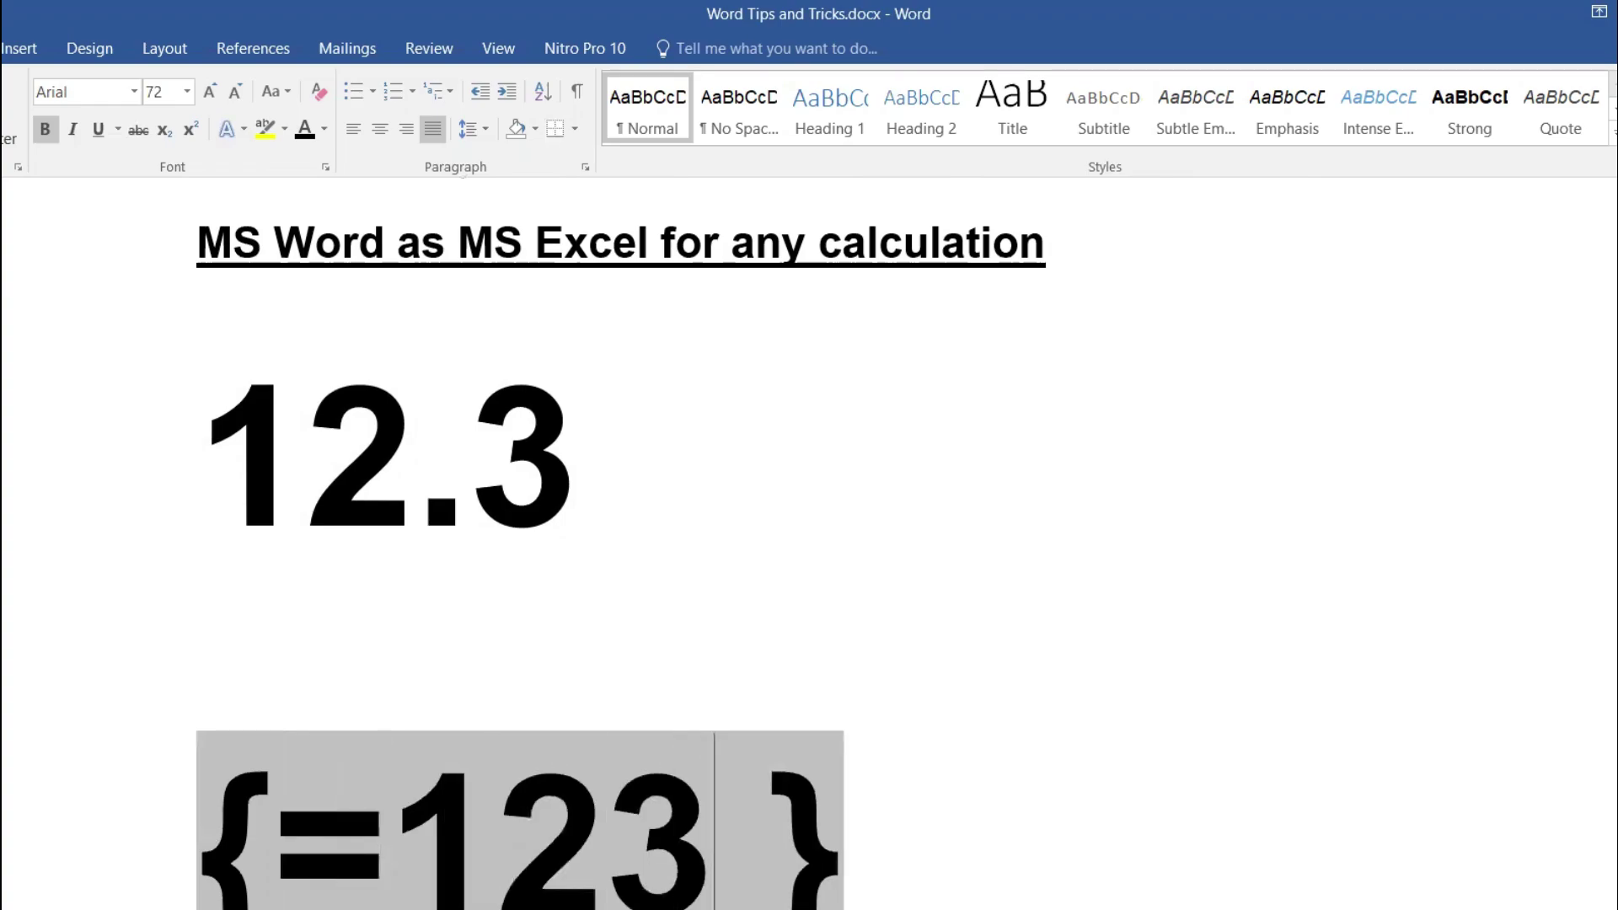
type("*10")
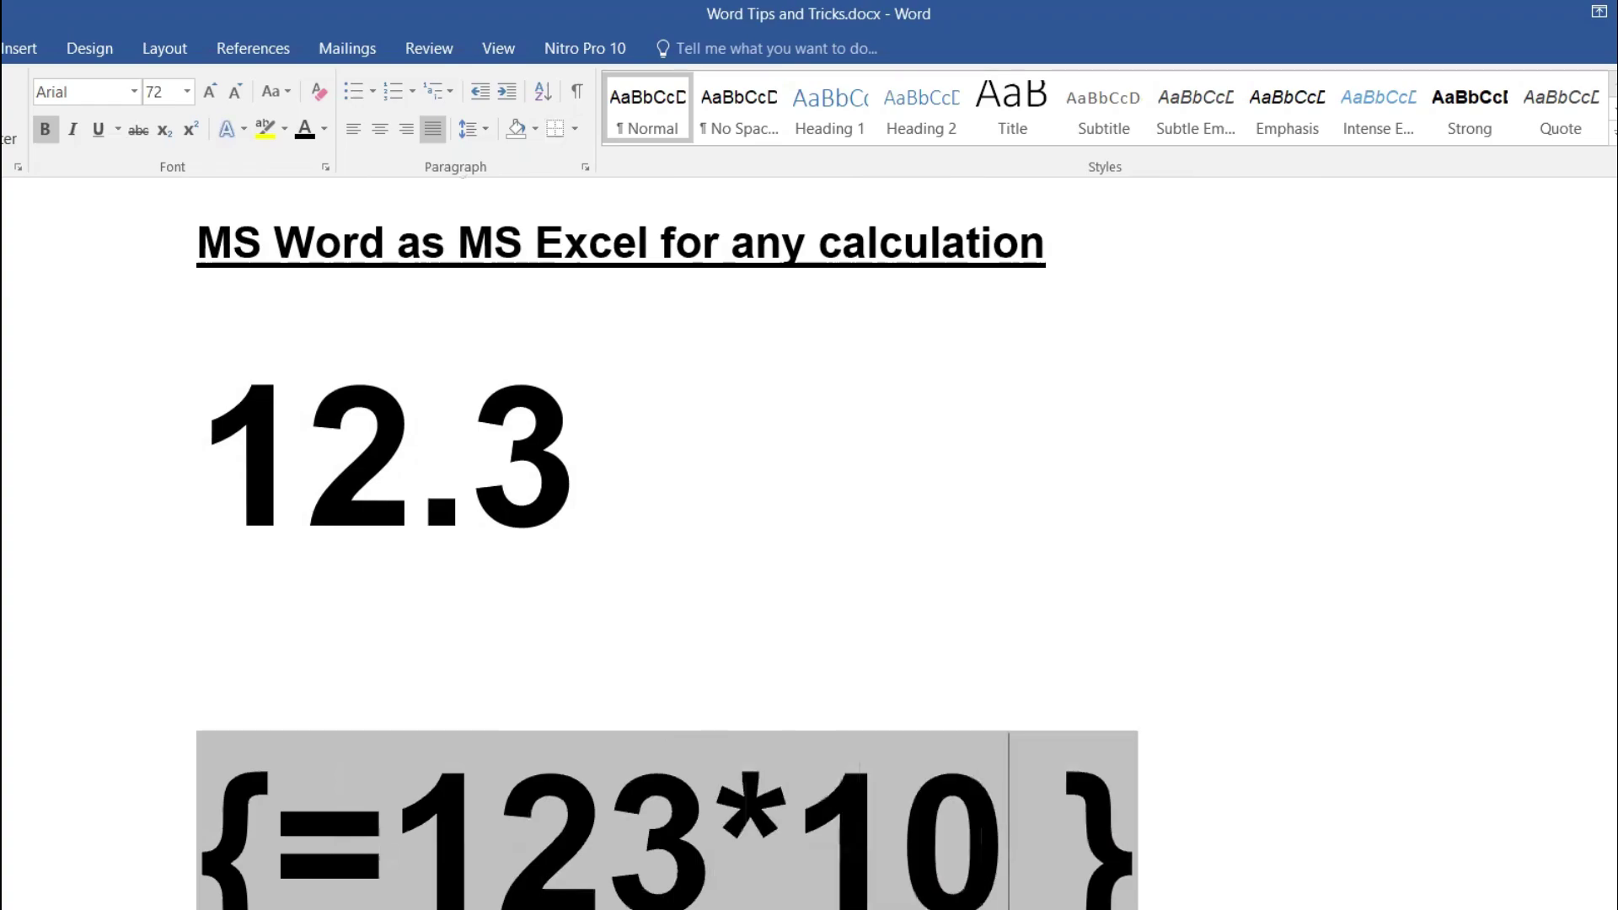
key("BackSpace")
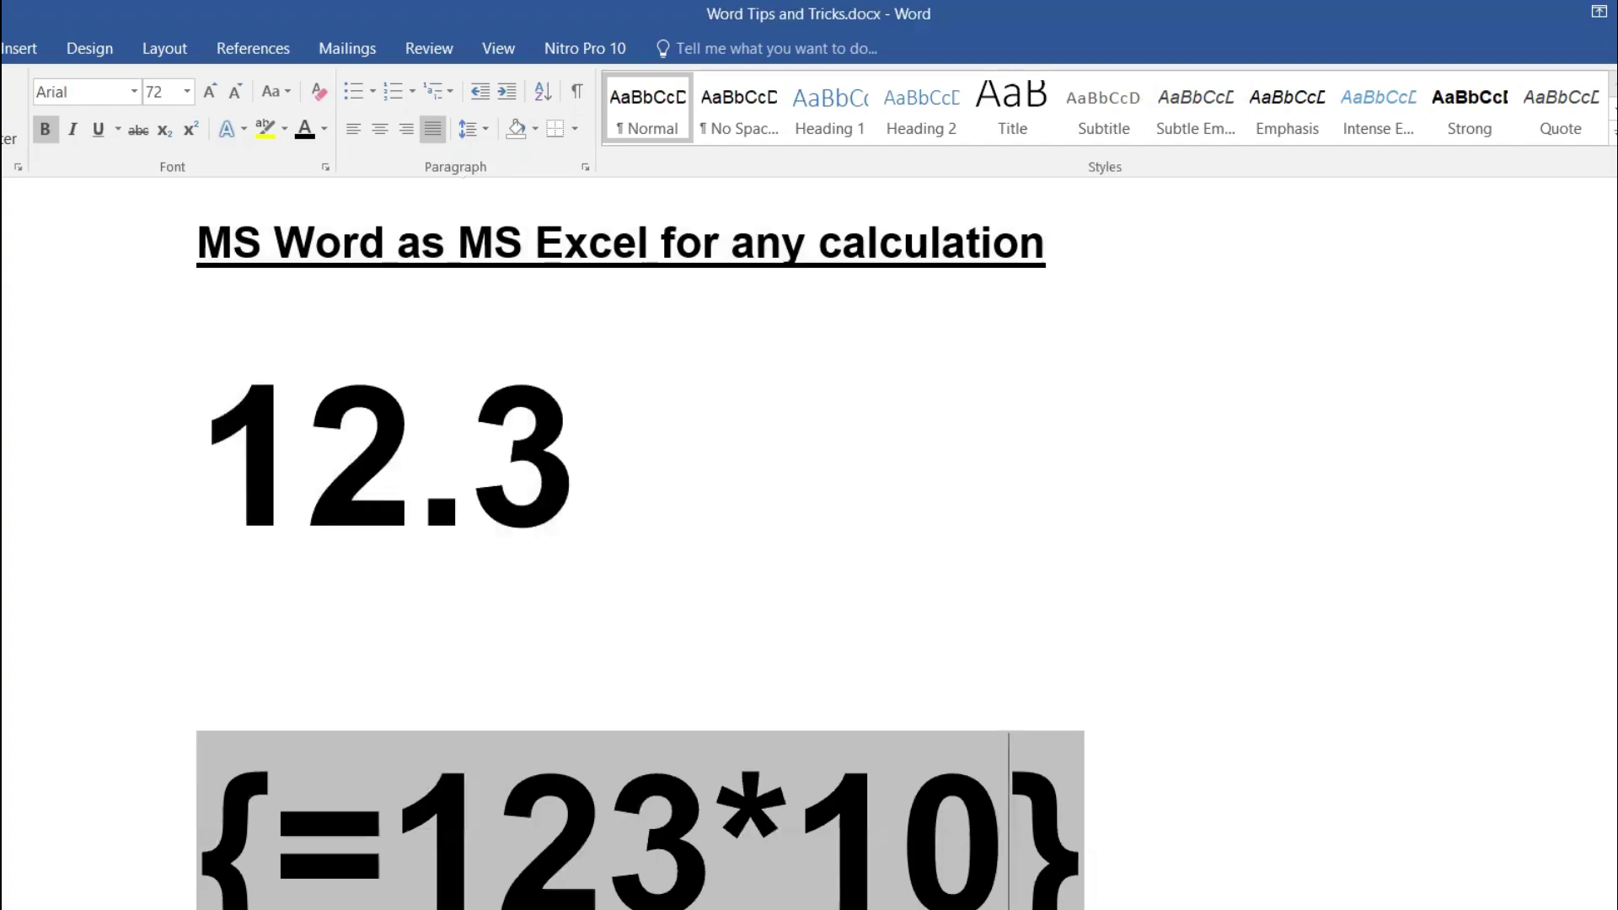
key("F9")
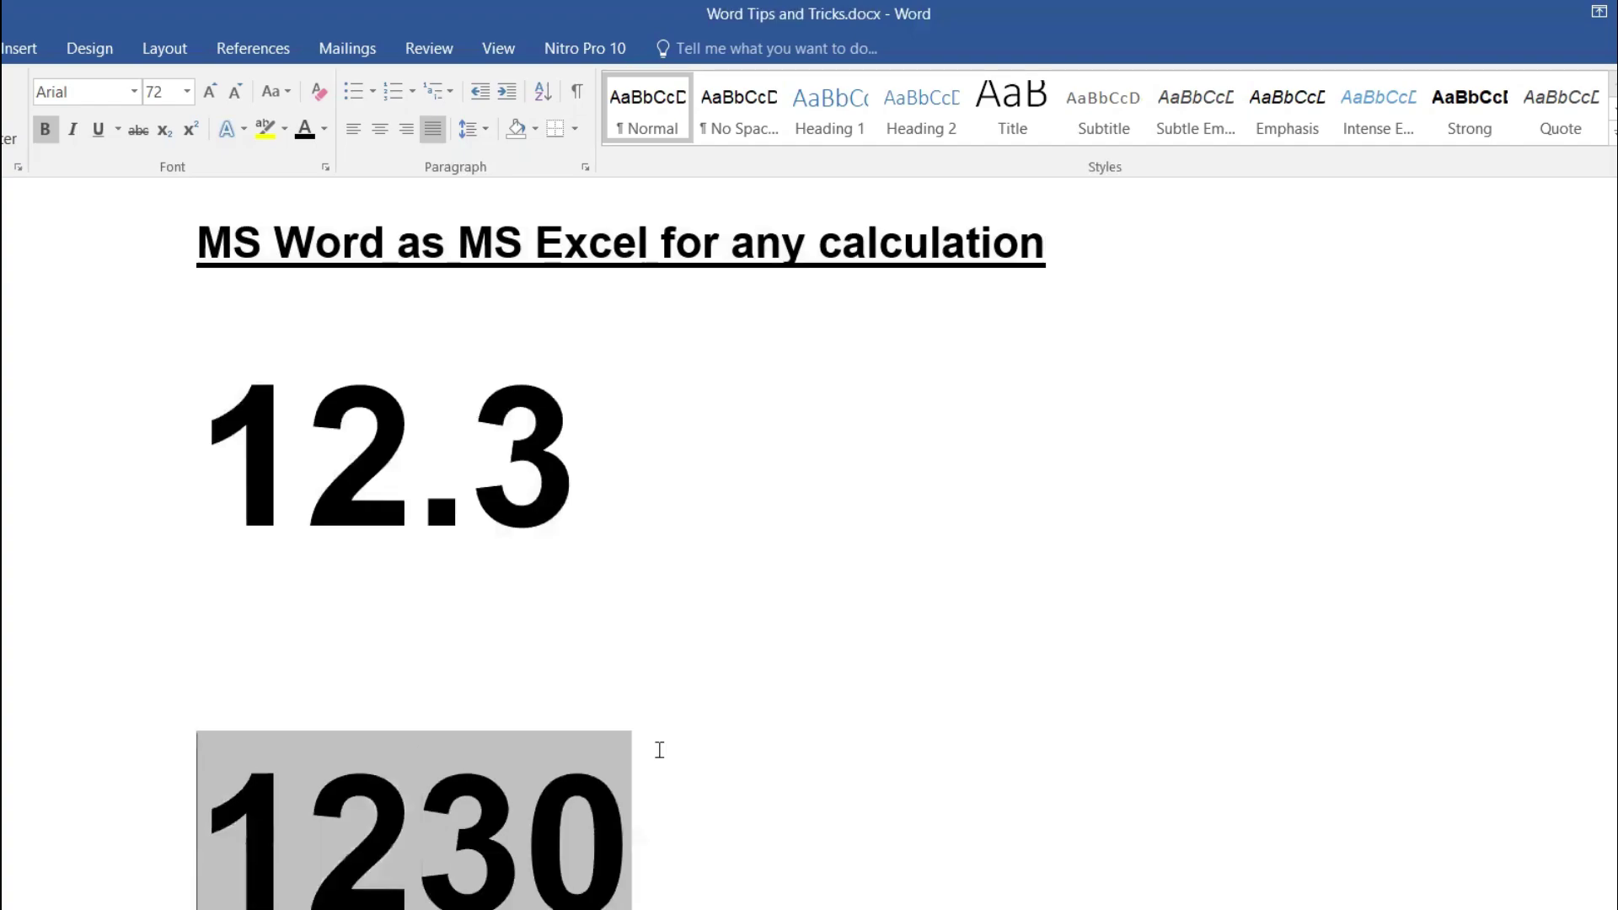
scroll(716, 745, "down", 2)
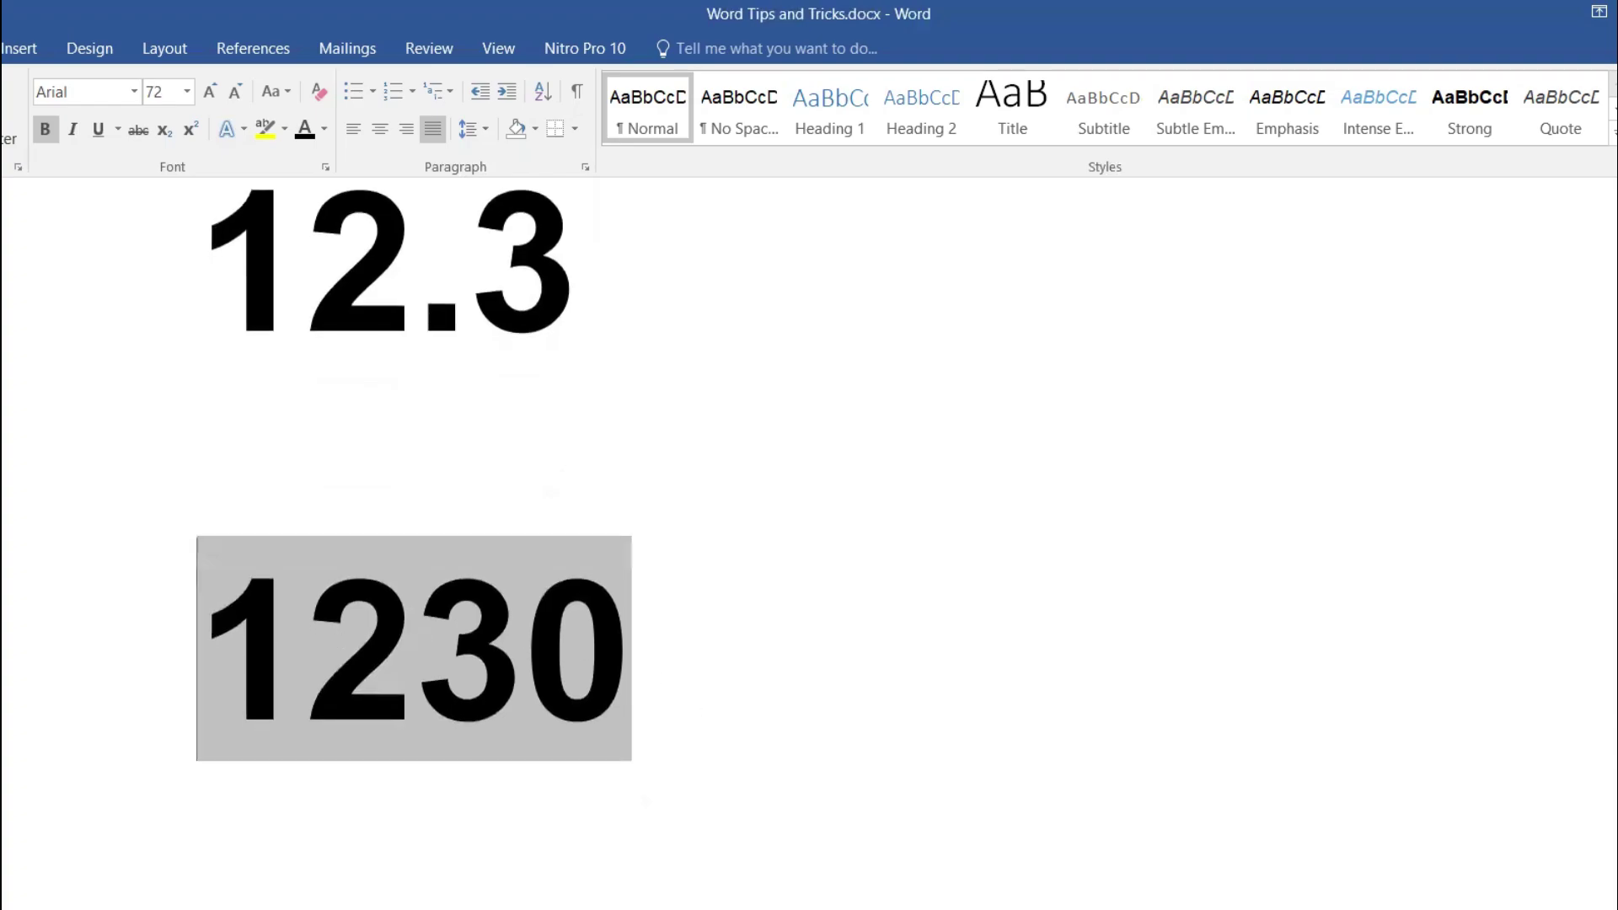
Step: Start a new page titled 'Convert text to number' in 22 pt, with an empty line below
left_click(633, 691)
key("ctrl+Return")
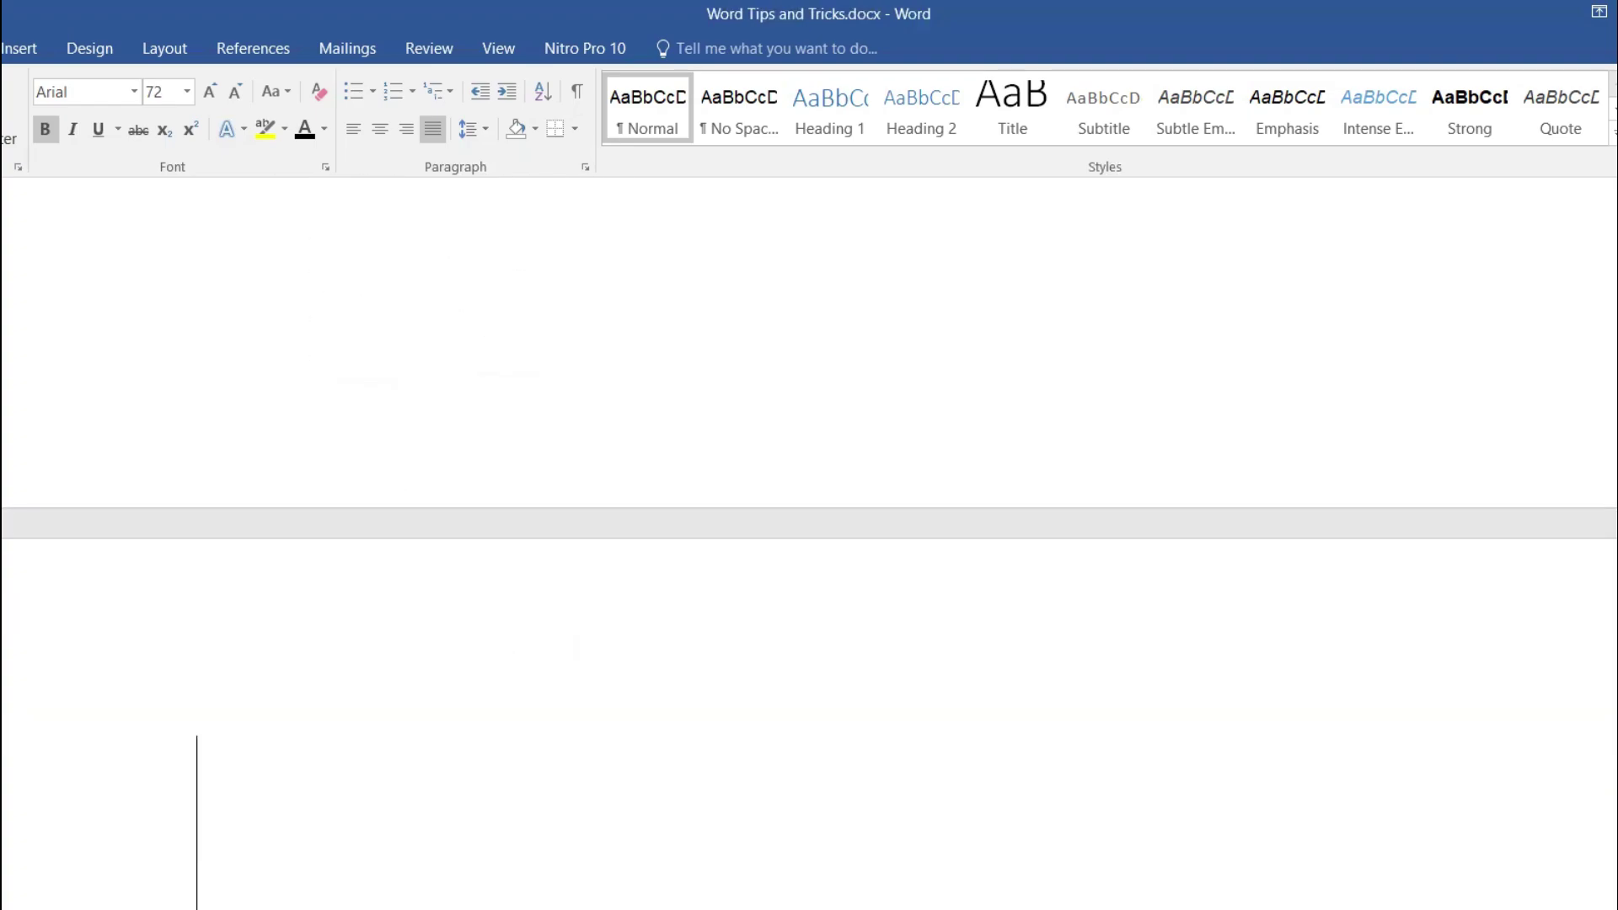
type("Conver")
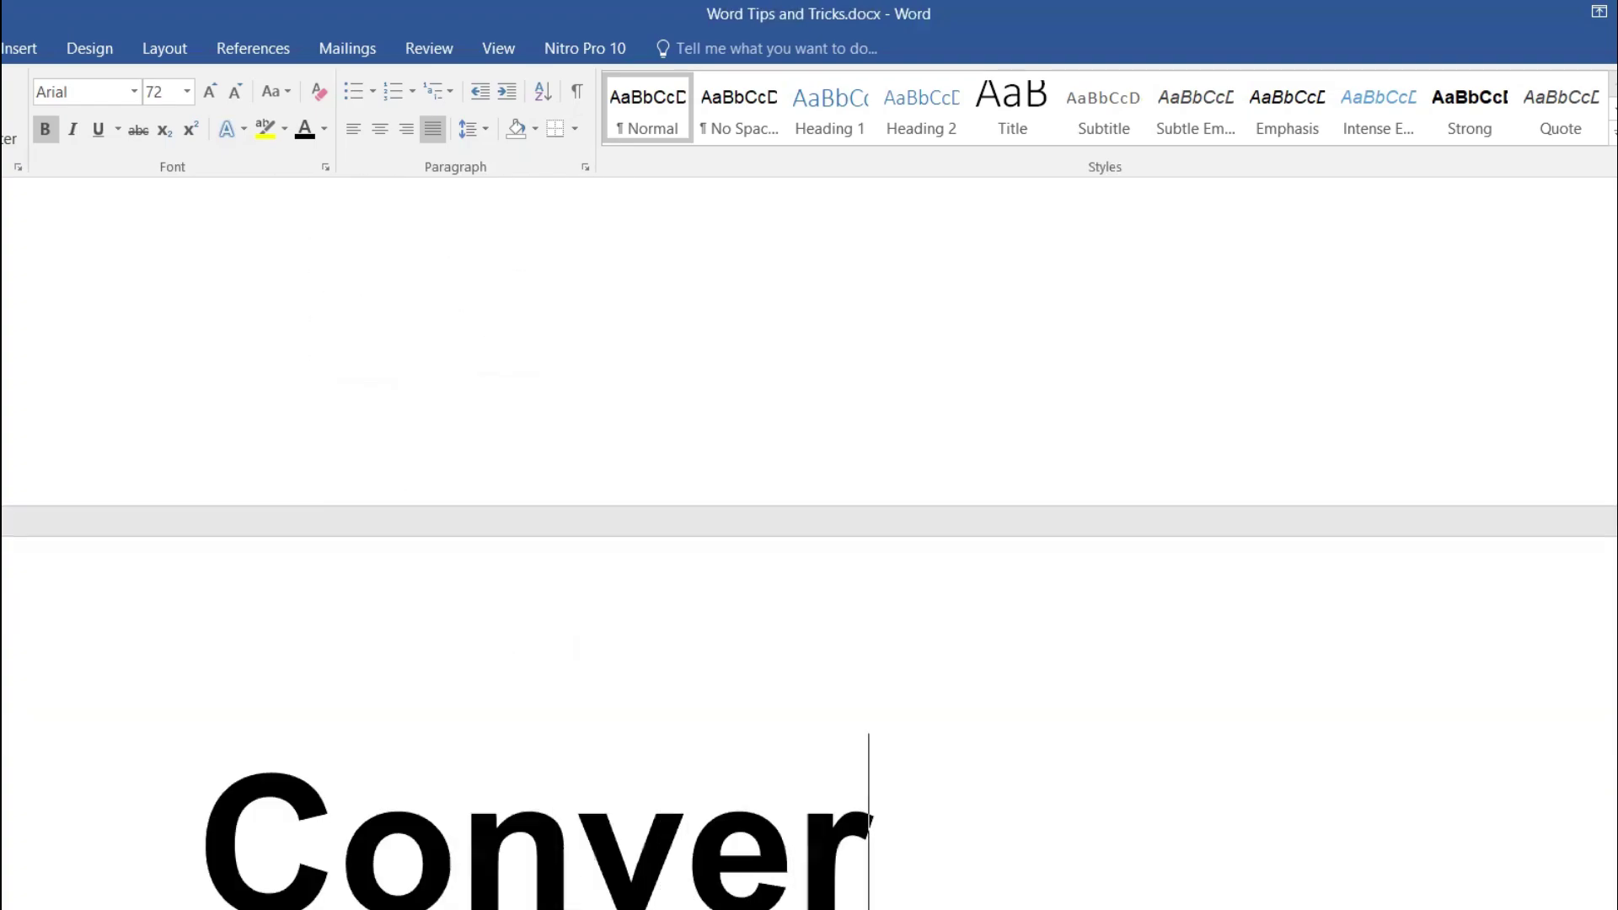
type("t text to n")
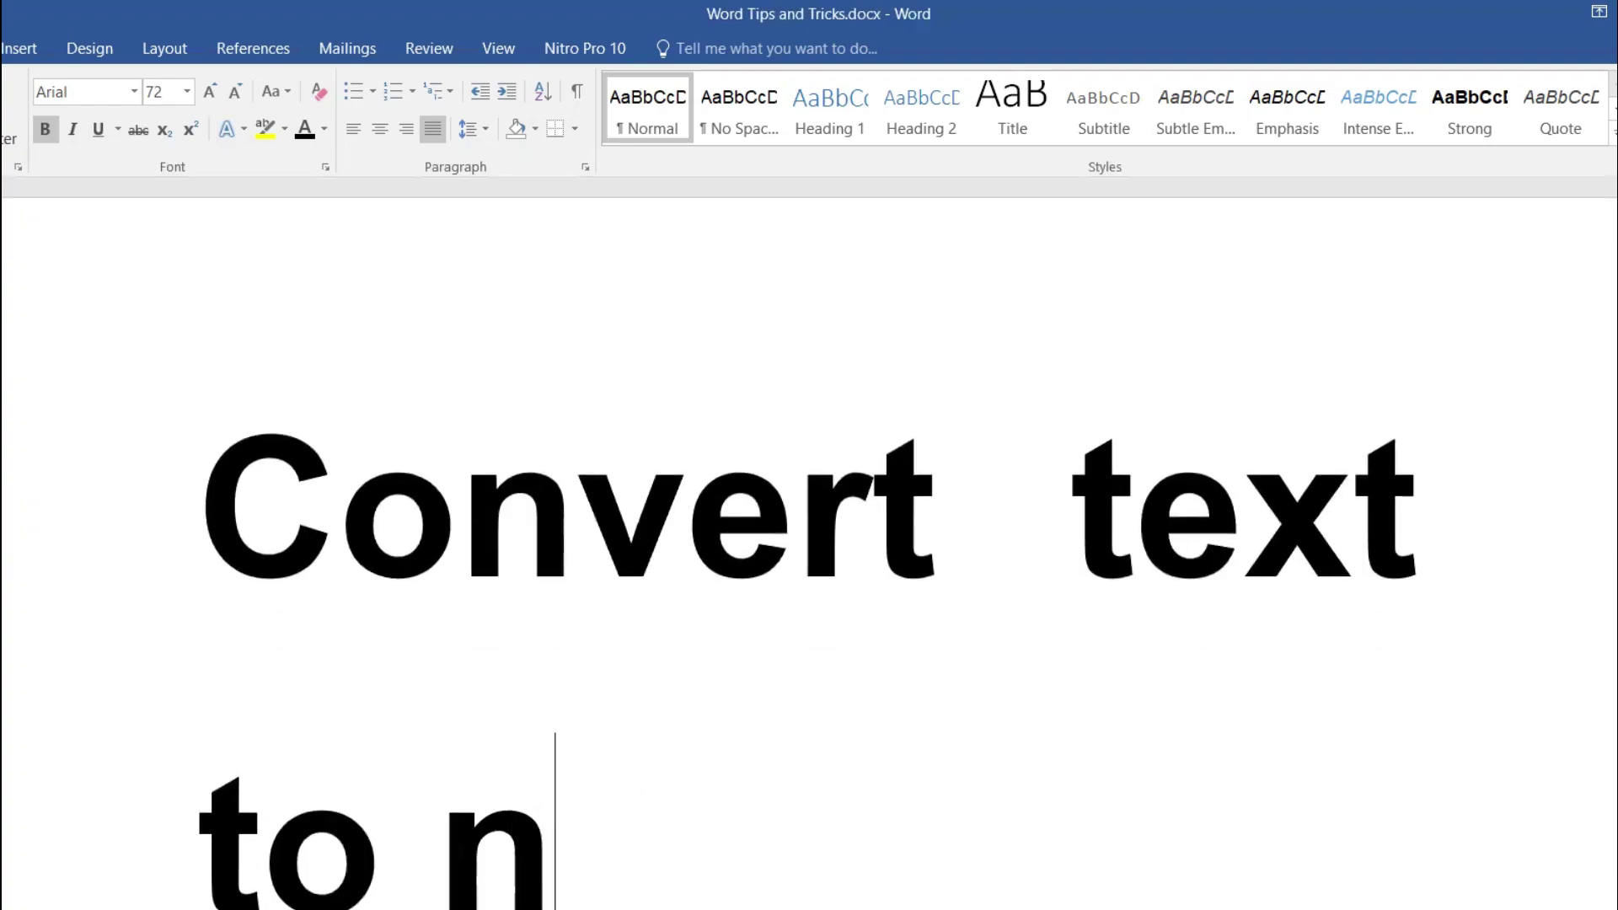
type("umber")
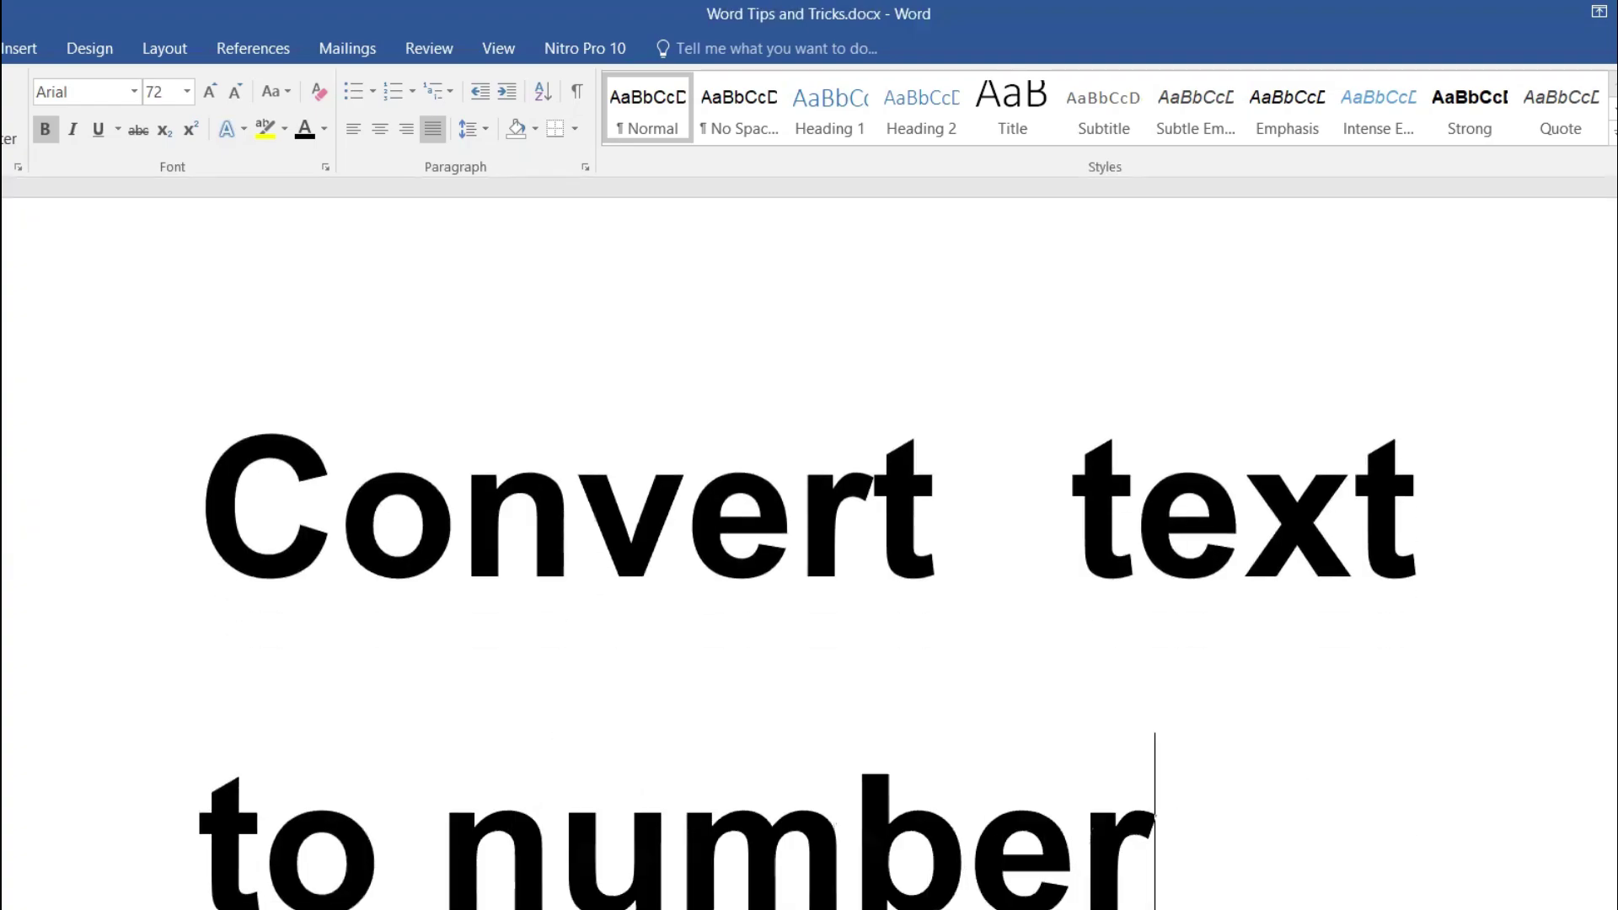
key("ctrl+a")
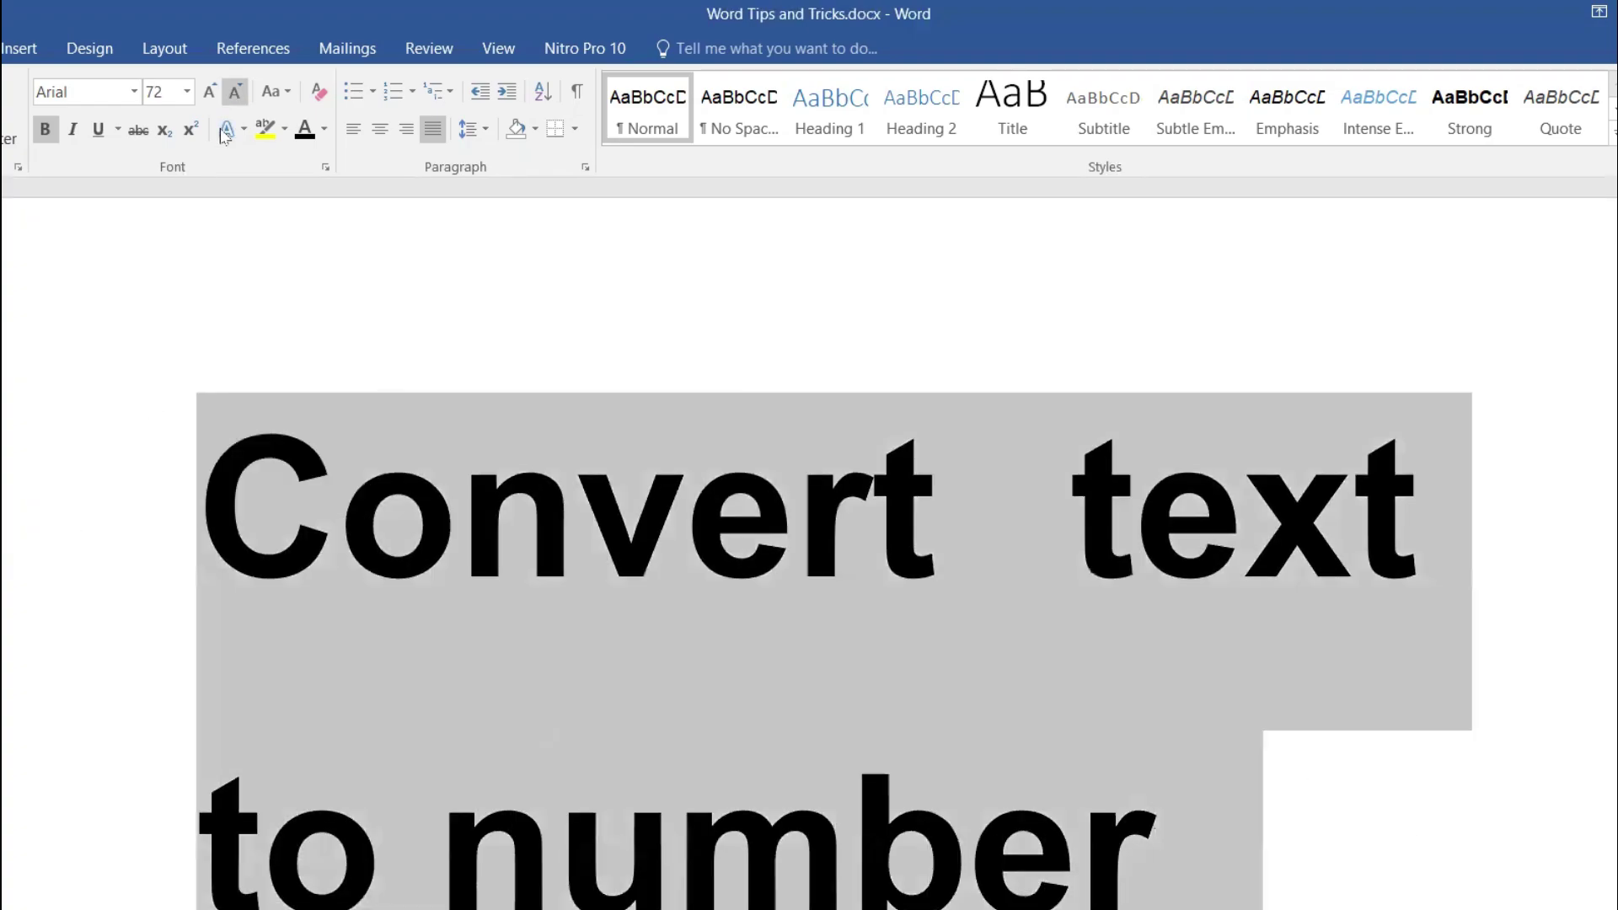
left_click(185, 92)
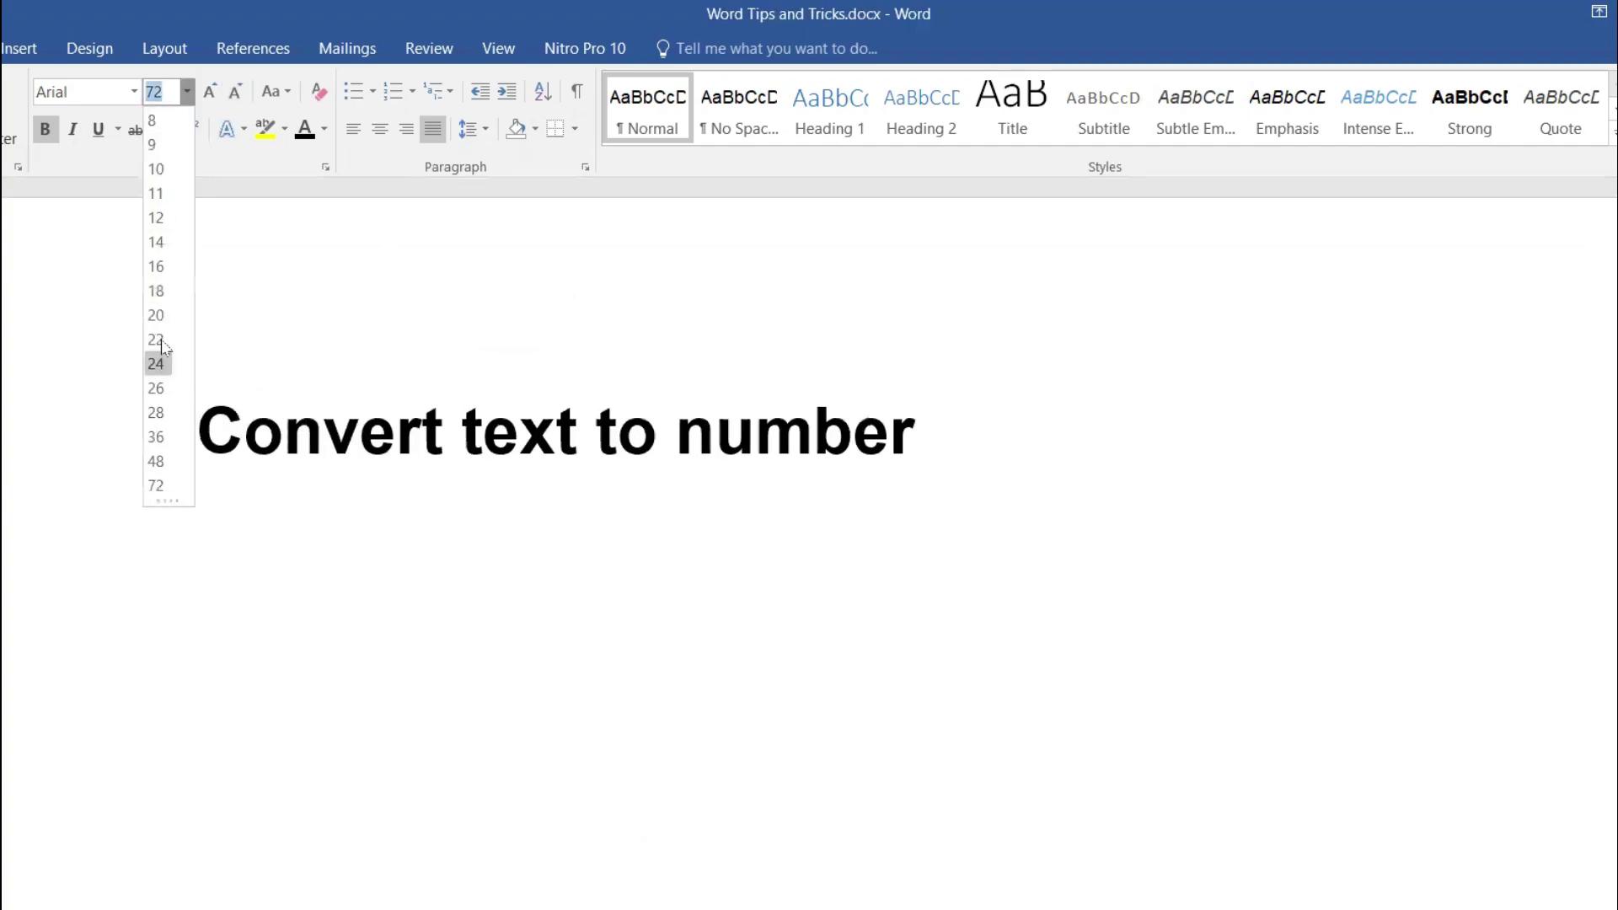
left_click(158, 339)
left_click(925, 441)
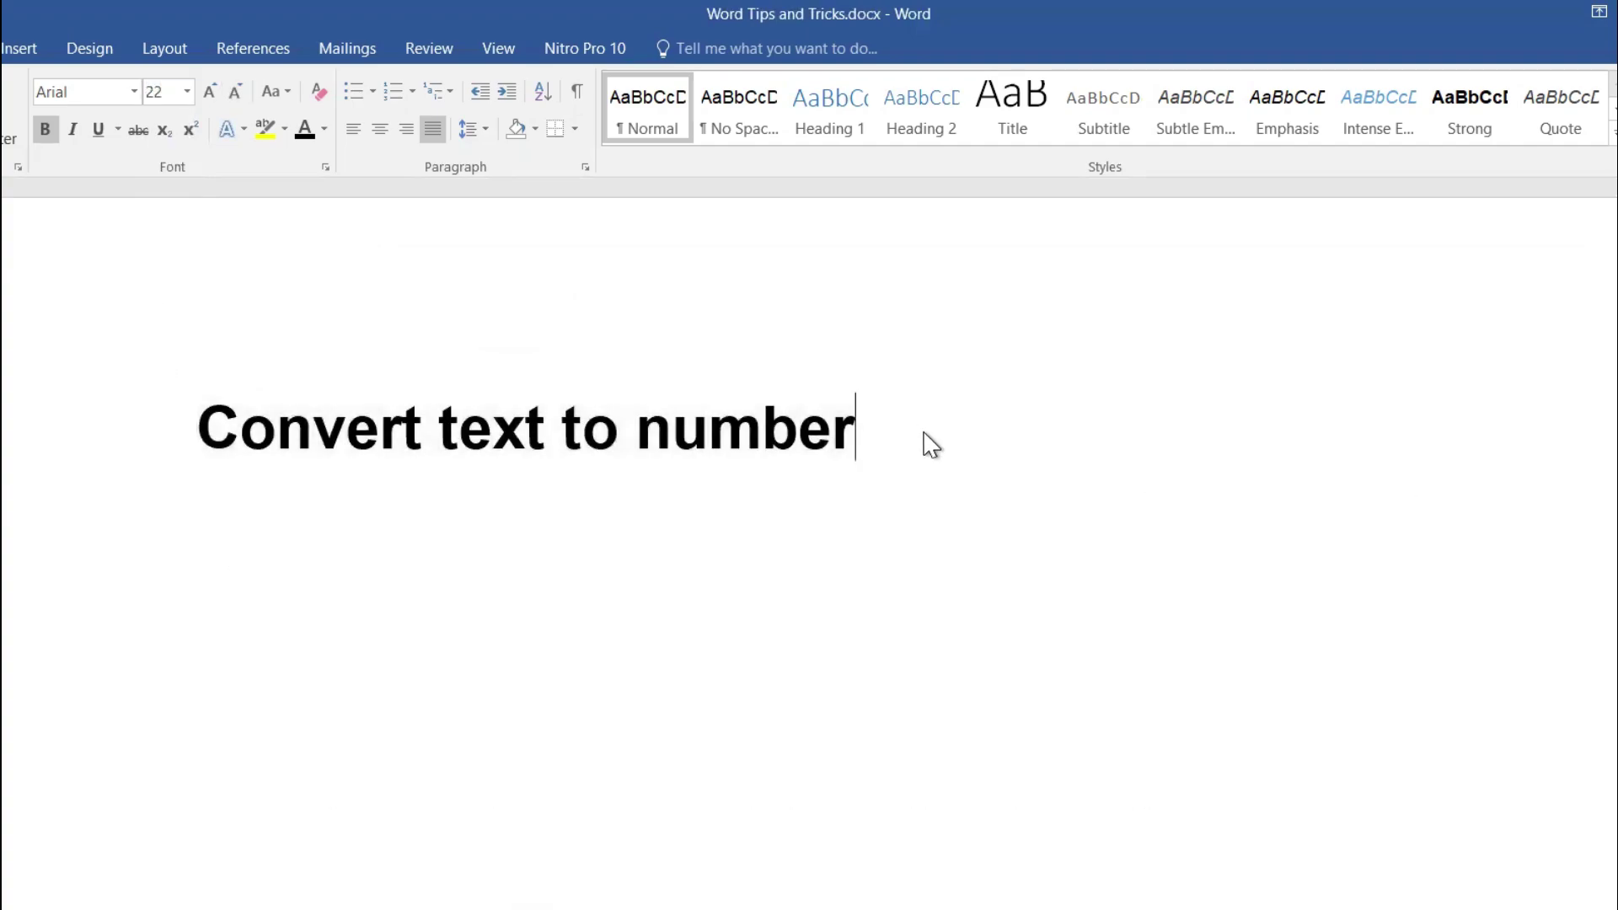
key("Return")
Step: Insert the field {=1230\*cardtext} under the title
key("ctrl+F9")
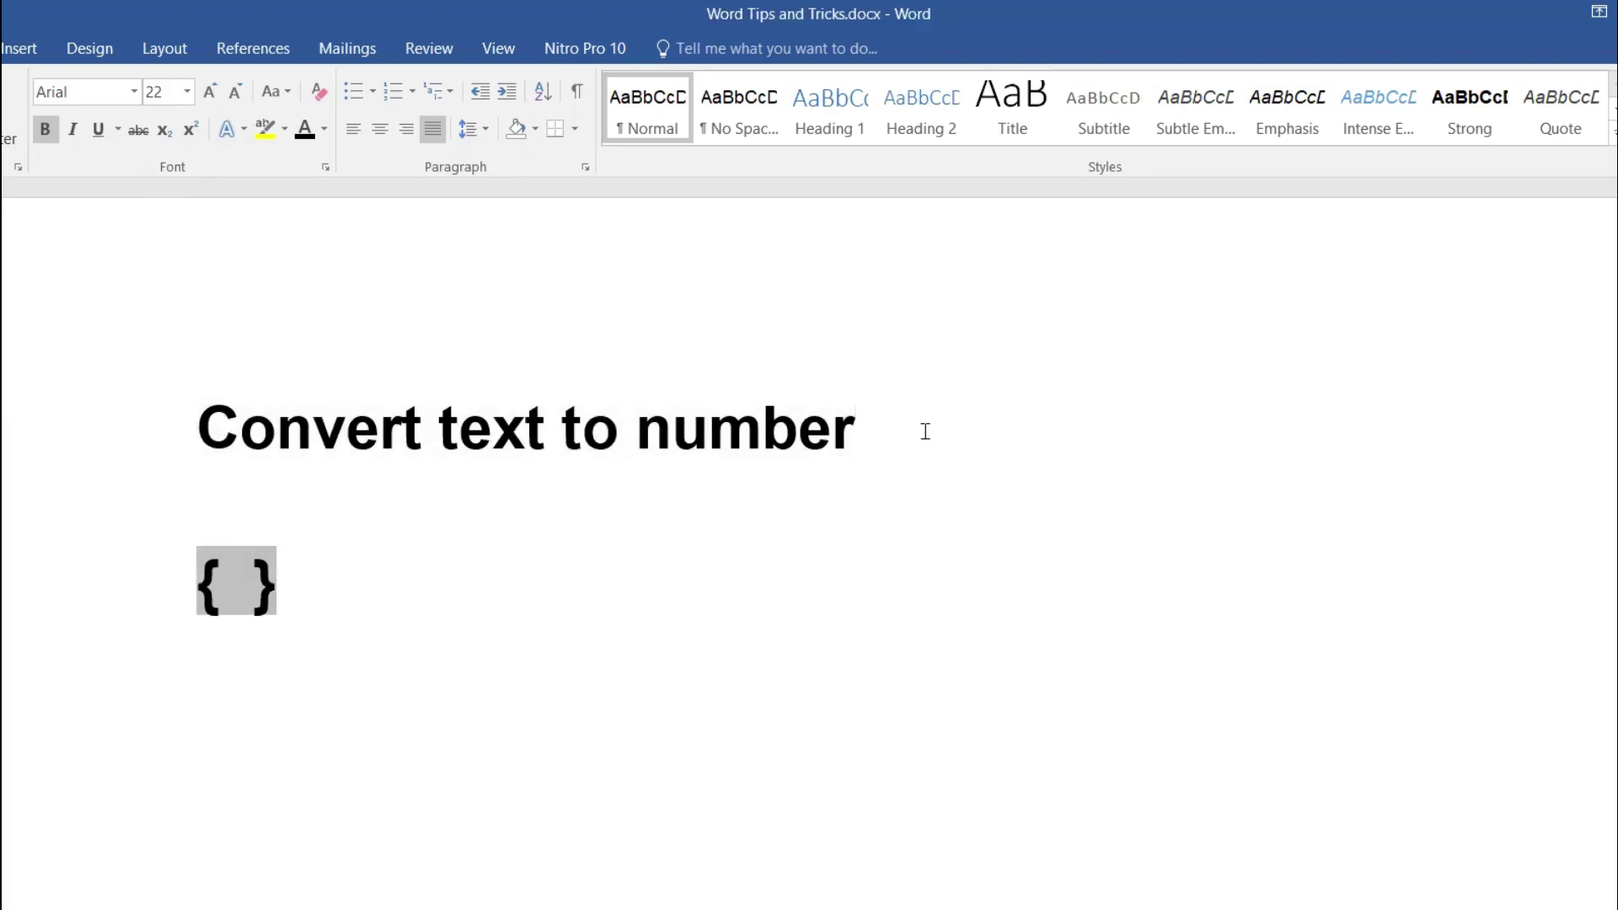
scroll(925, 430, "up", 5)
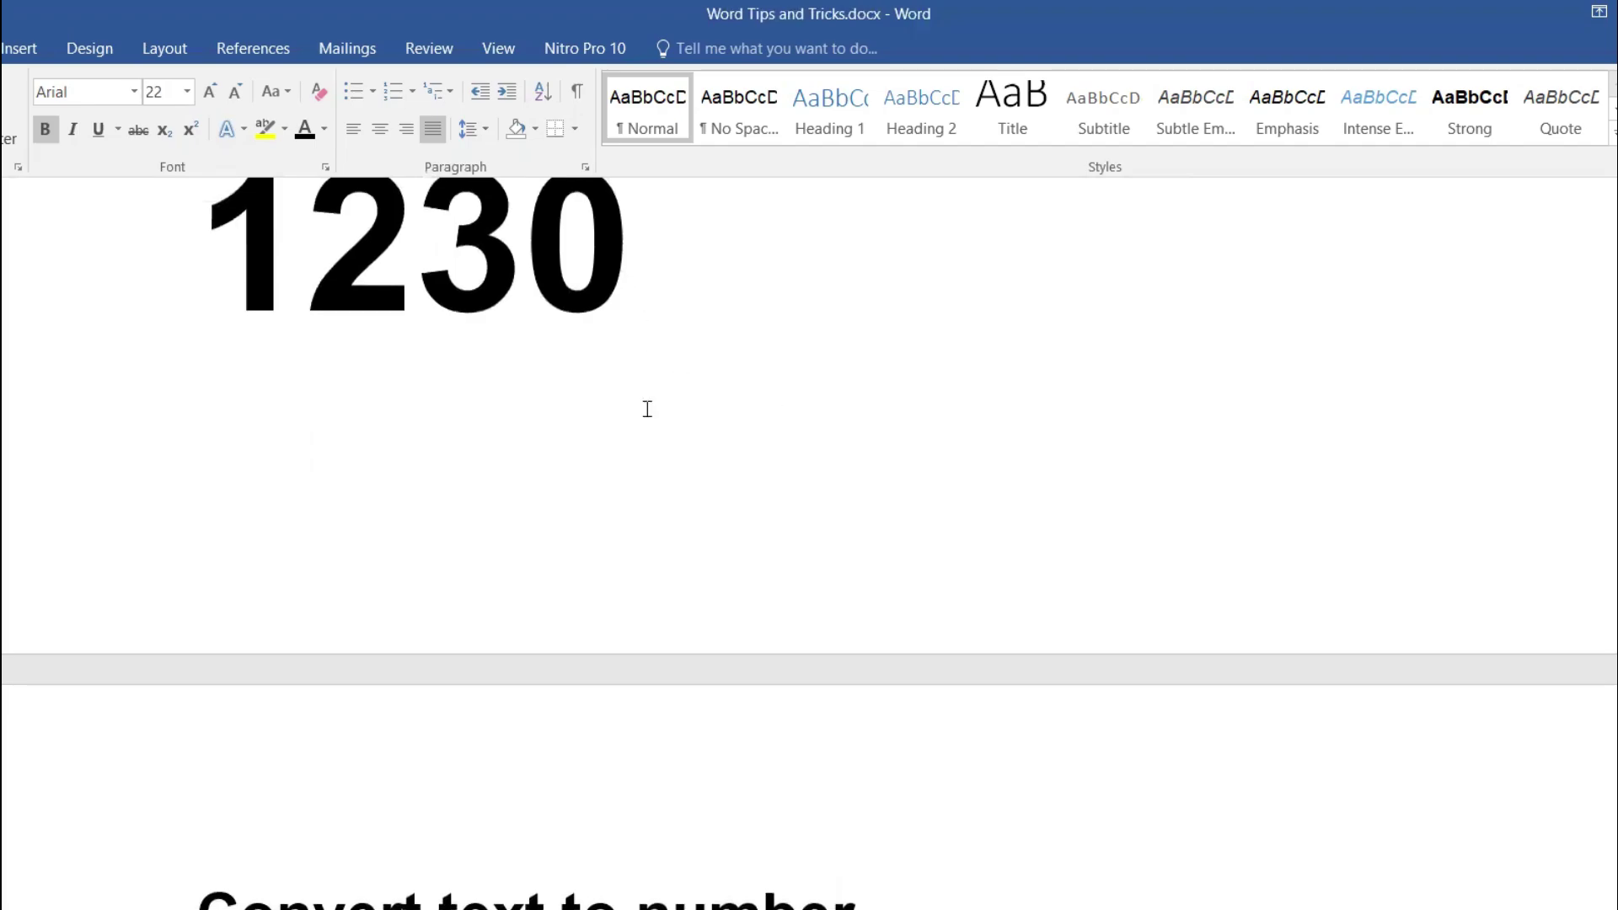
scroll(647, 409, "down", 5)
type("123")
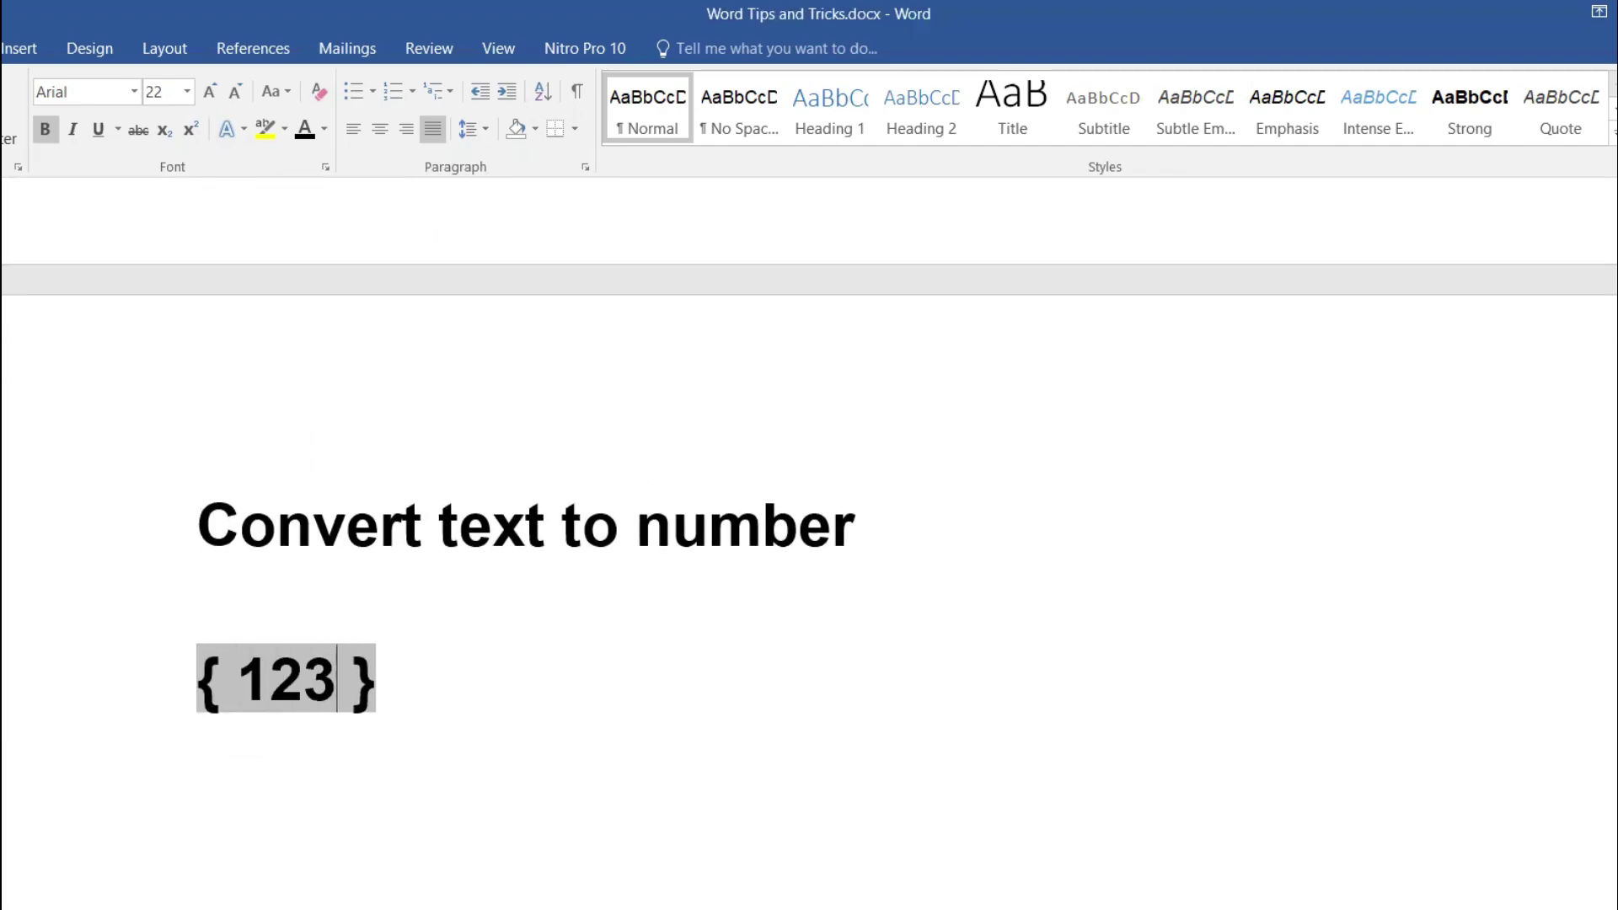
type("4")
key("BackSpace")
type("0")
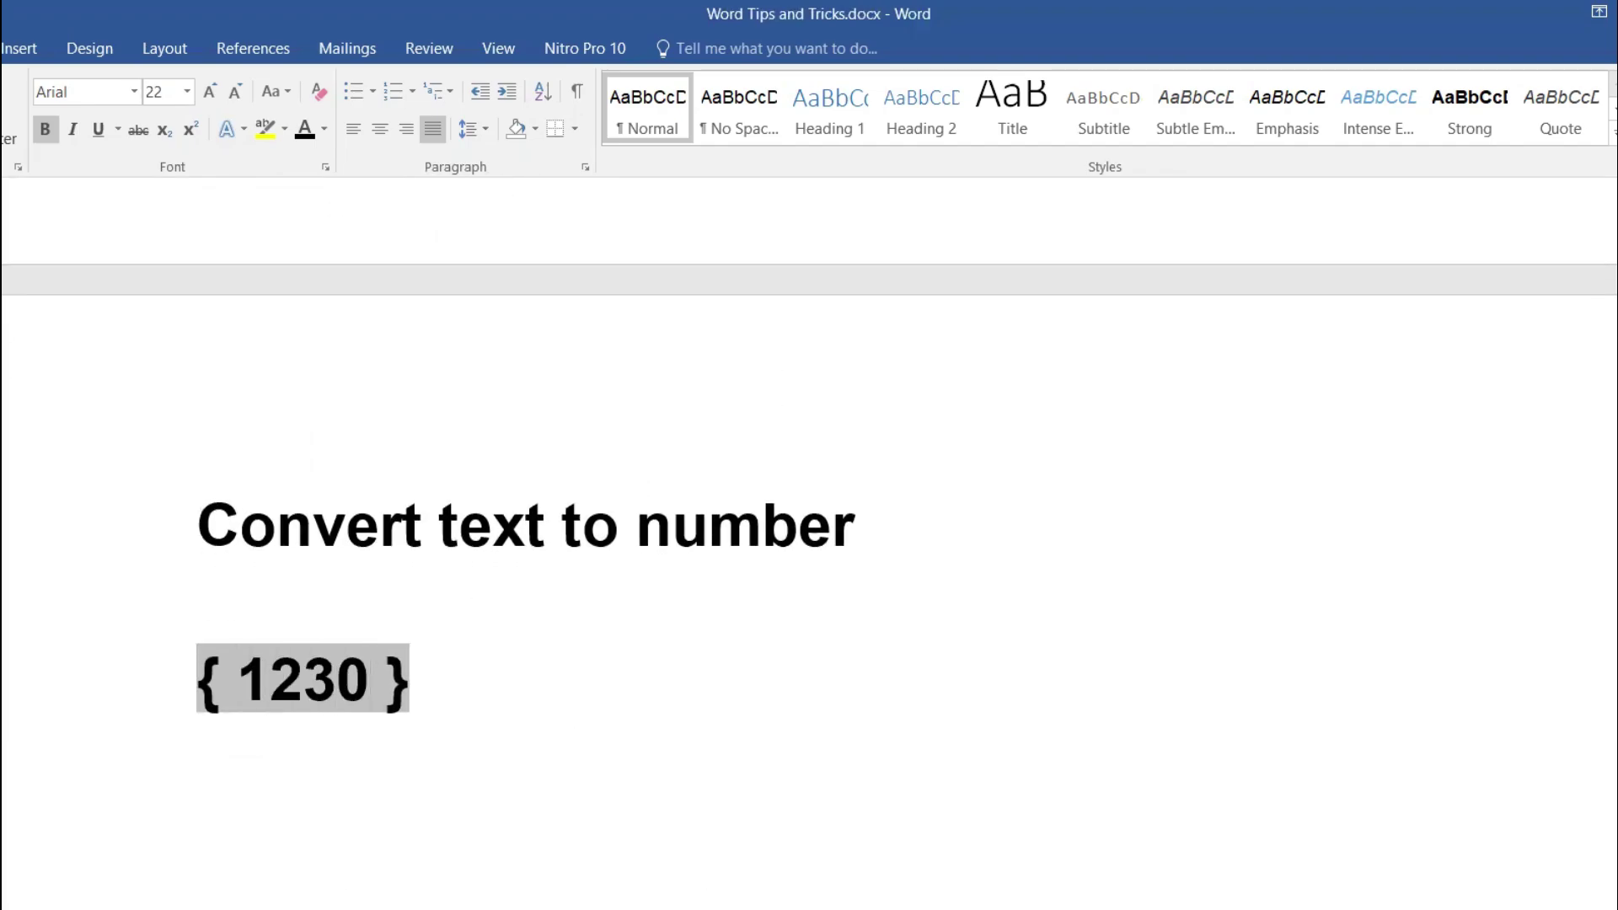
key("Left")
key("Left")
key("Left")
key("Left")
key("BackSpace")
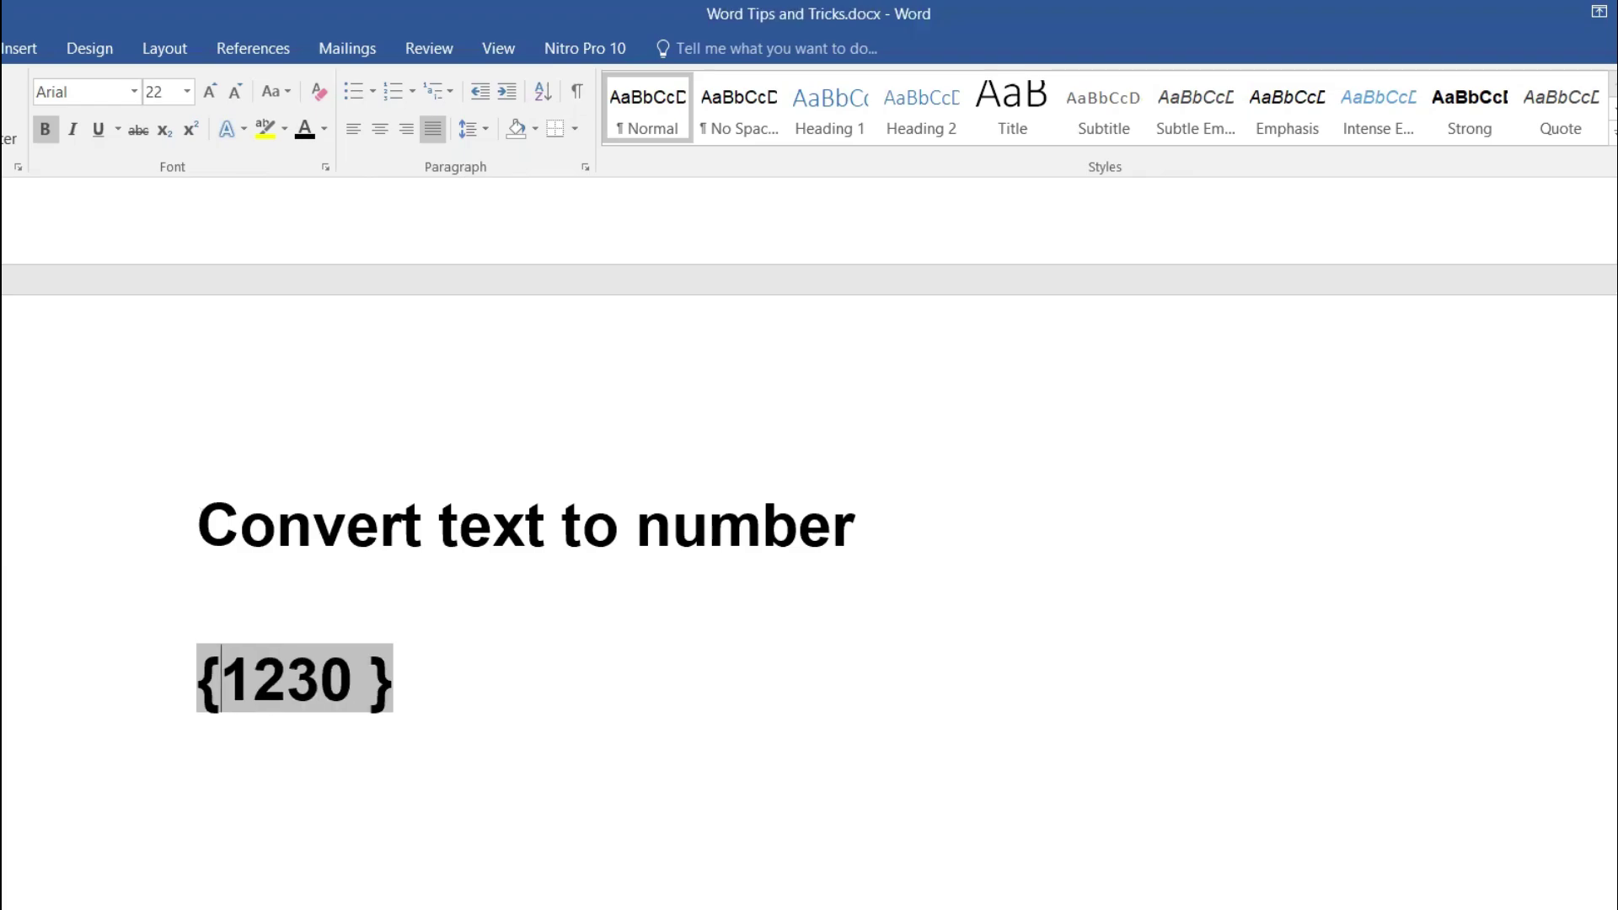
type("=1230")
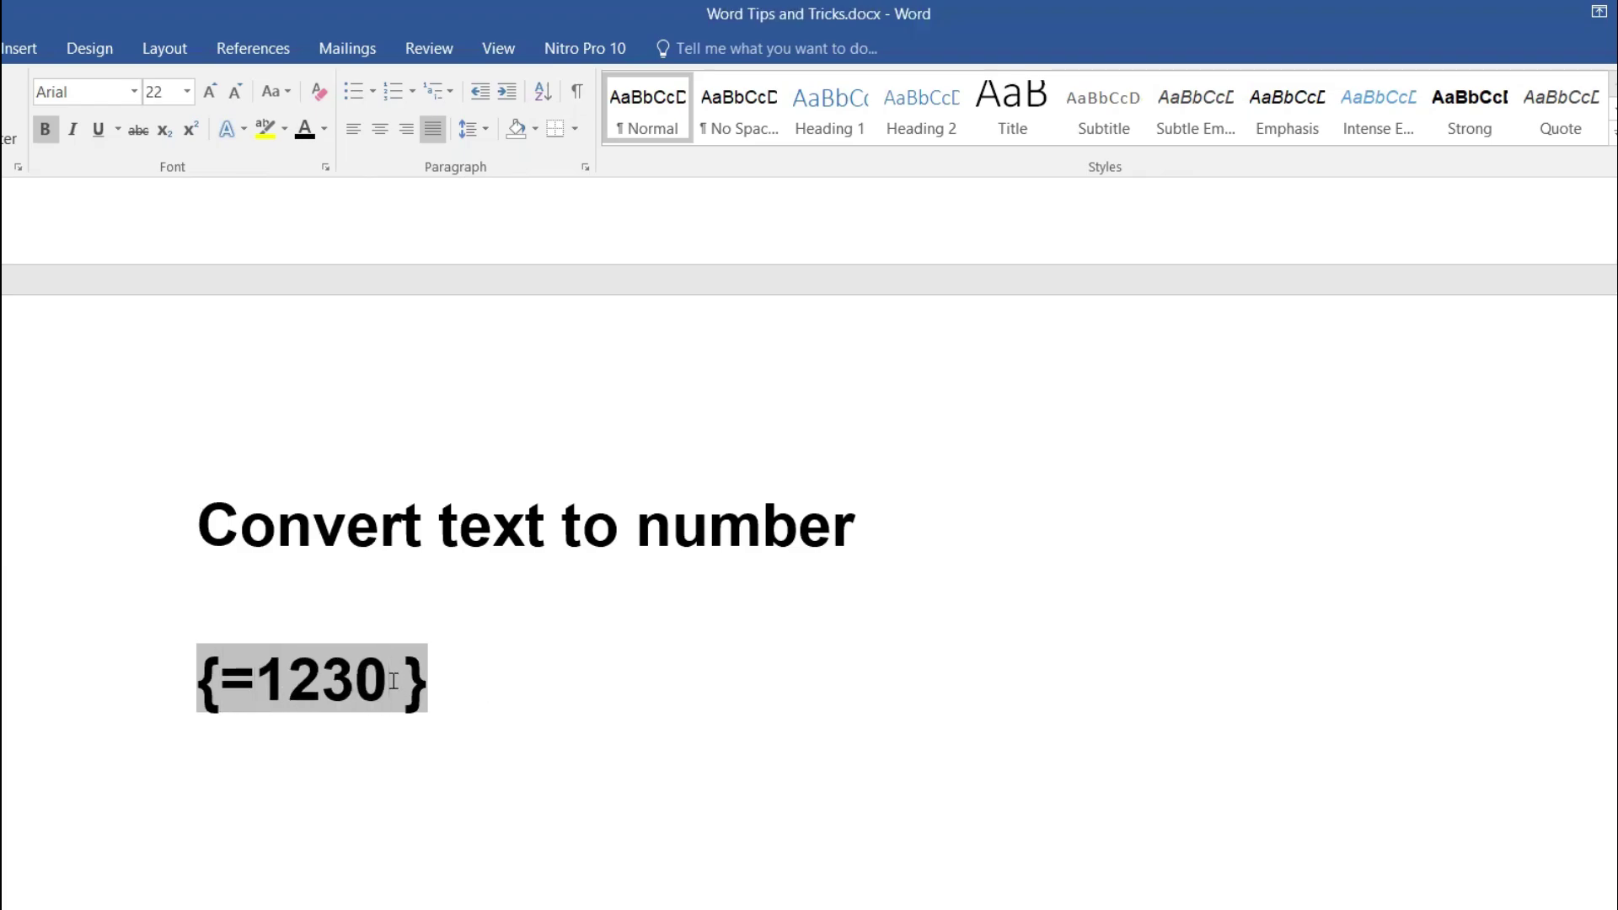
type("\\*")
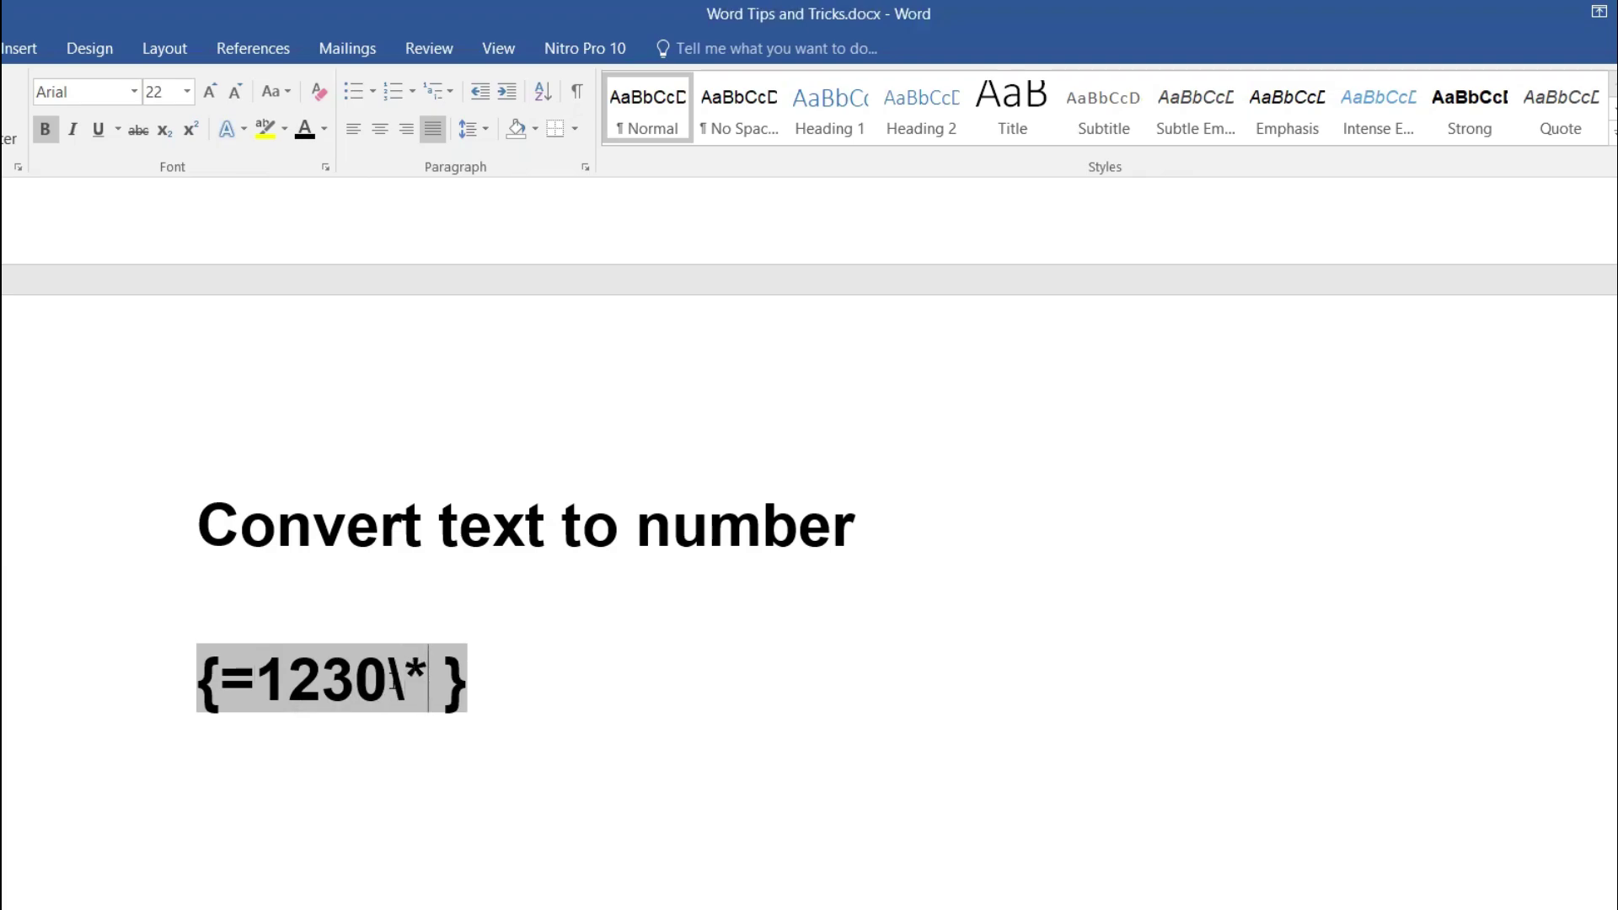
type("cardtext")
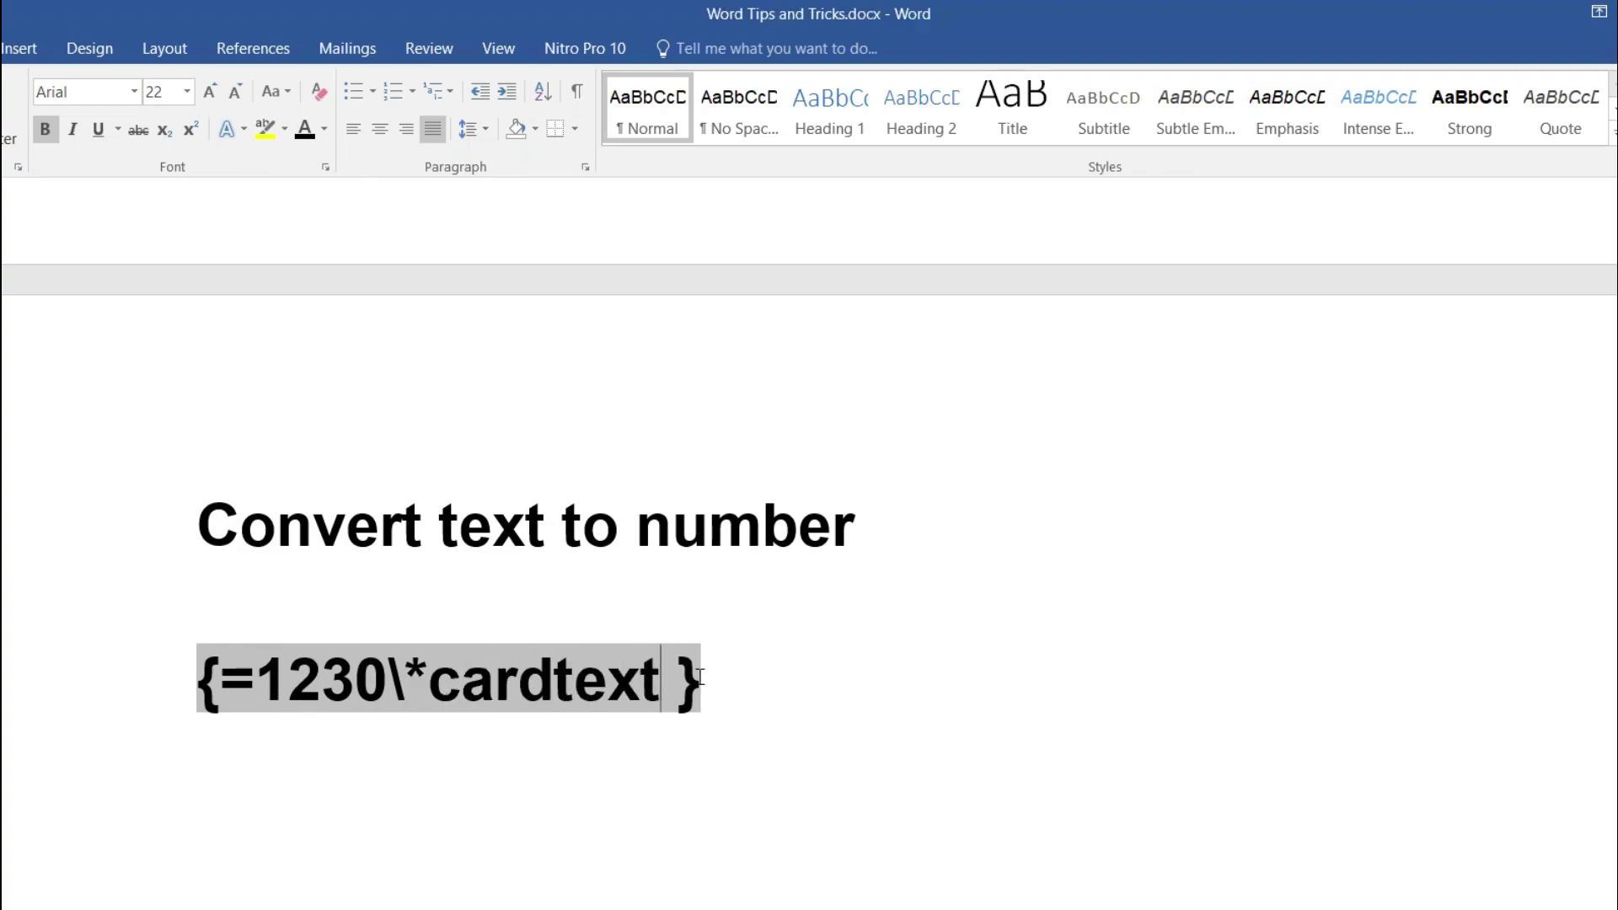
Step: Update the field to read 'one thousand two hundred thirty' and add an empty line below
right_click(668, 672)
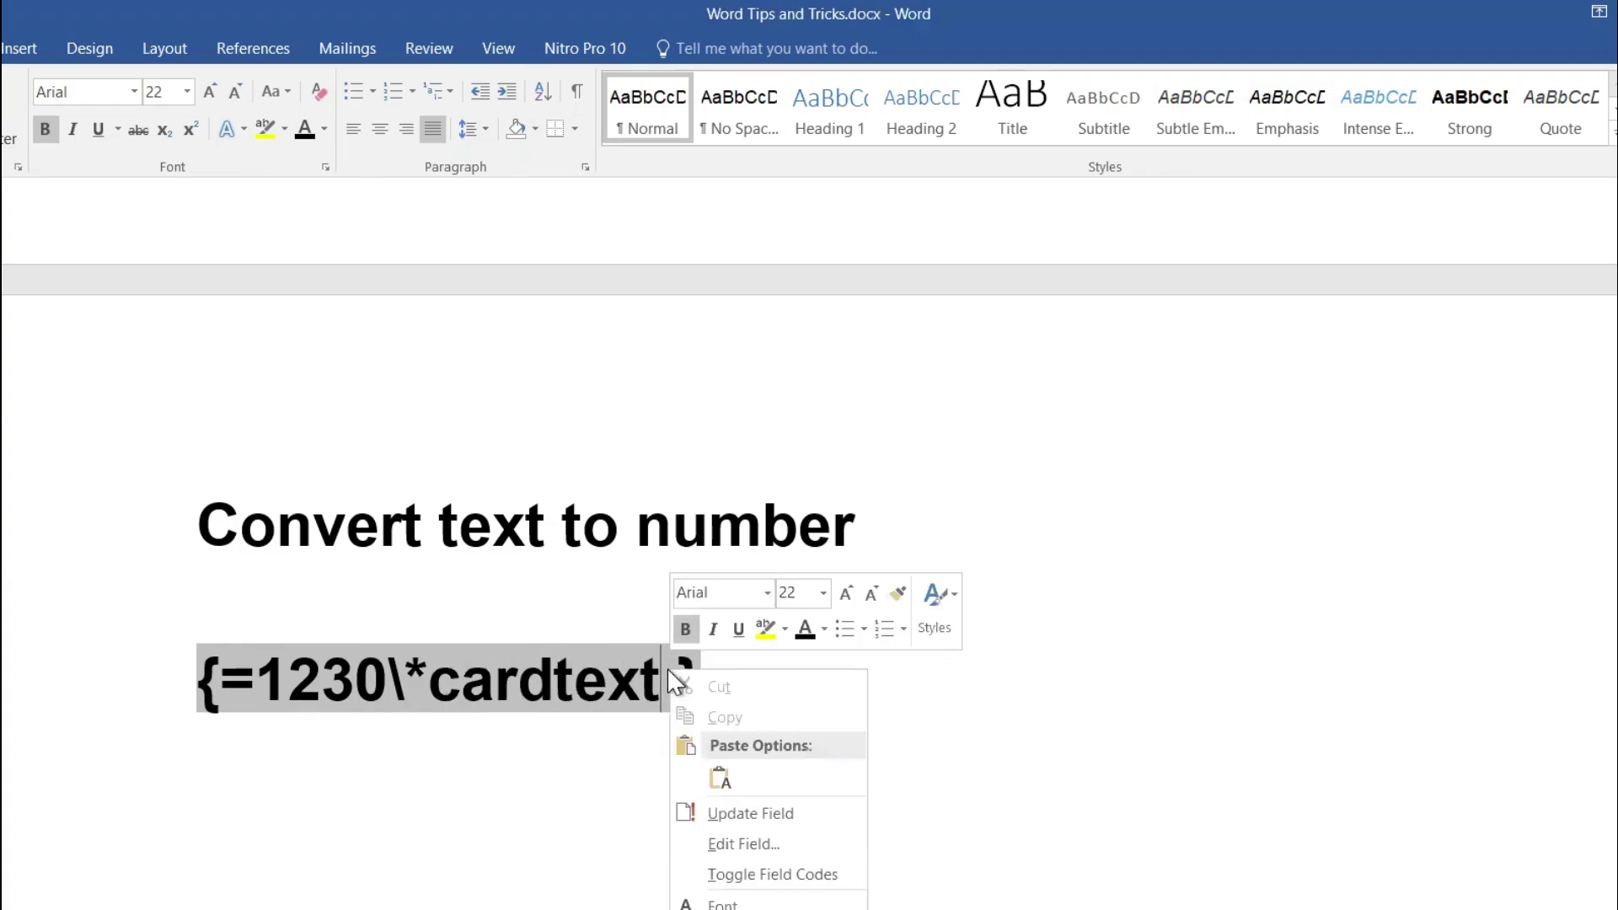
left_click(708, 813)
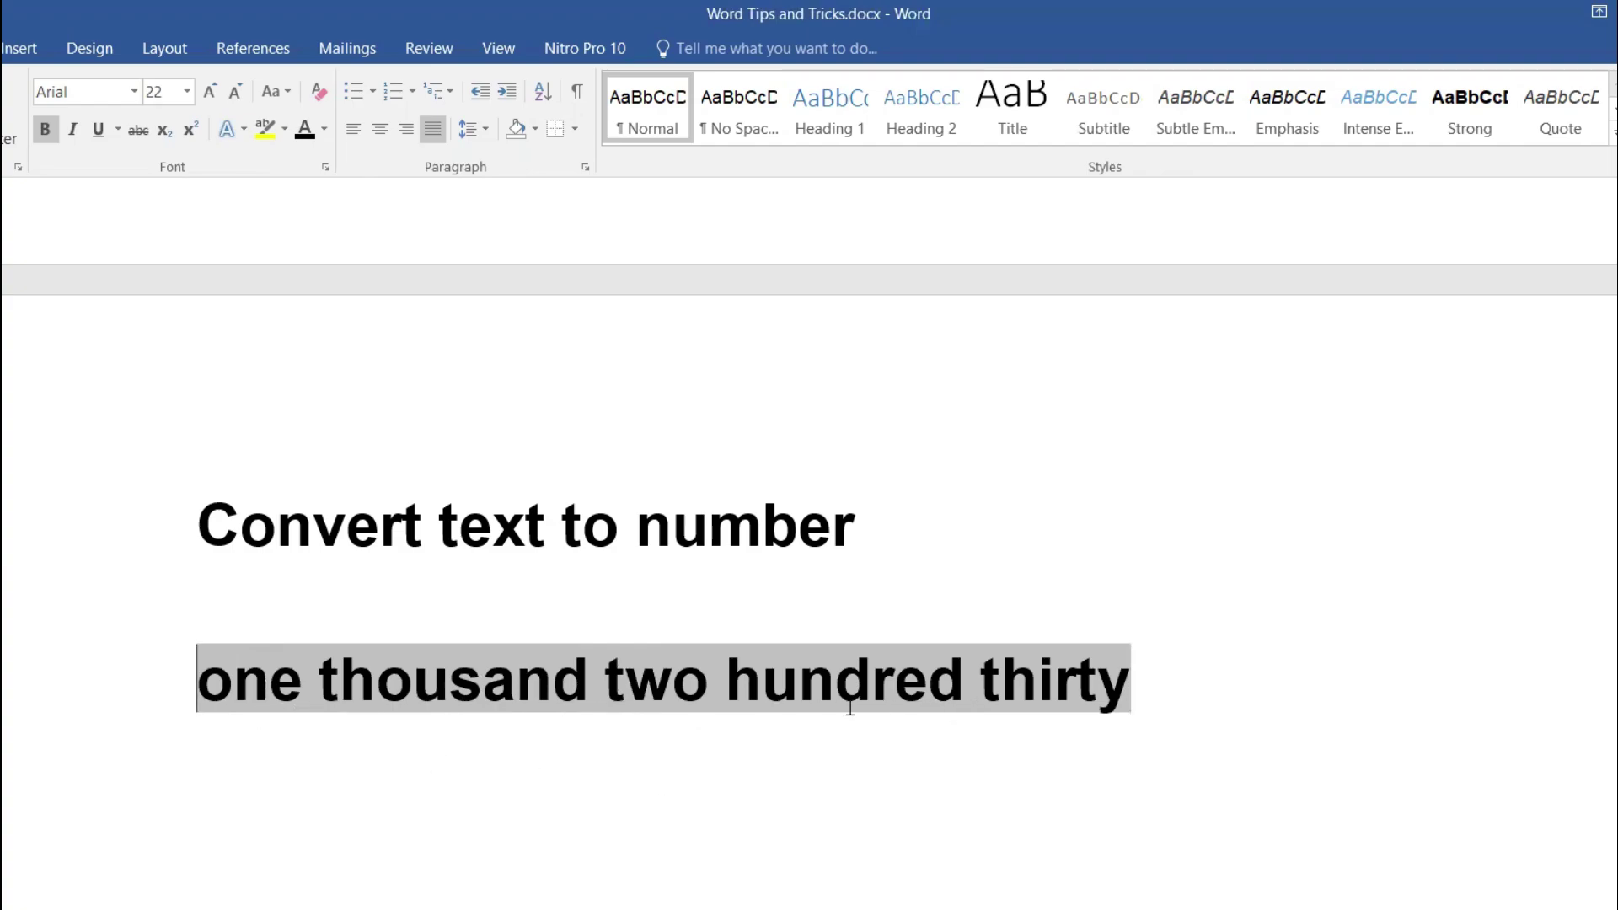
left_click(1189, 681)
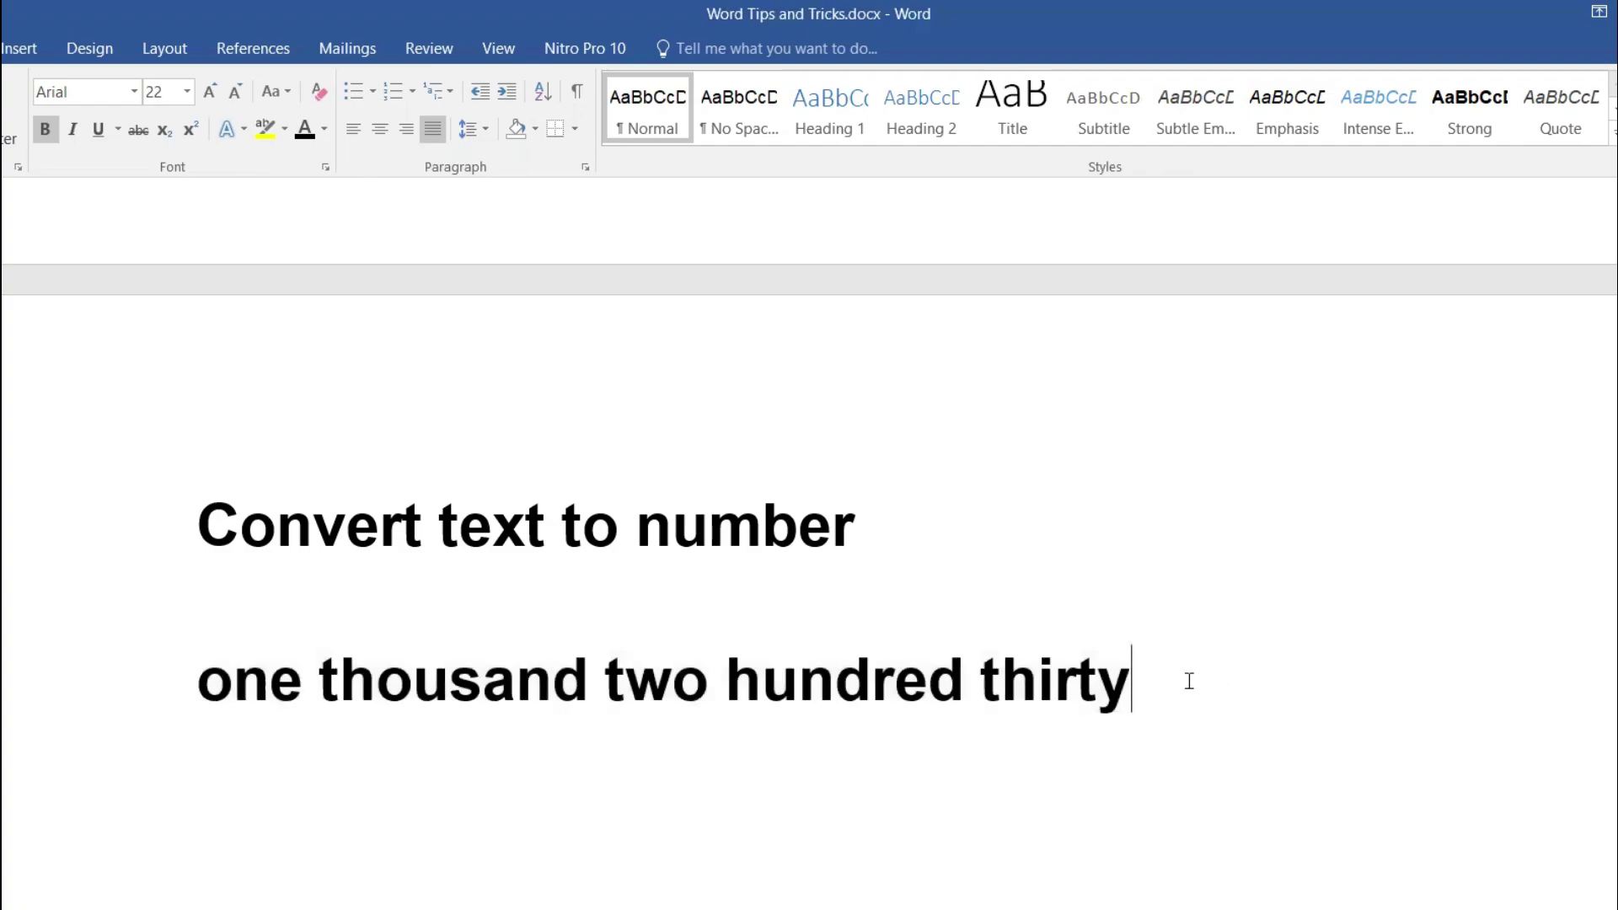
key("Return")
Step: Insert an empty field on the new line and set its font size to 72
scroll(997, 600, "down", 2)
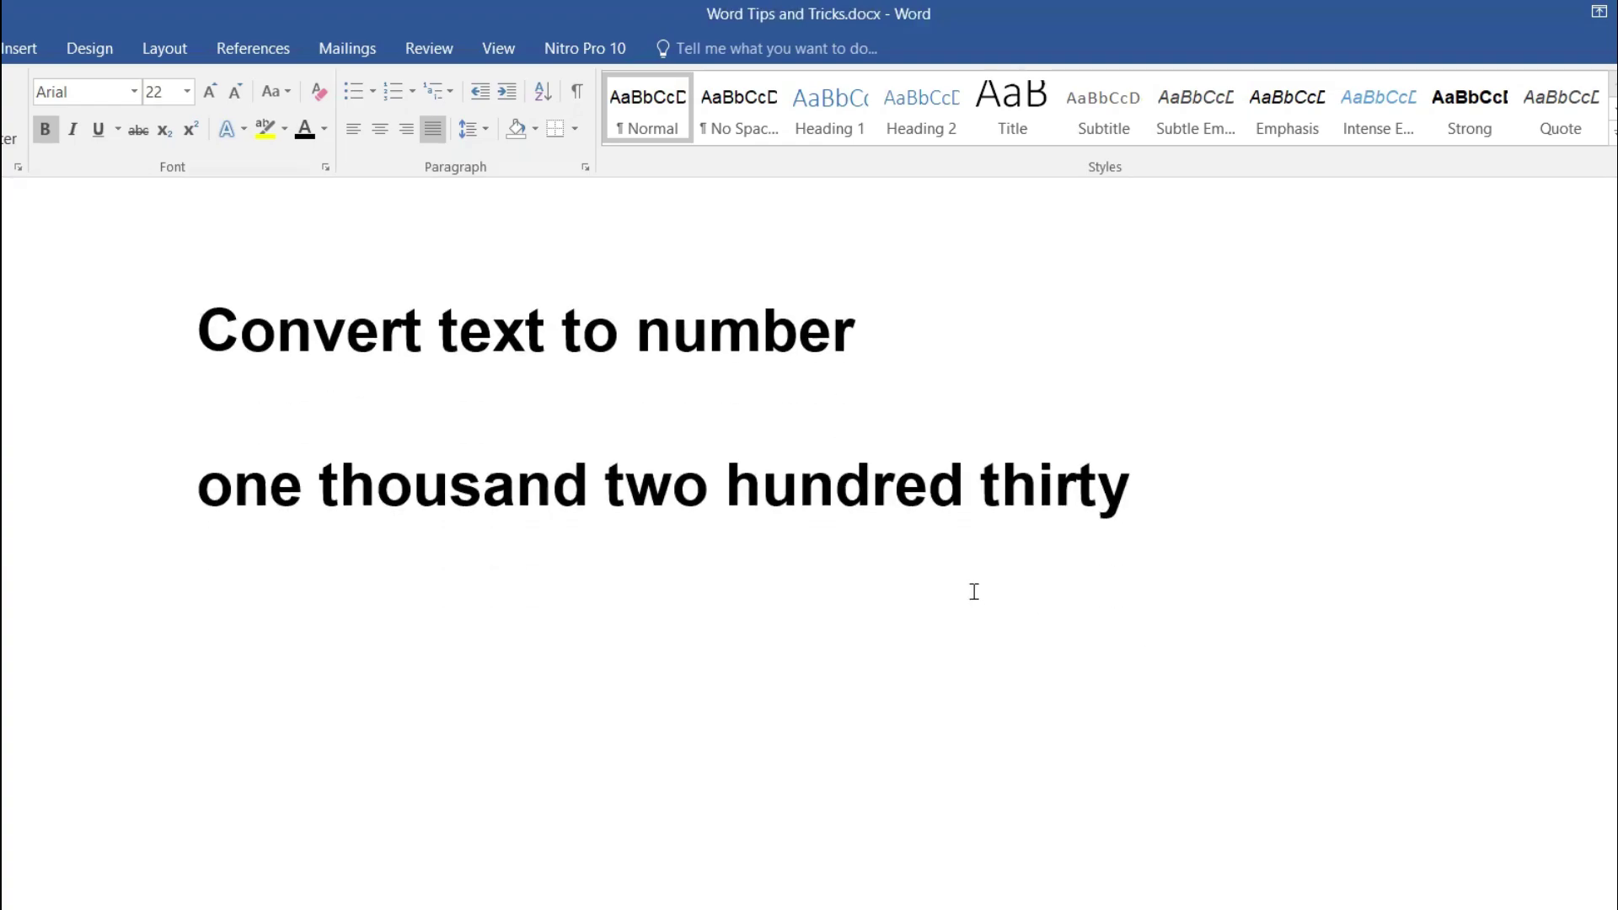
key("ctrl+F9")
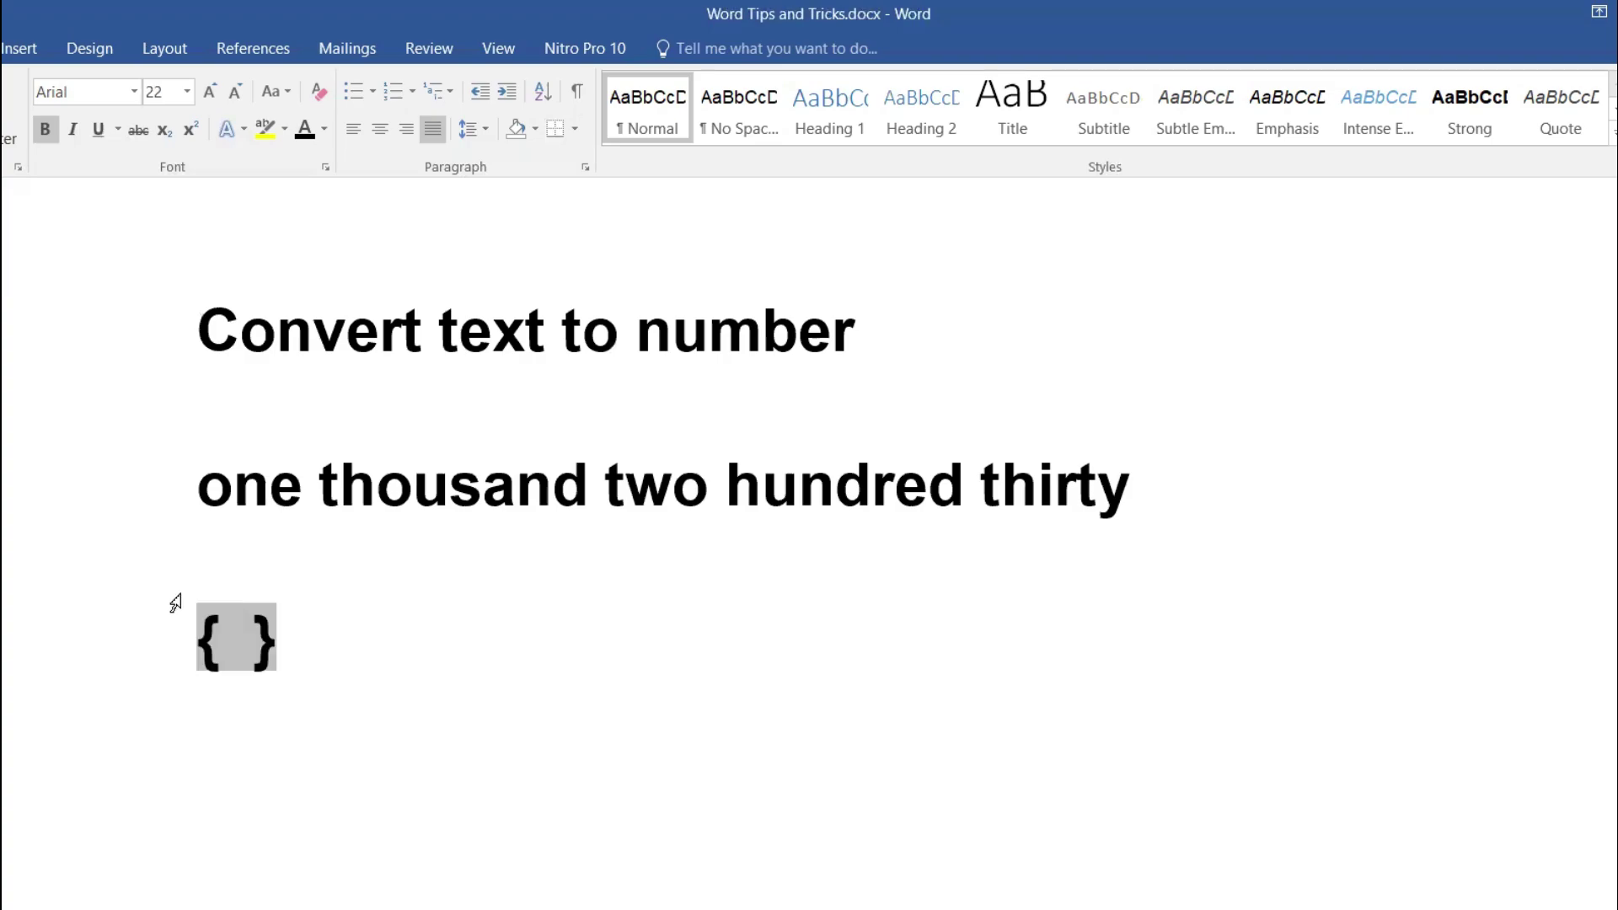
left_click_drag(187, 596, 296, 650)
left_click(256, 646)
left_click(181, 636)
left_click(187, 91)
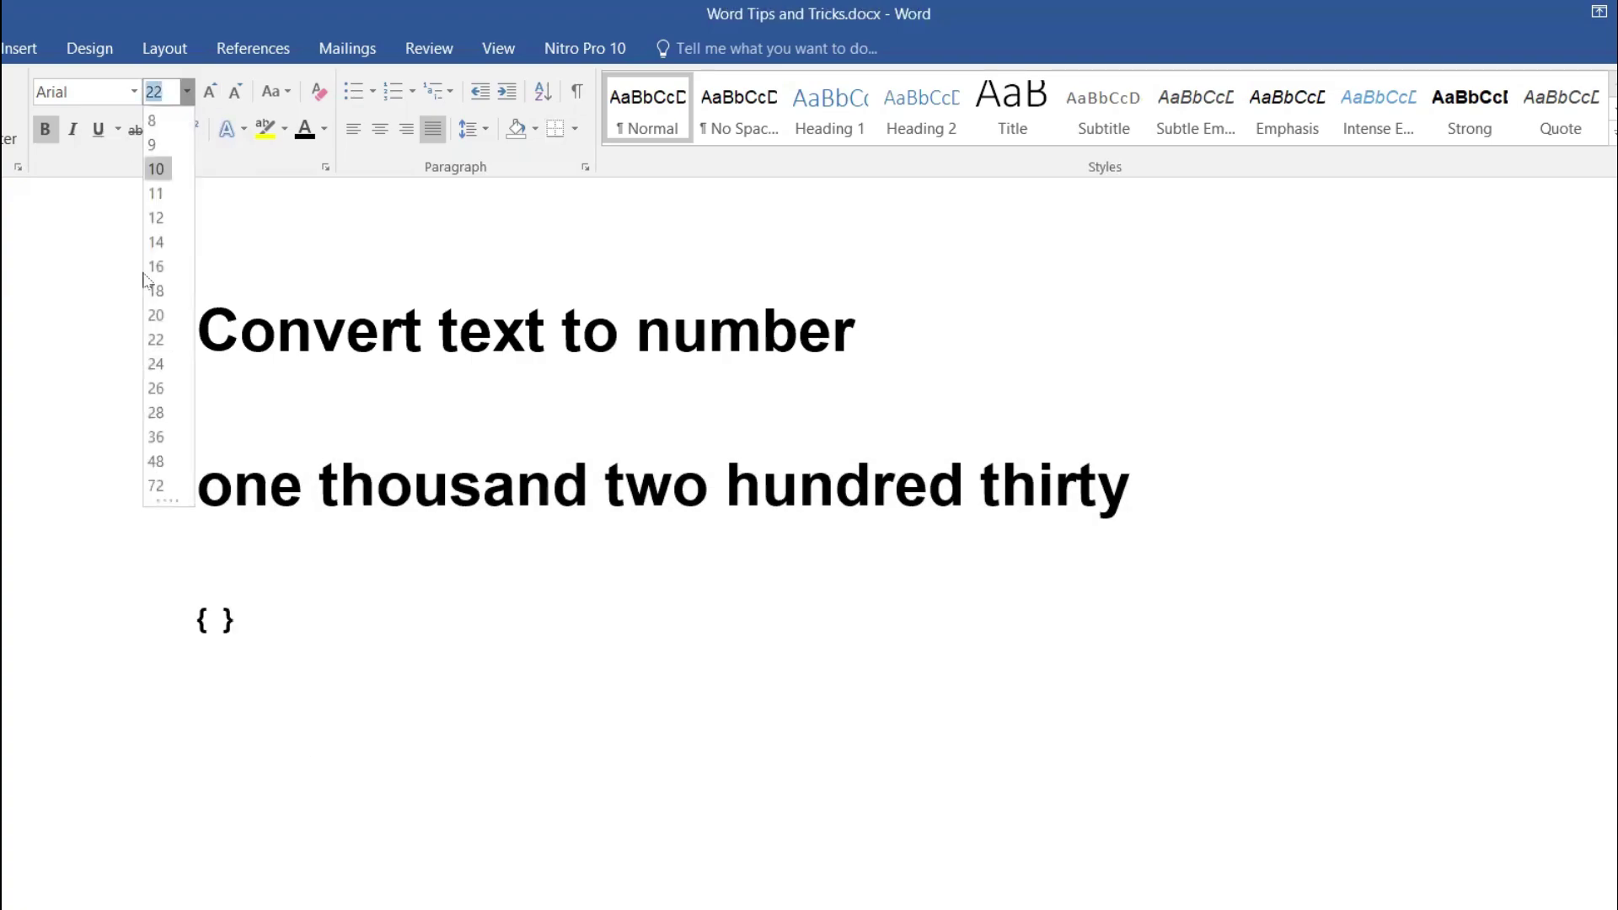
left_click(156, 485)
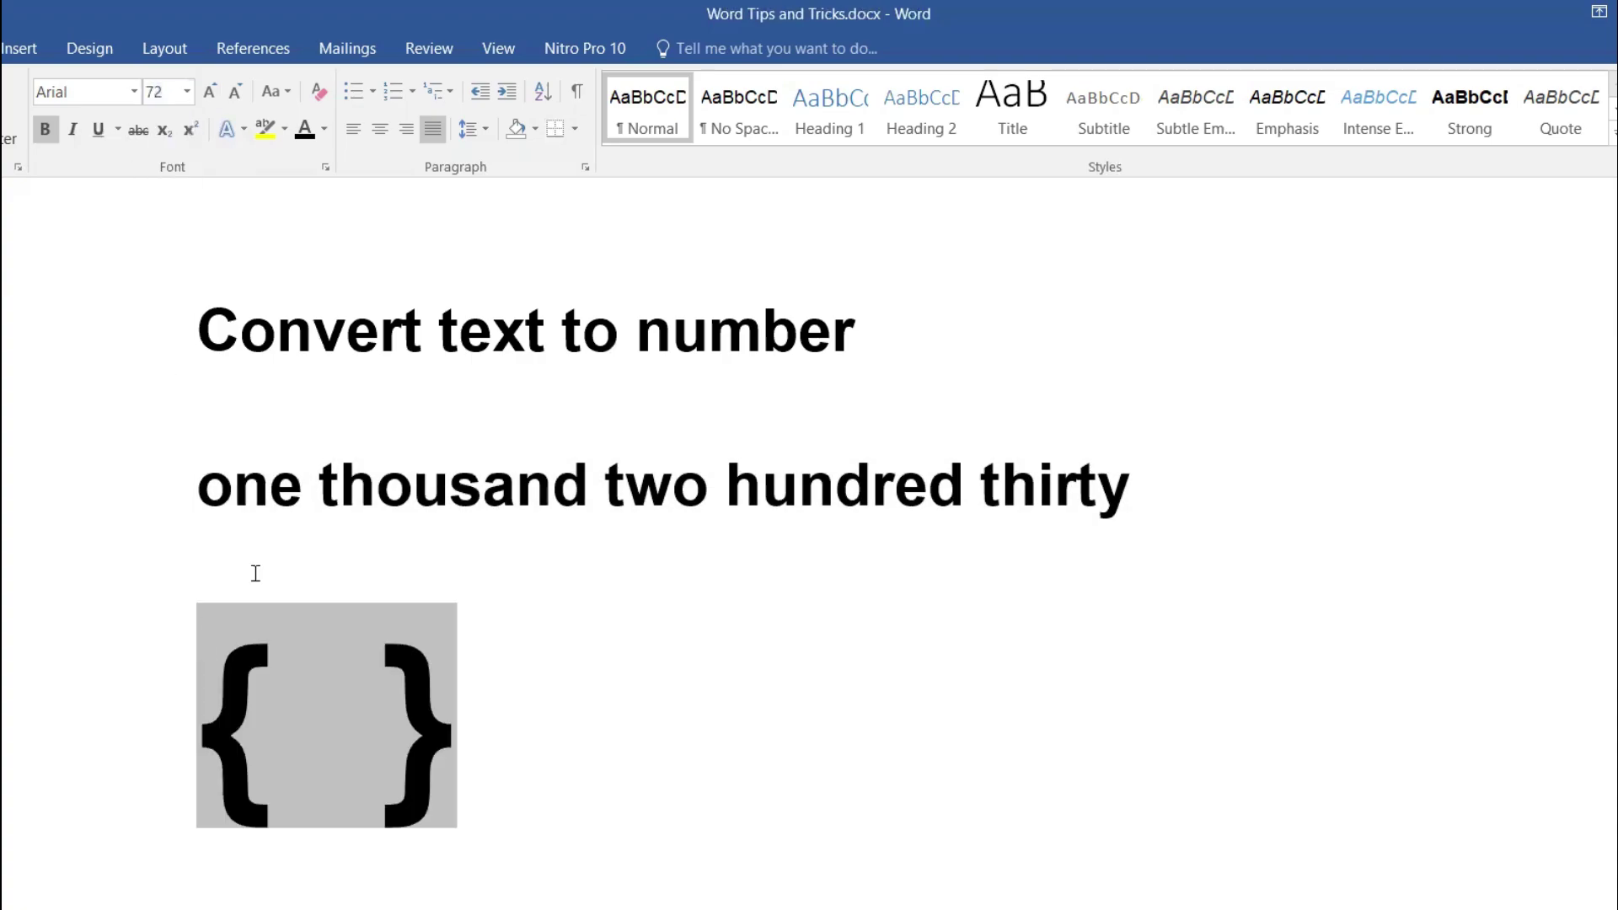
Step: Fill the field with =1234\*cardtext and update it to show the number in words
left_click(292, 683)
type("=")
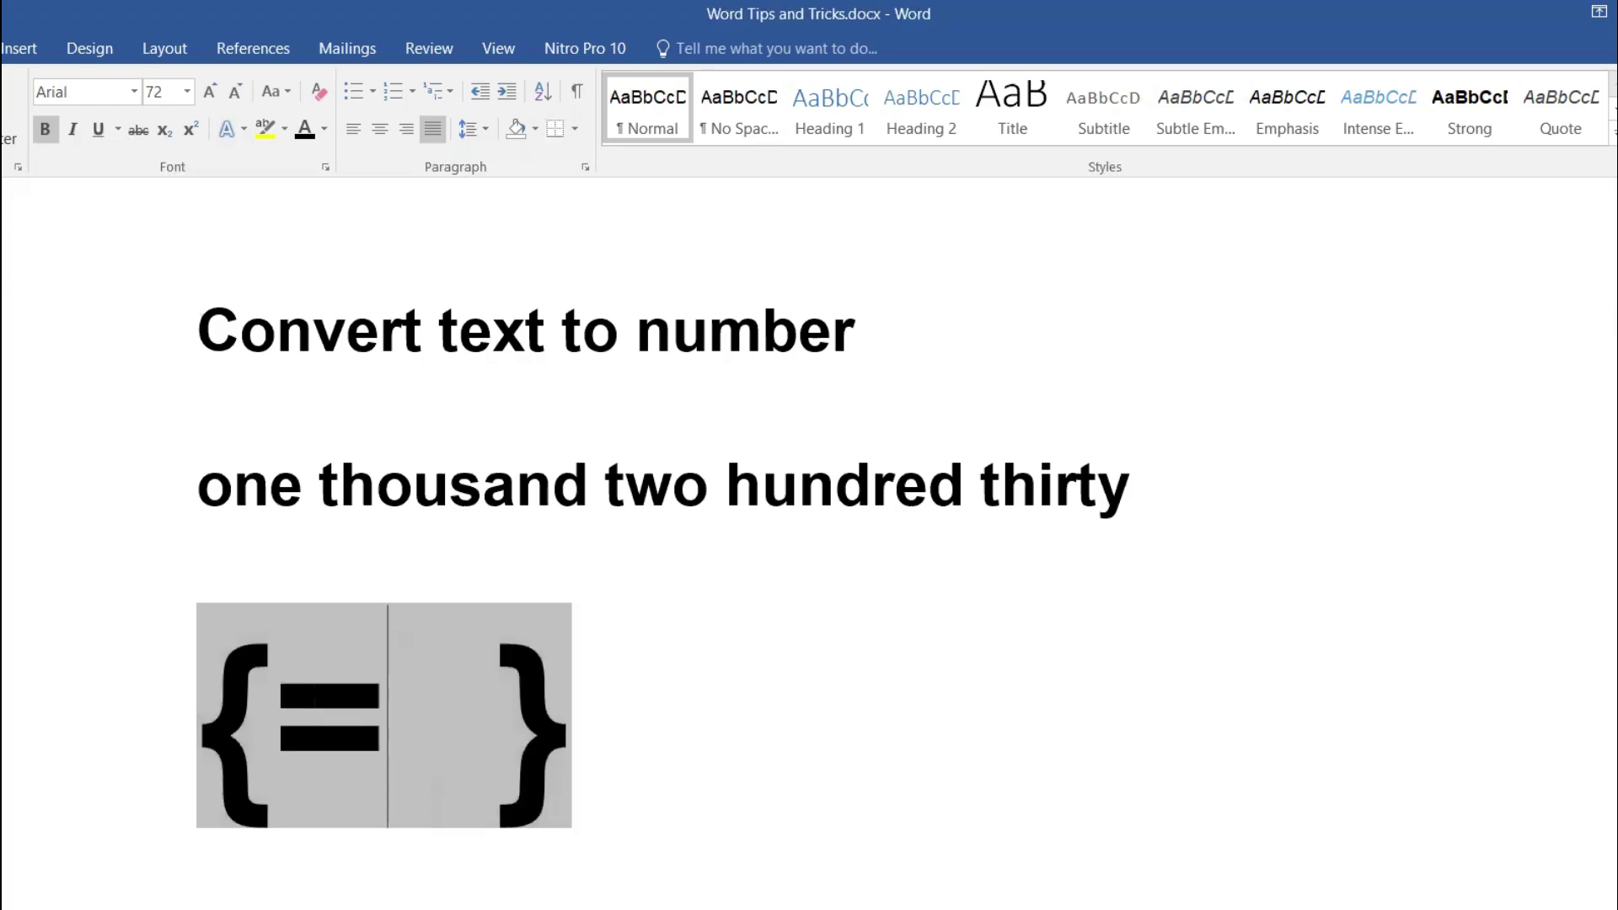
type("100")
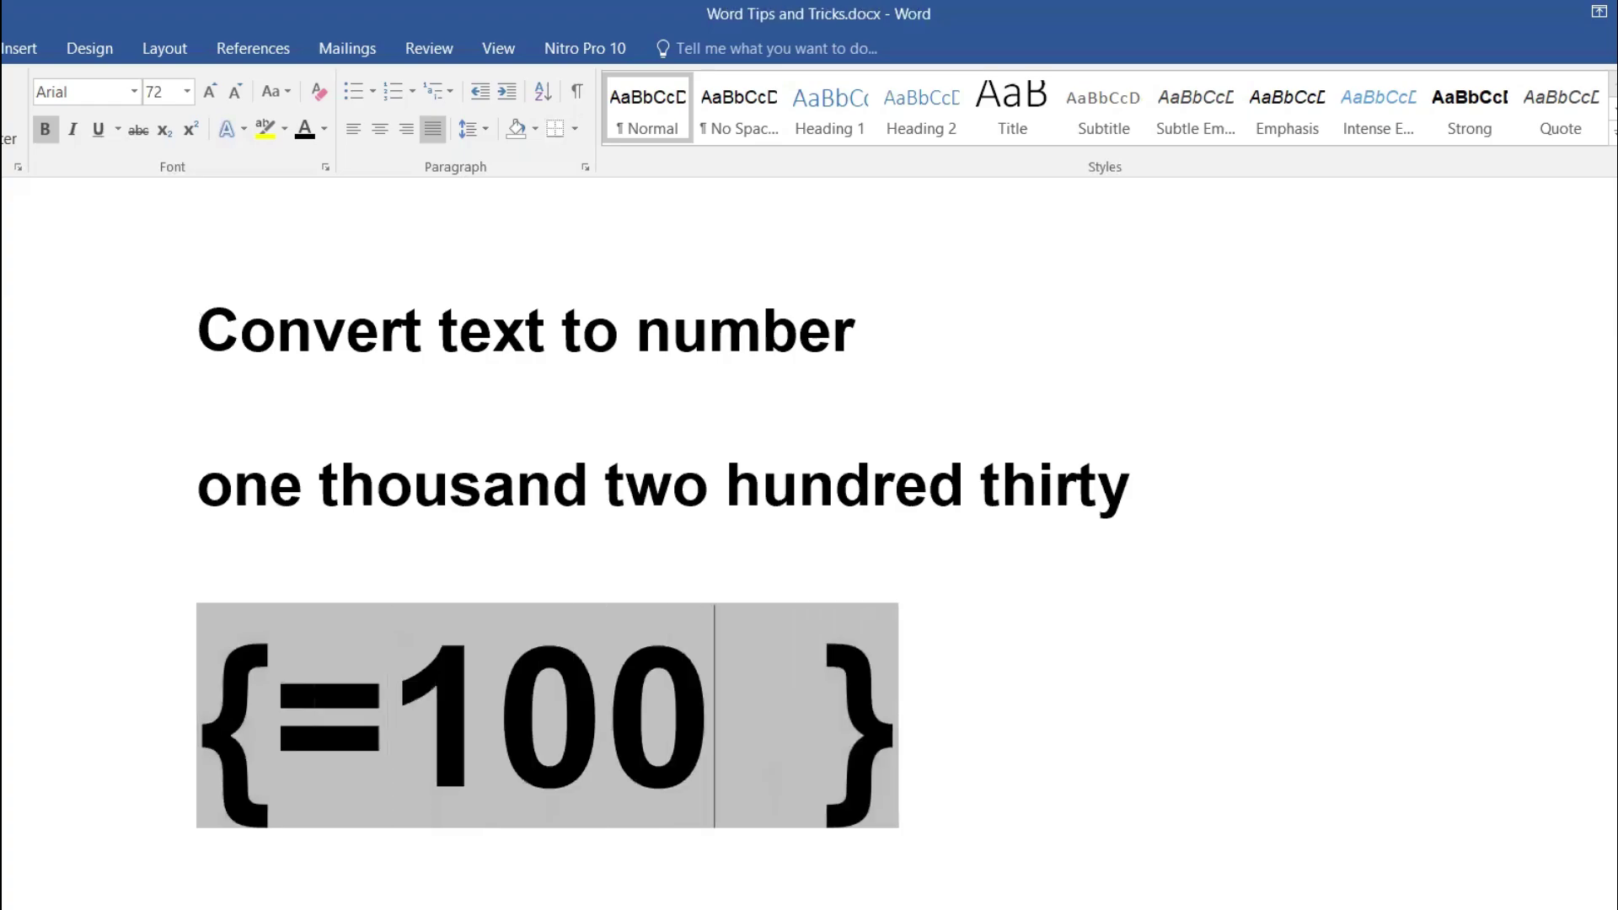
type("0")
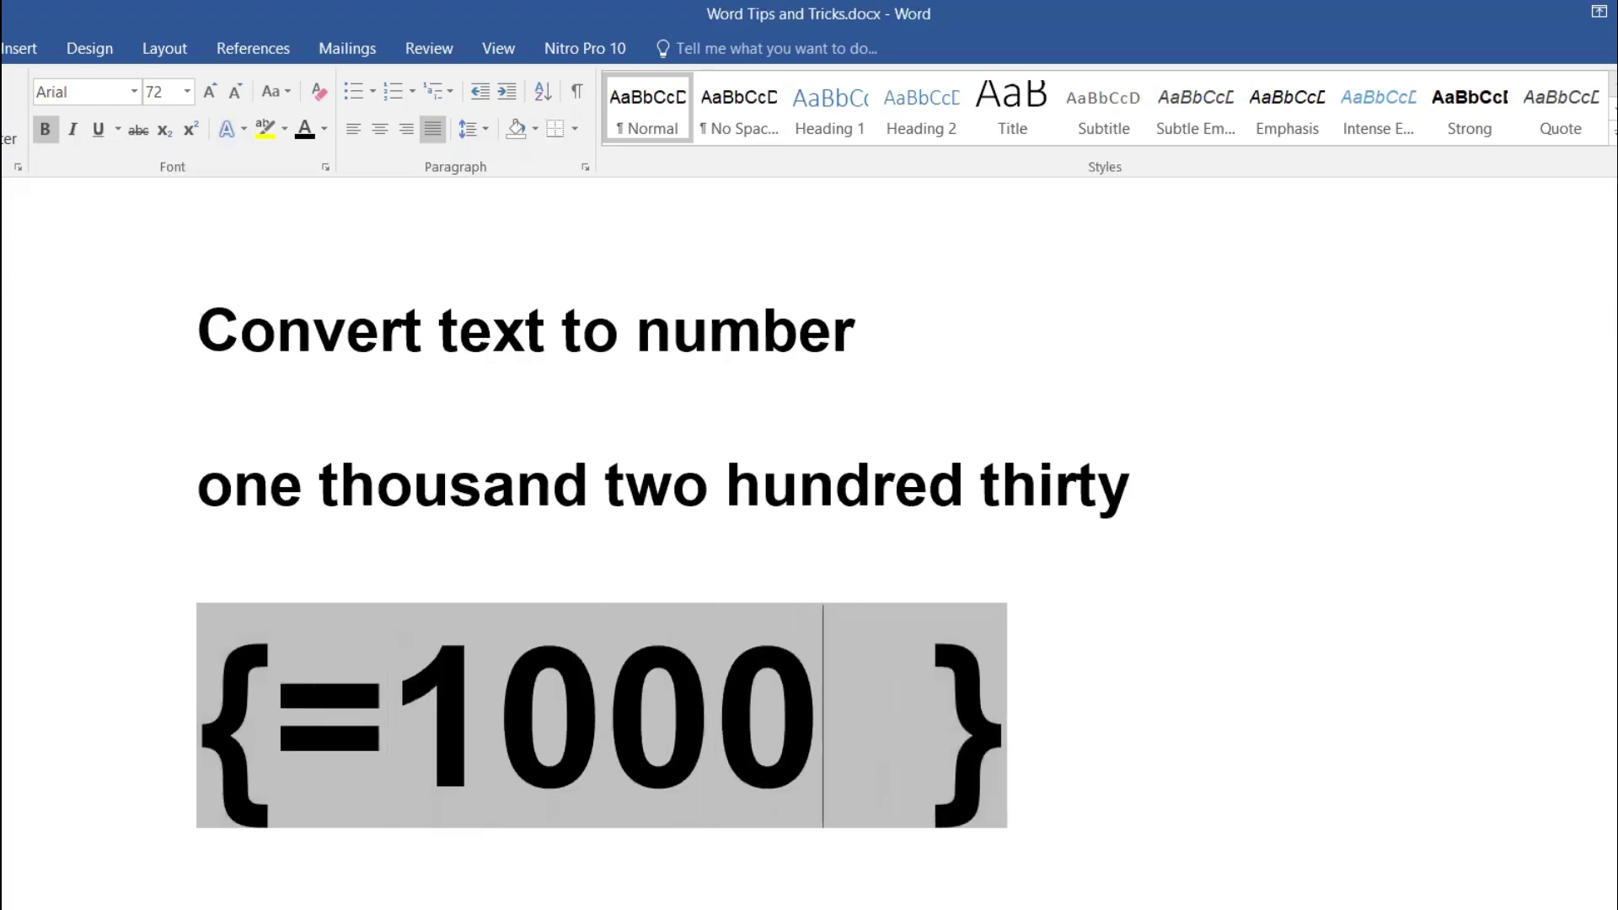
key("BackSpace")
key("BackSpace")
key("BackSpace")
type("234")
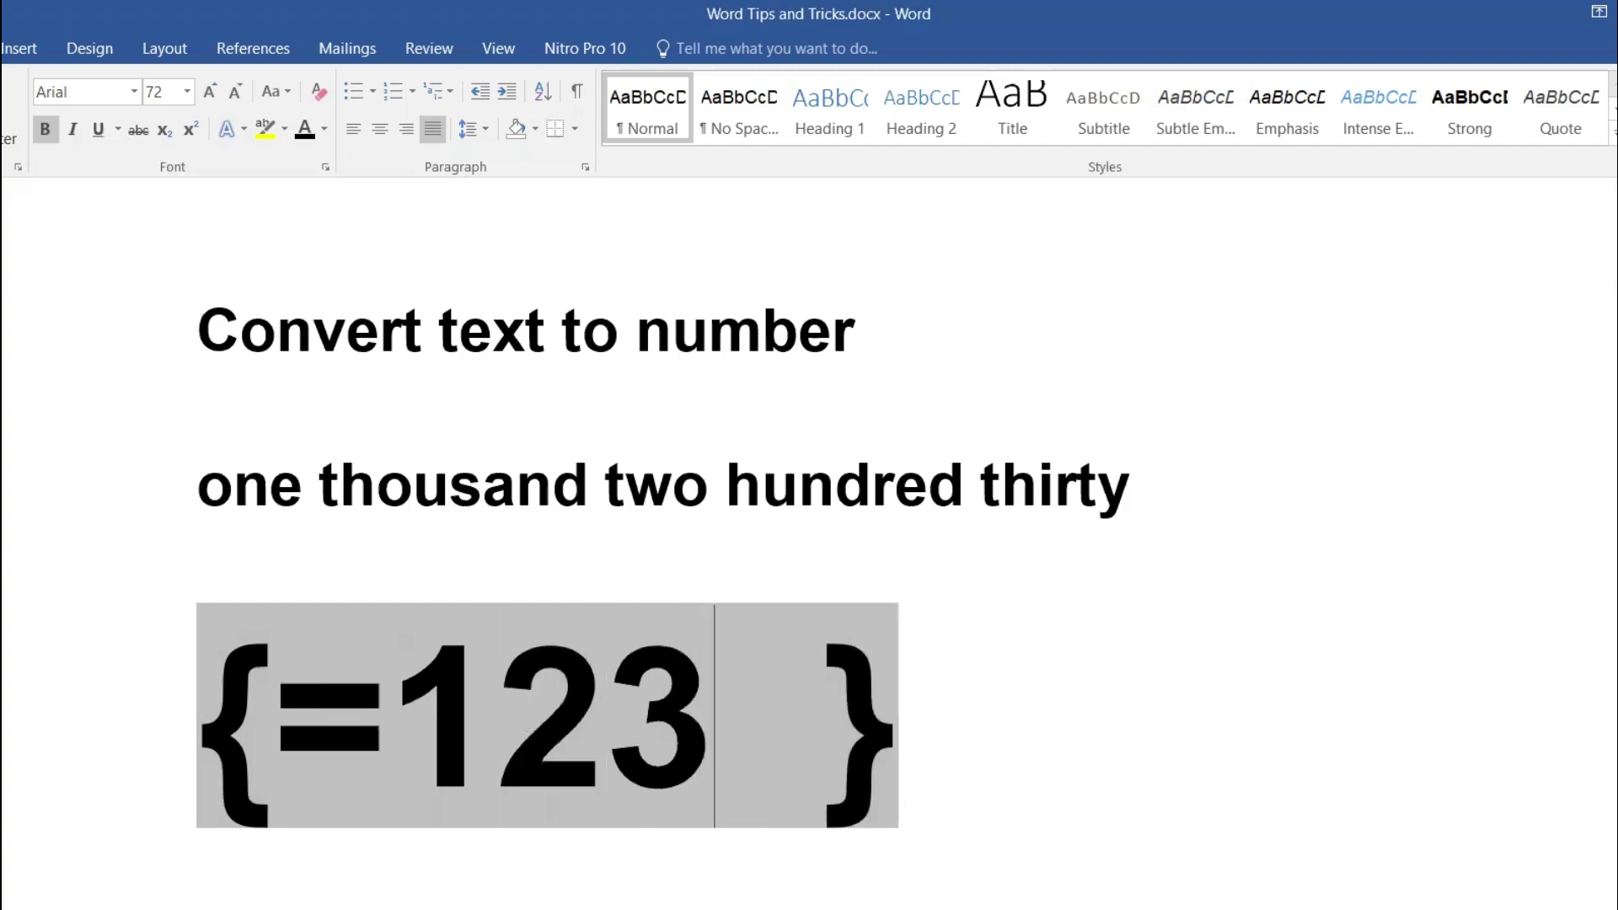
key("Right")
key("Right")
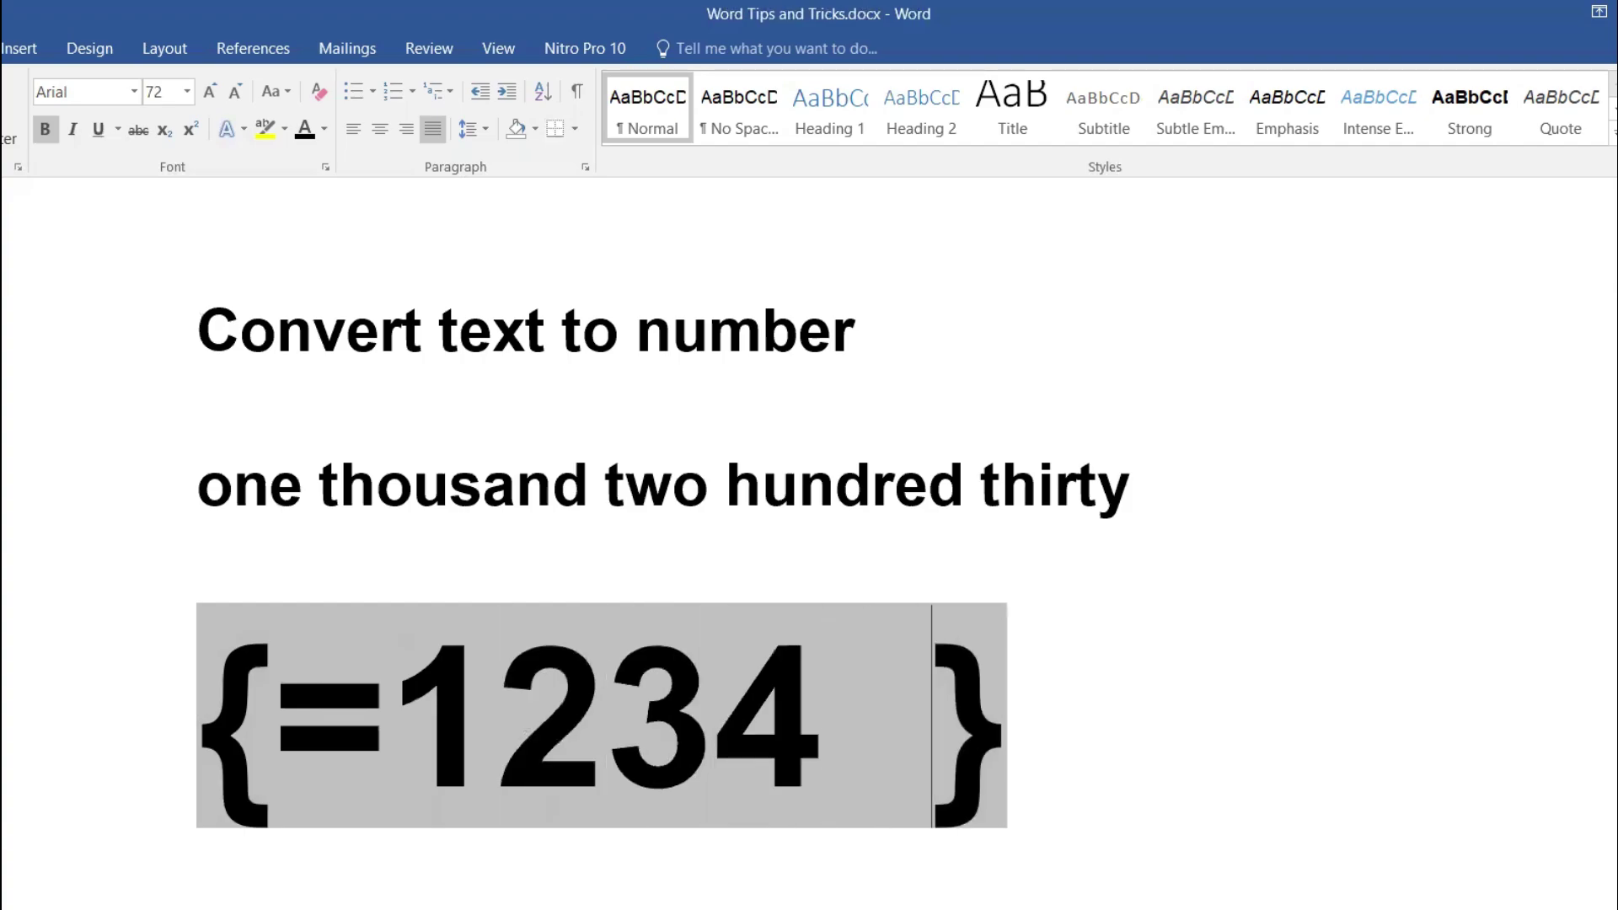
key("BackSpace")
key("BackSpace")
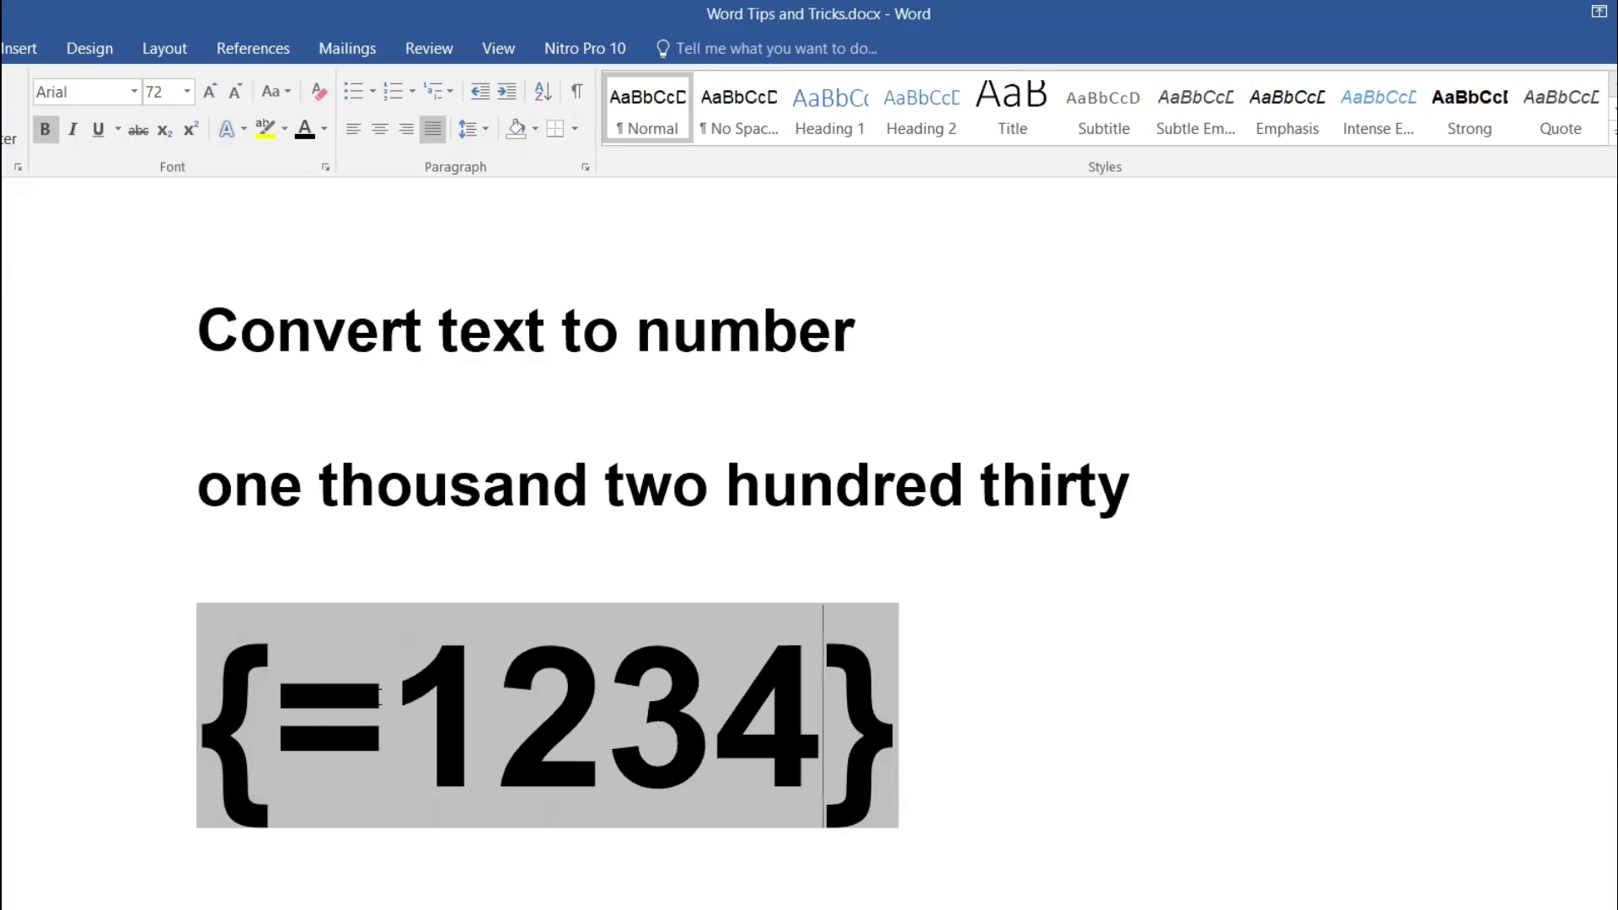
type("\\")
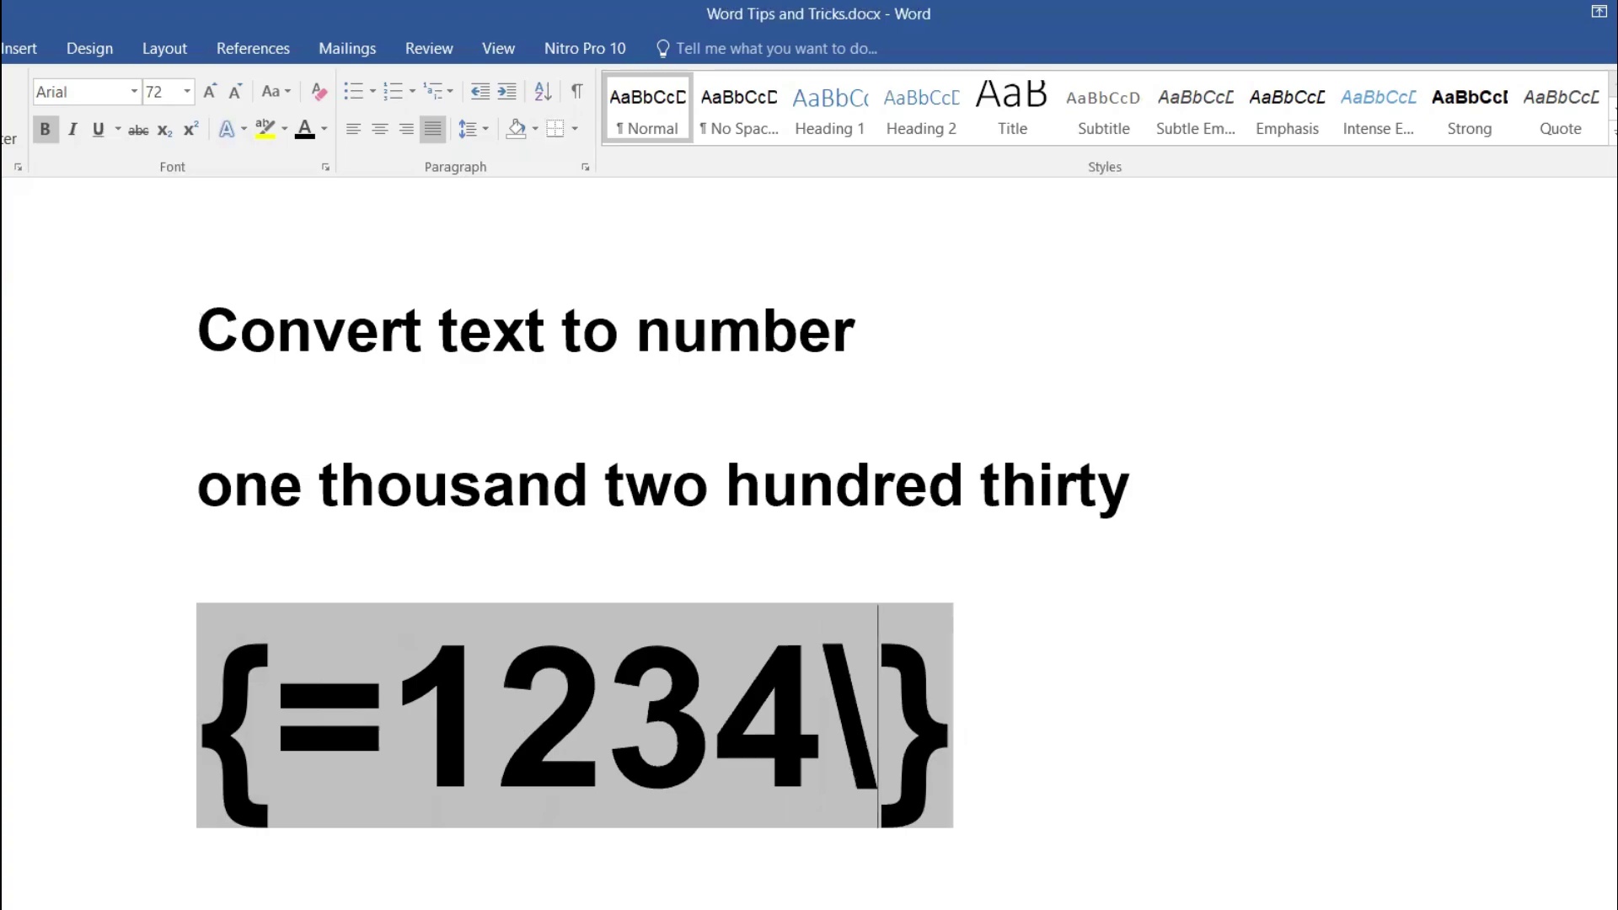
type("*cardtext")
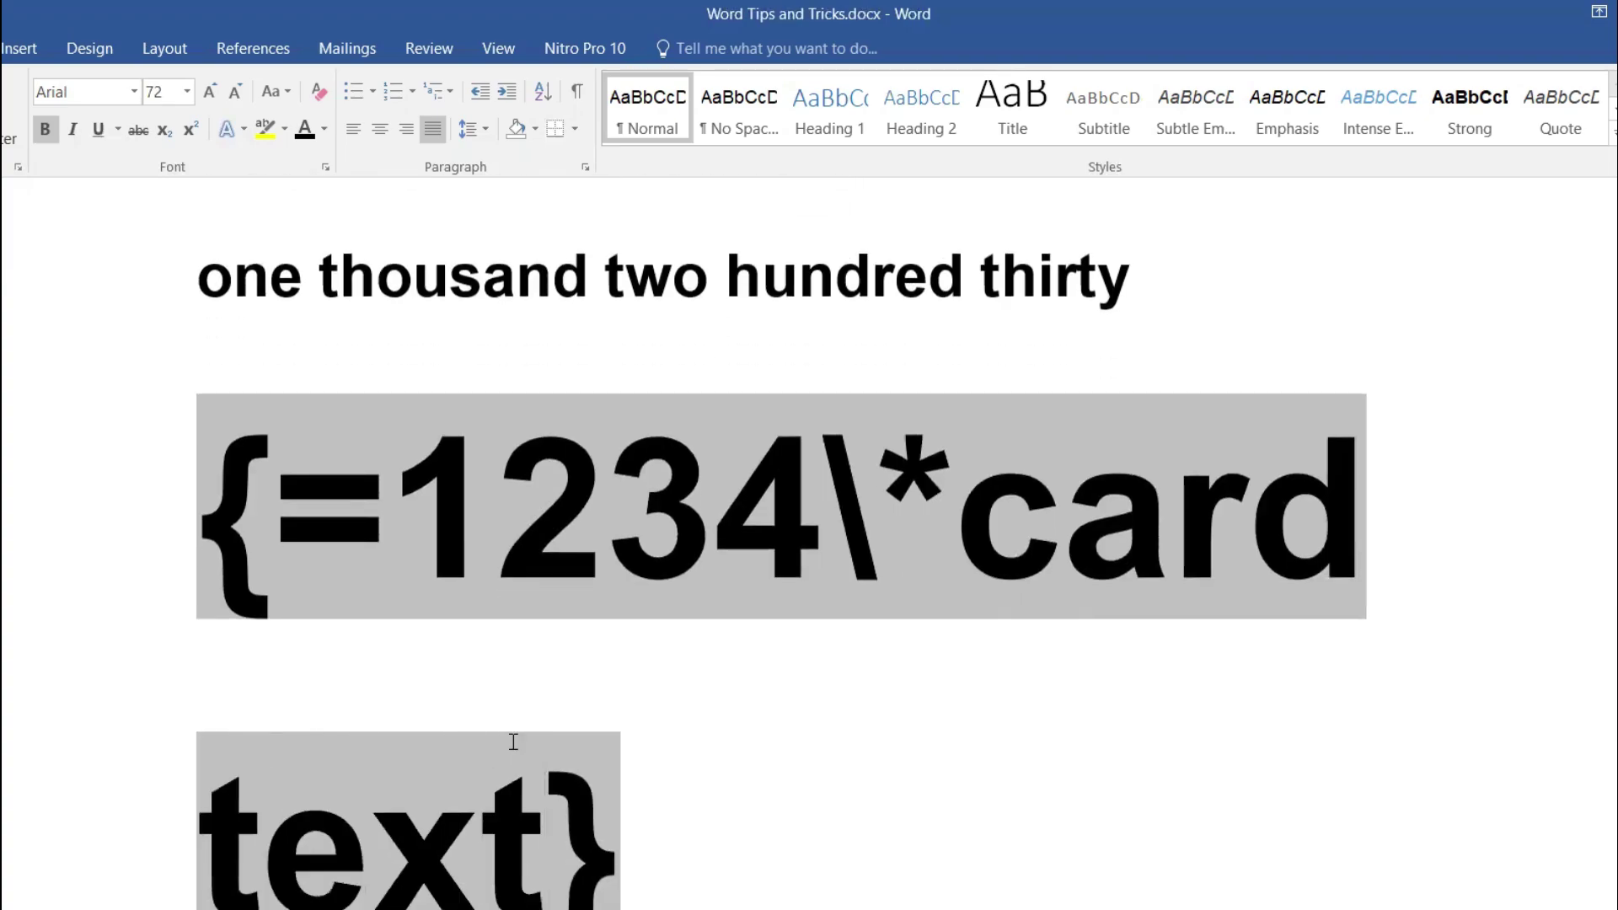
right_click(537, 807)
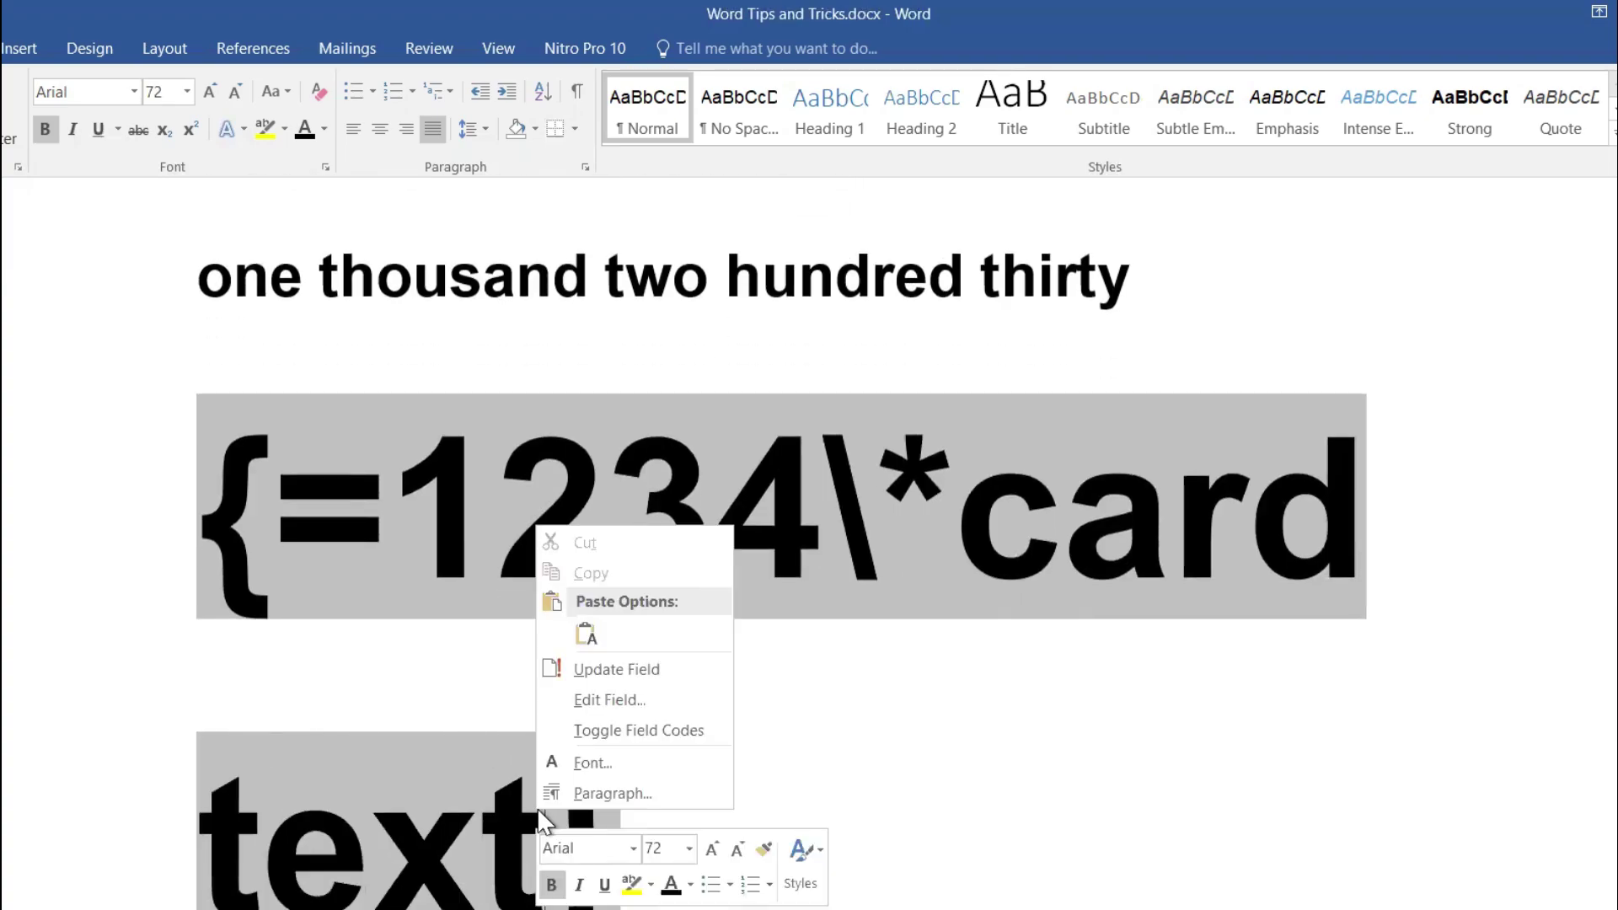
left_click(624, 670)
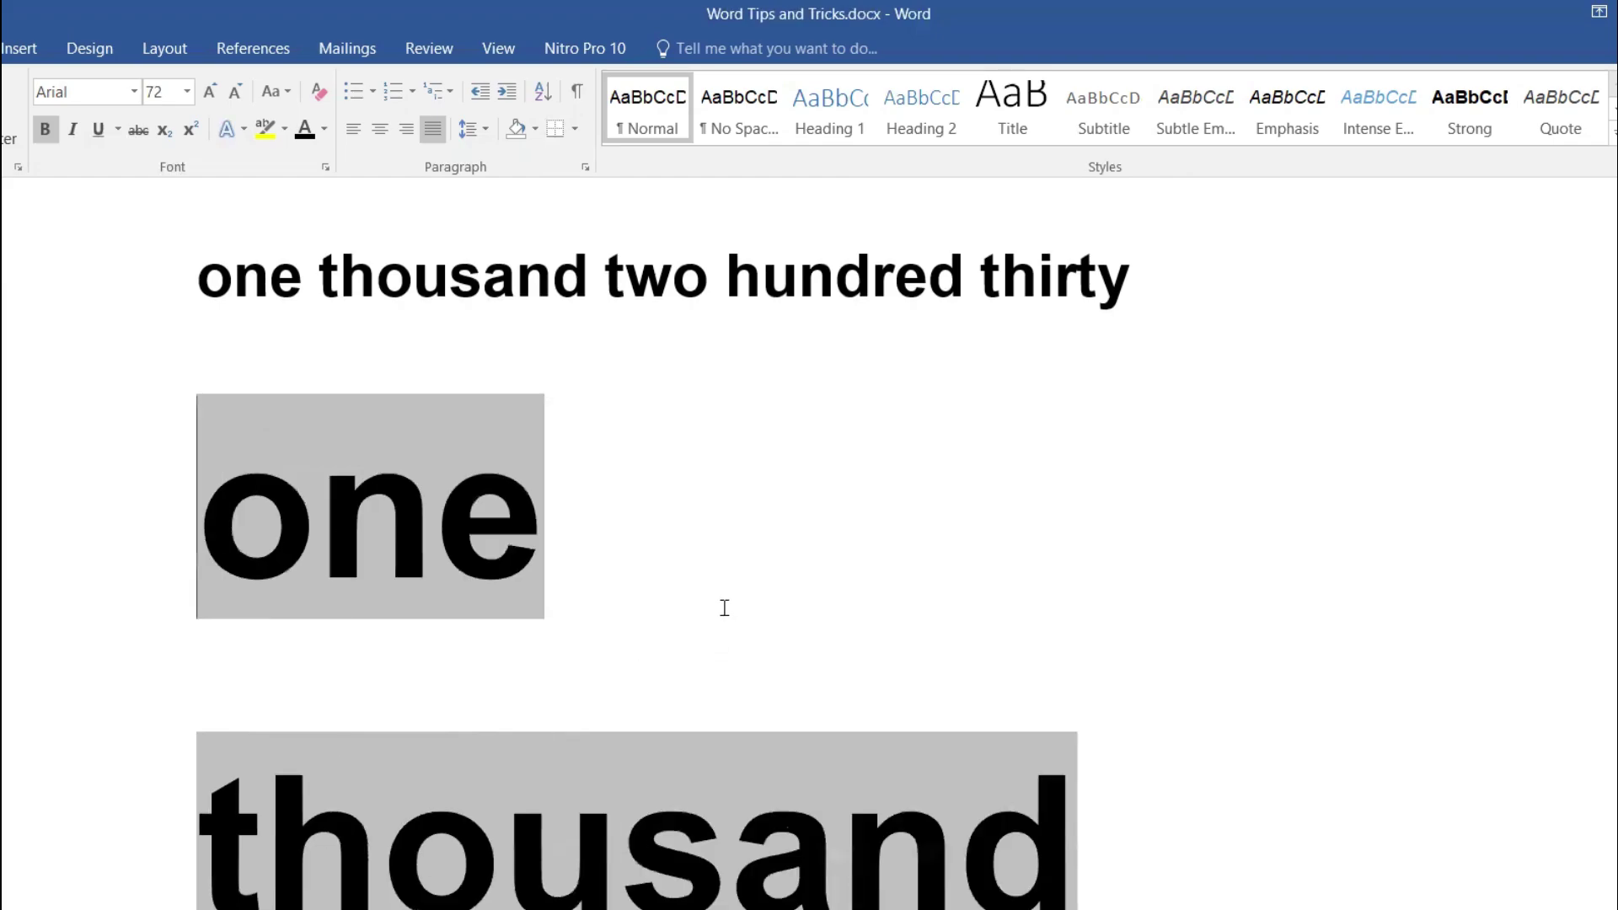
Step: Shrink 'one thousand two hundred thirty-four' to 36 pt and return to the document's top
key("shift+Right")
key("shift+Right")
key("shift+Right")
key("shift+Right")
key("shift+Right")
key("shift+Right")
key("shift+Right")
key("shift+Right")
key("shift+Right")
key("shift+Right")
key("shift+Right")
key("shift+Right")
key("shift+Right")
key("shift+Right")
key("shift+Right")
key("shift+Right")
key("shift+Right")
key("shift+Right")
key("shift+Right")
key("shift+Right")
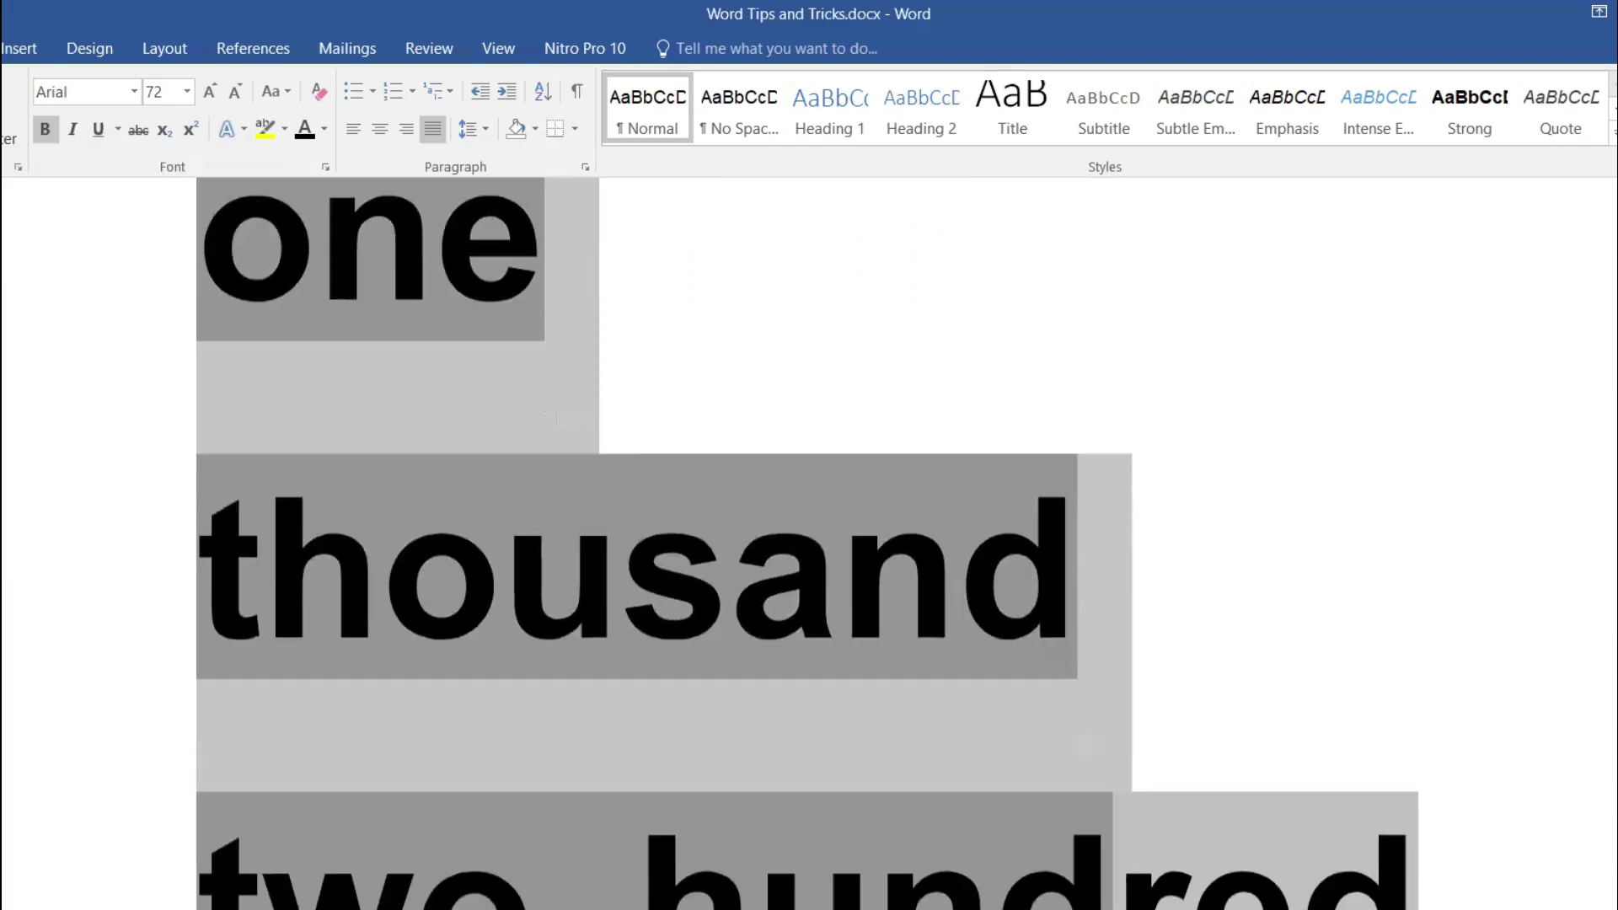
scroll(1058, 899, "down", 3)
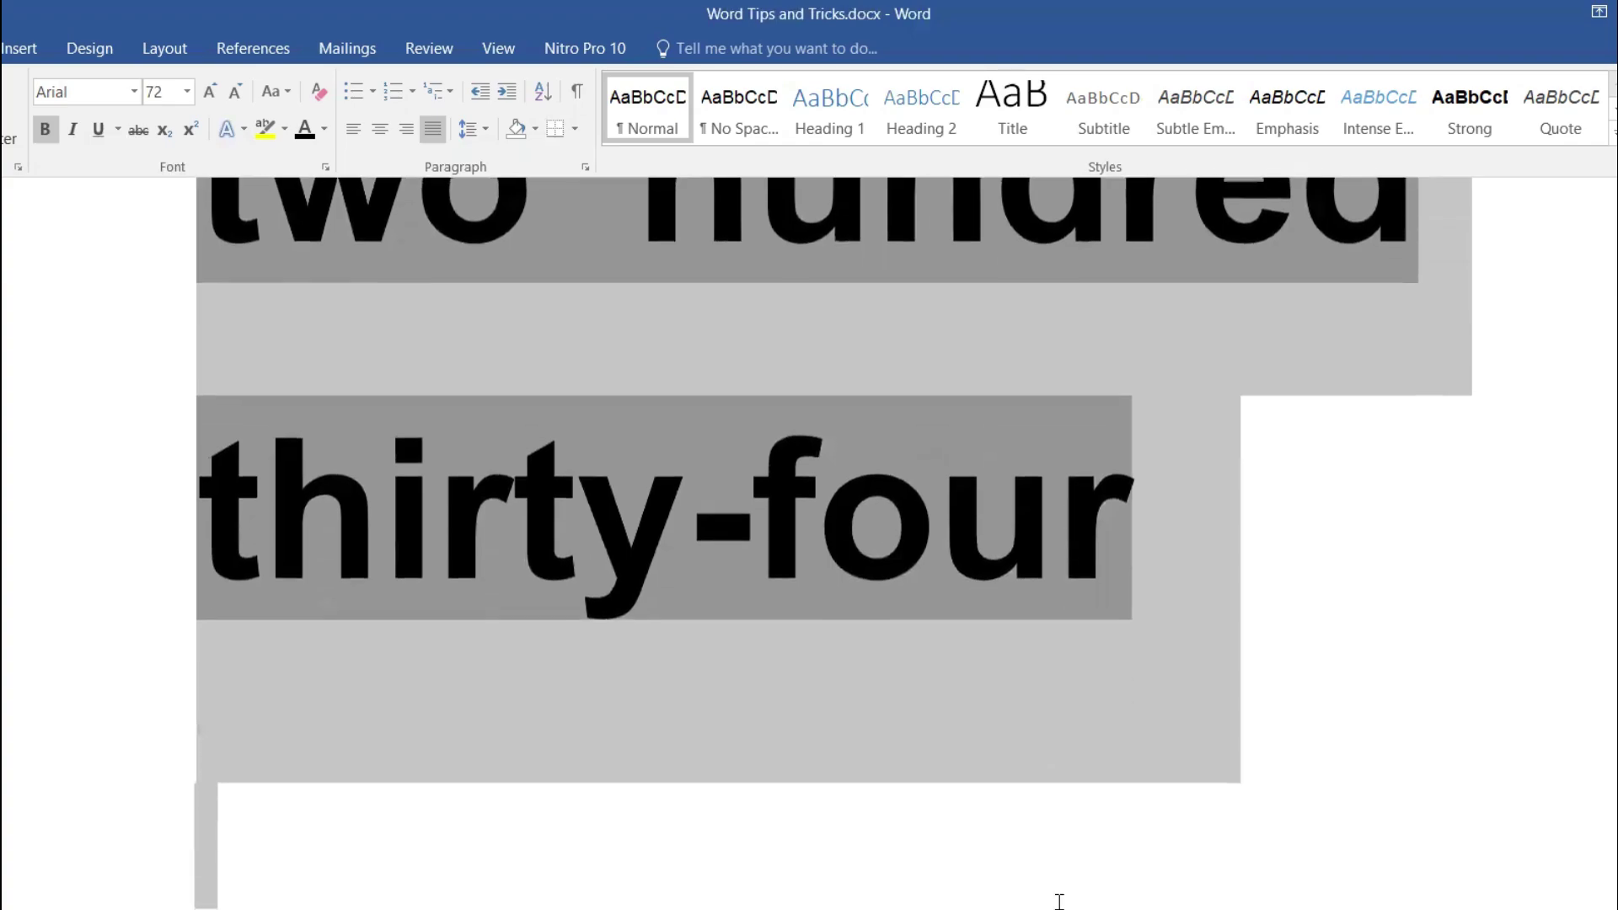
left_click(224, 91)
left_click(226, 91)
scroll(542, 524, "up", 5)
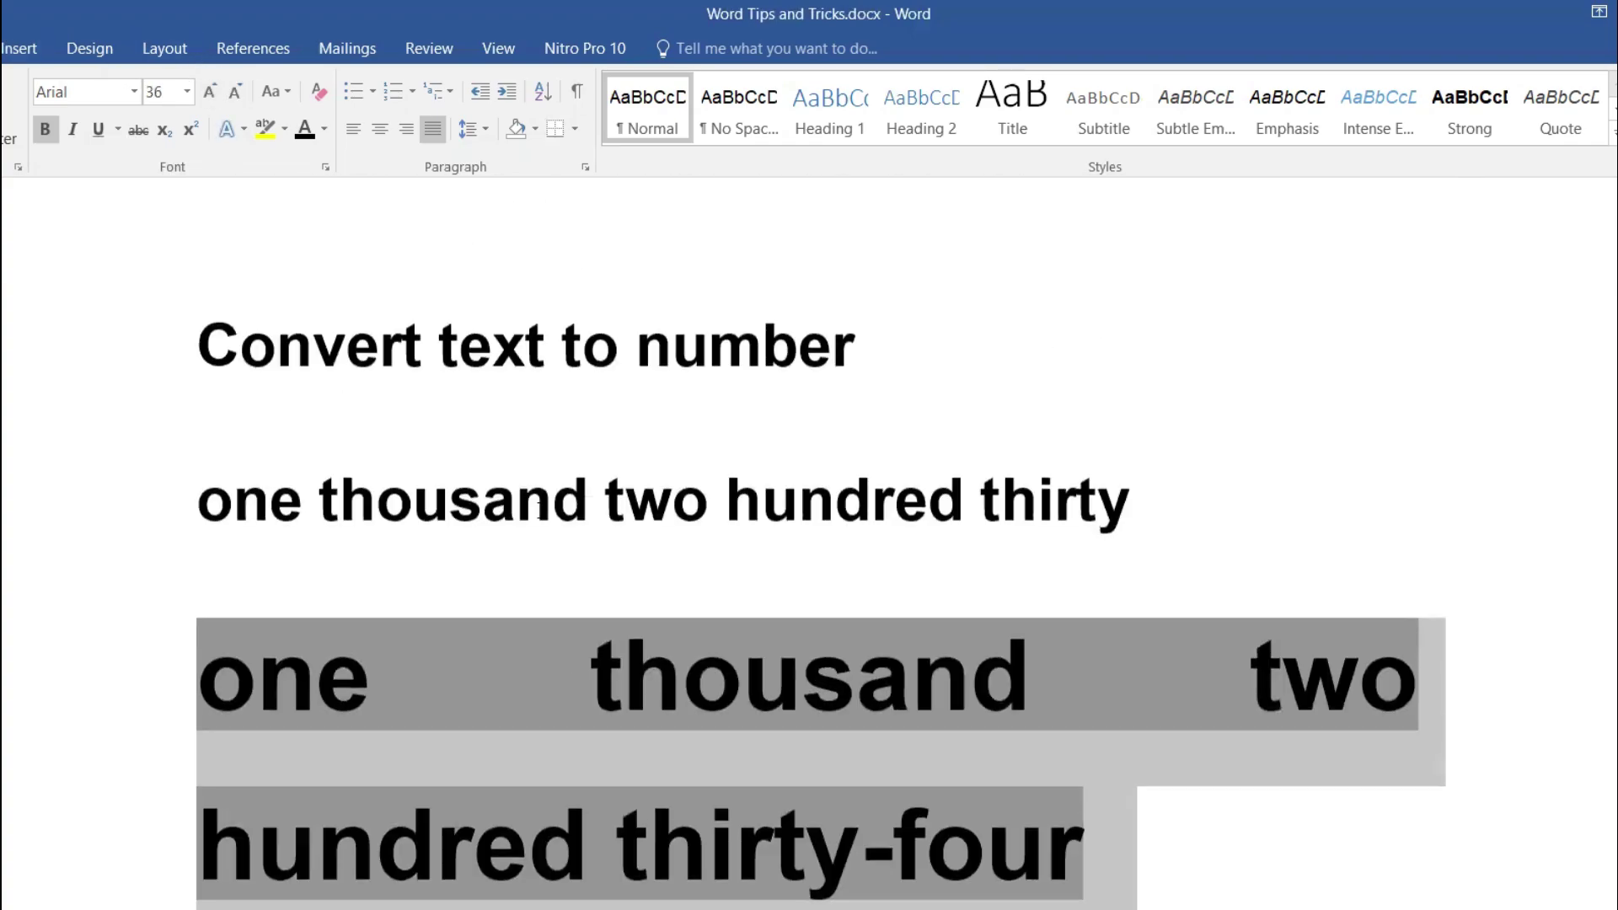
scroll(542, 524, "down", 2)
scroll(556, 505, "down", 1)
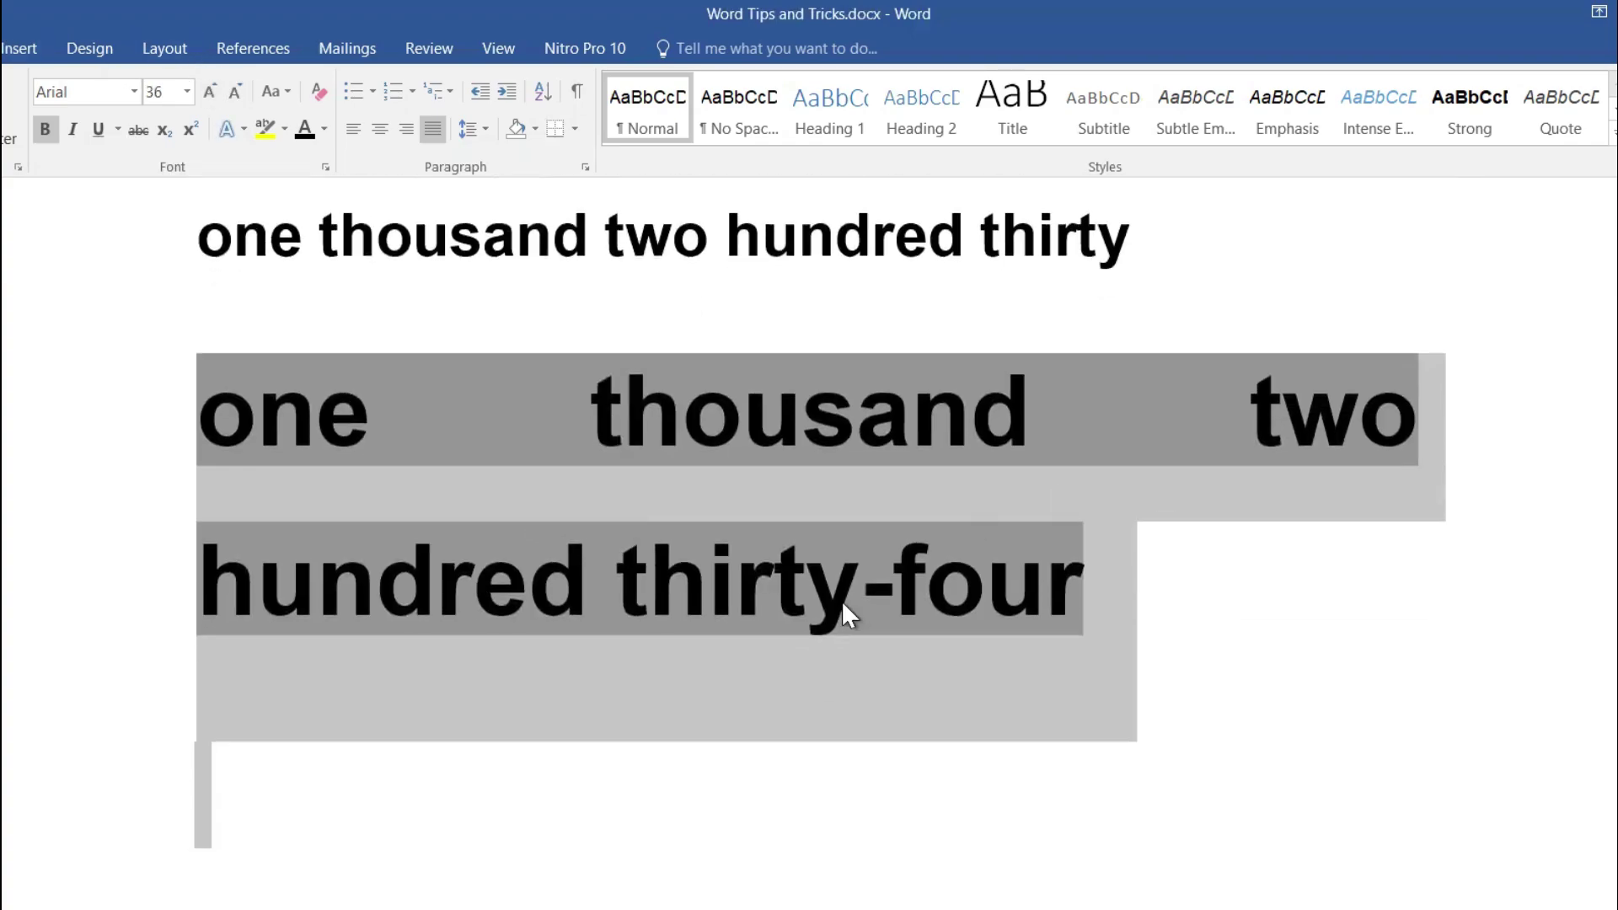
left_click(1087, 593)
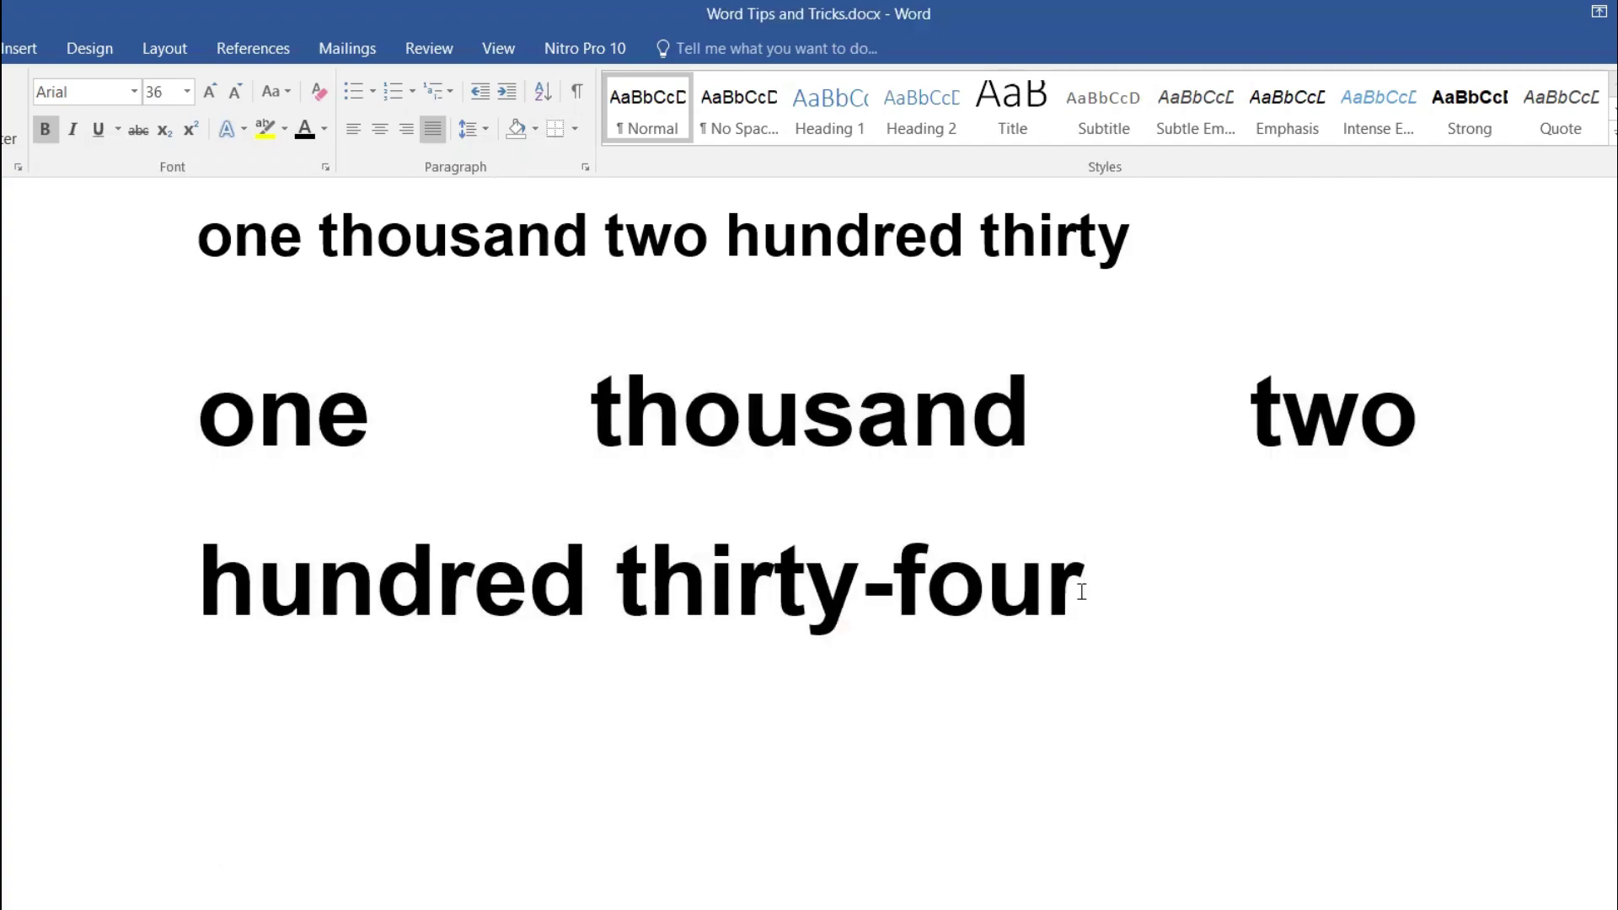
scroll(1082, 590, "up", 6)
scroll(809, 540, "up", 20)
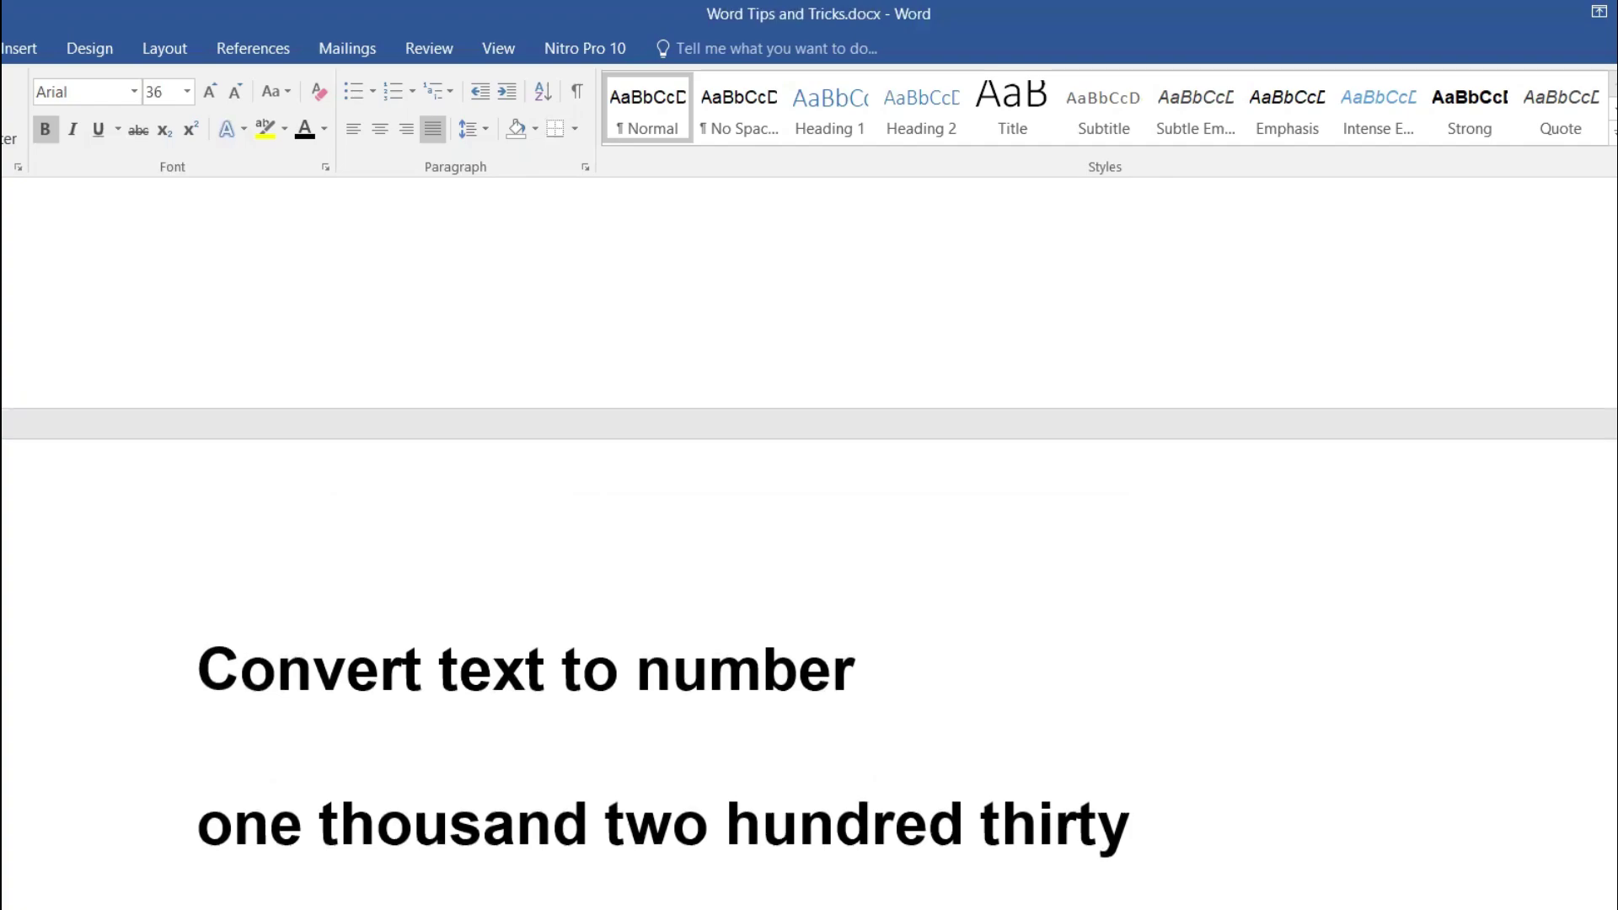
scroll(541, 678, "up", 10)
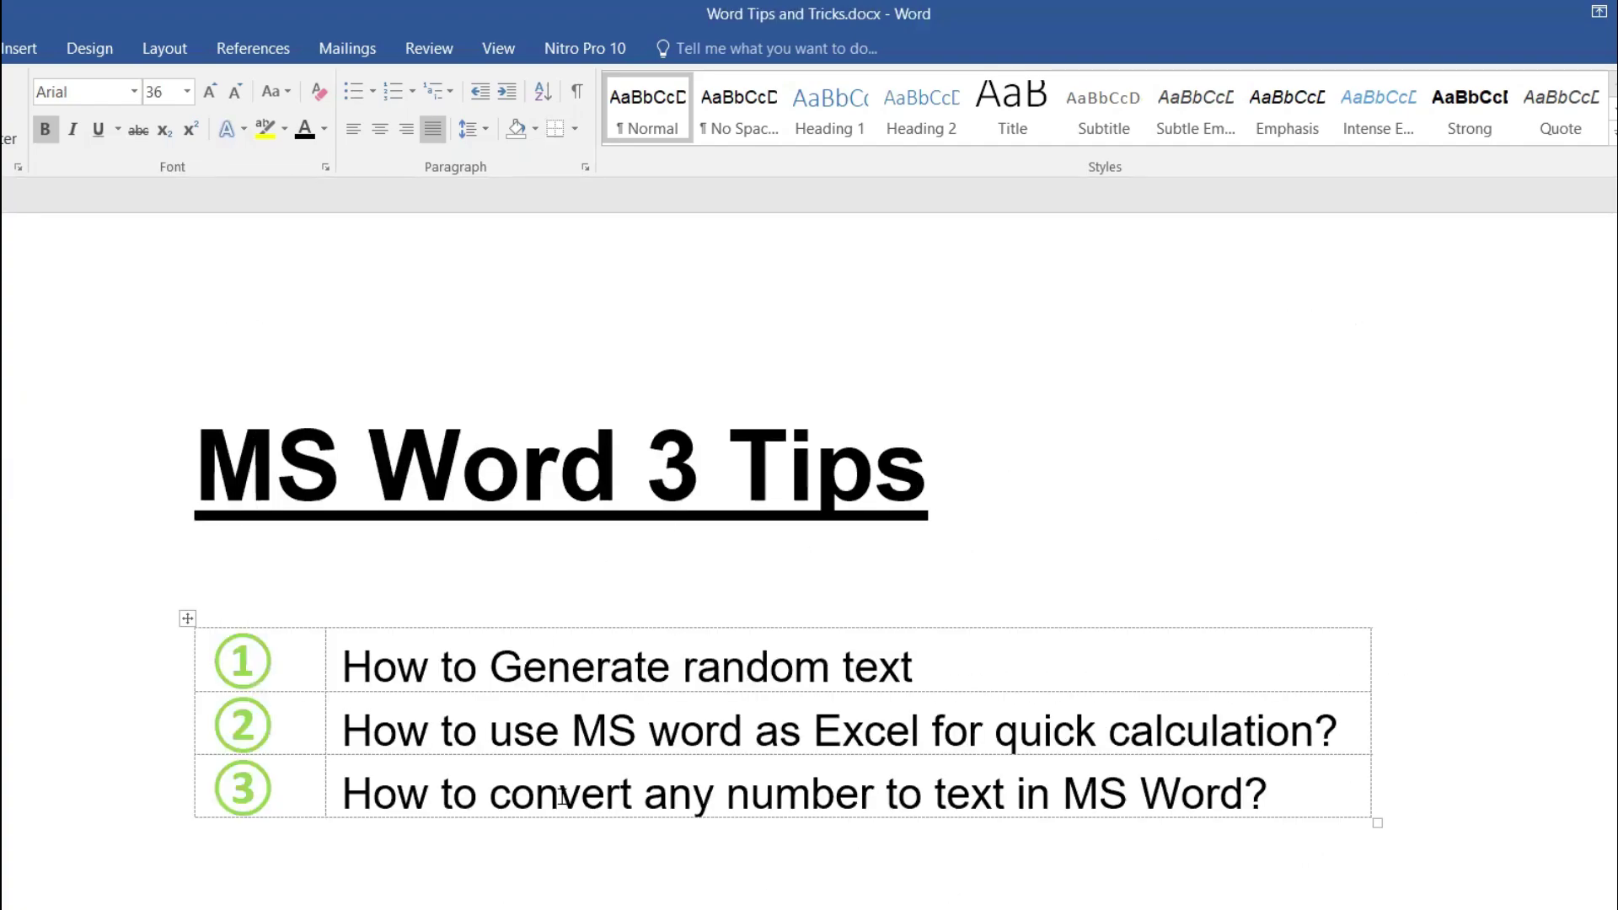
Step: Append 'rand()' to the first tip and add a 'Ctrl F9' line to the second tip
left_click(974, 674)
type("r")
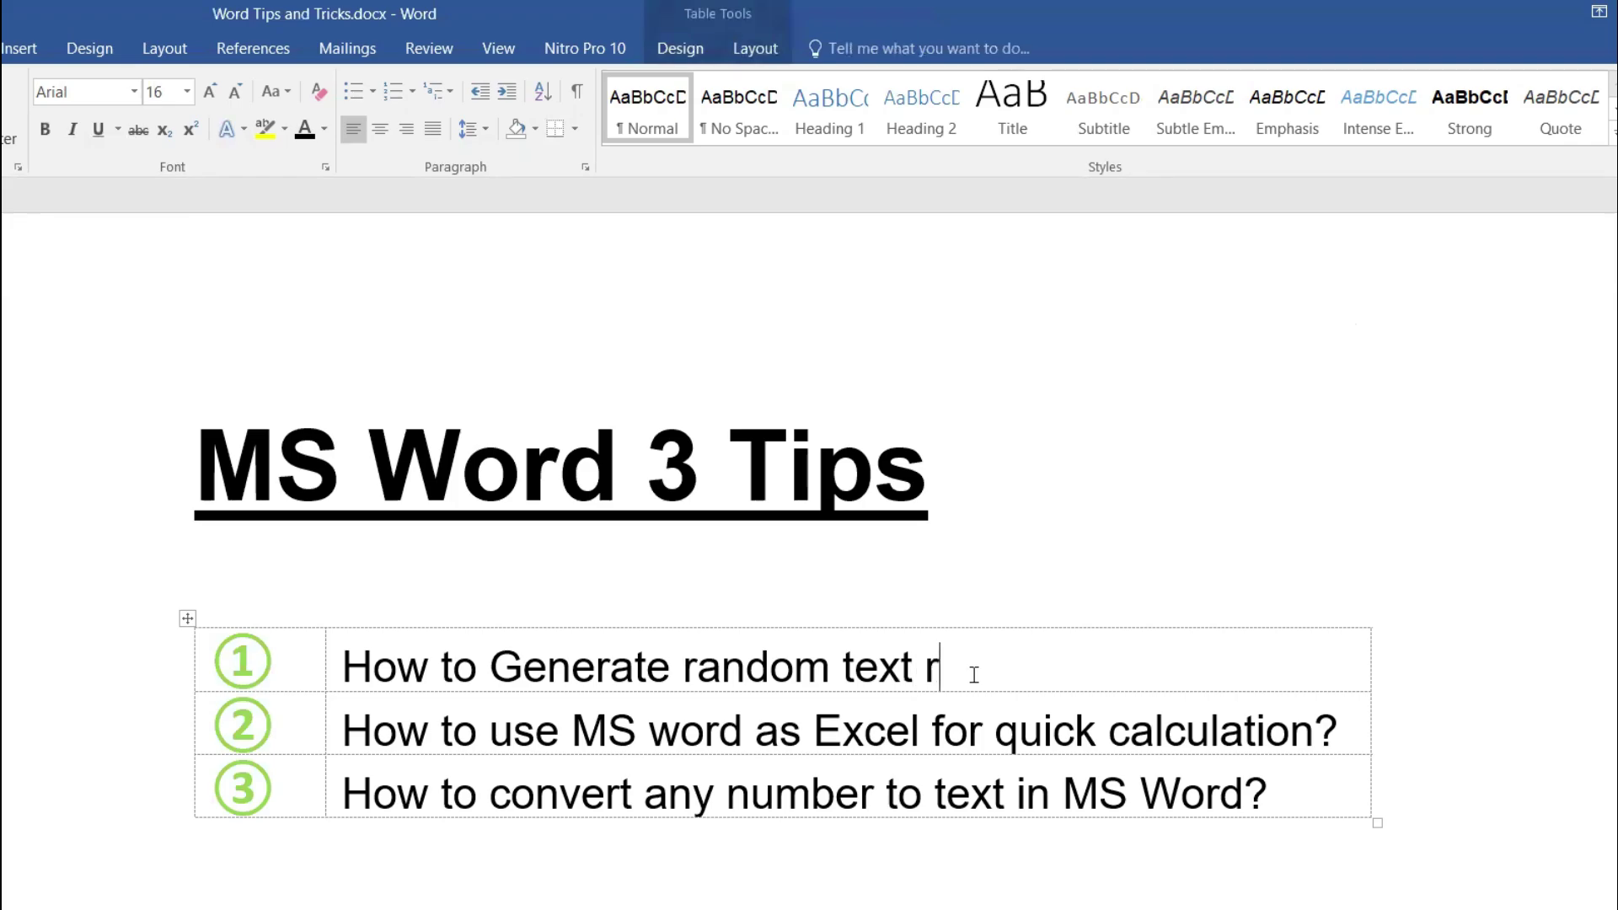
type("and()")
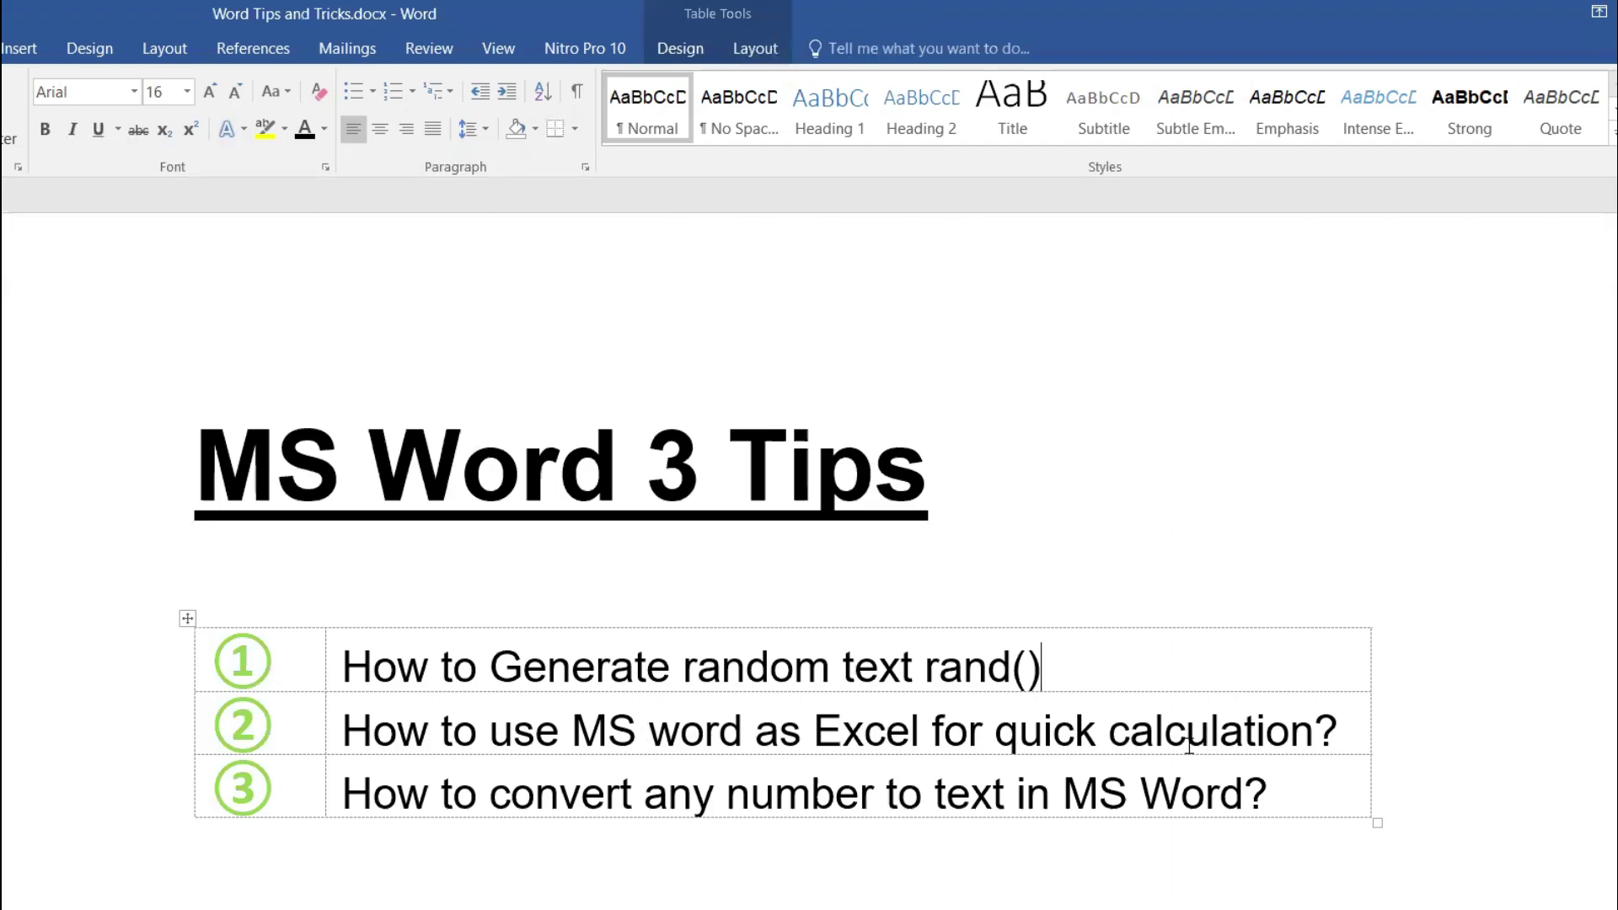
left_click(1355, 732)
key("Return")
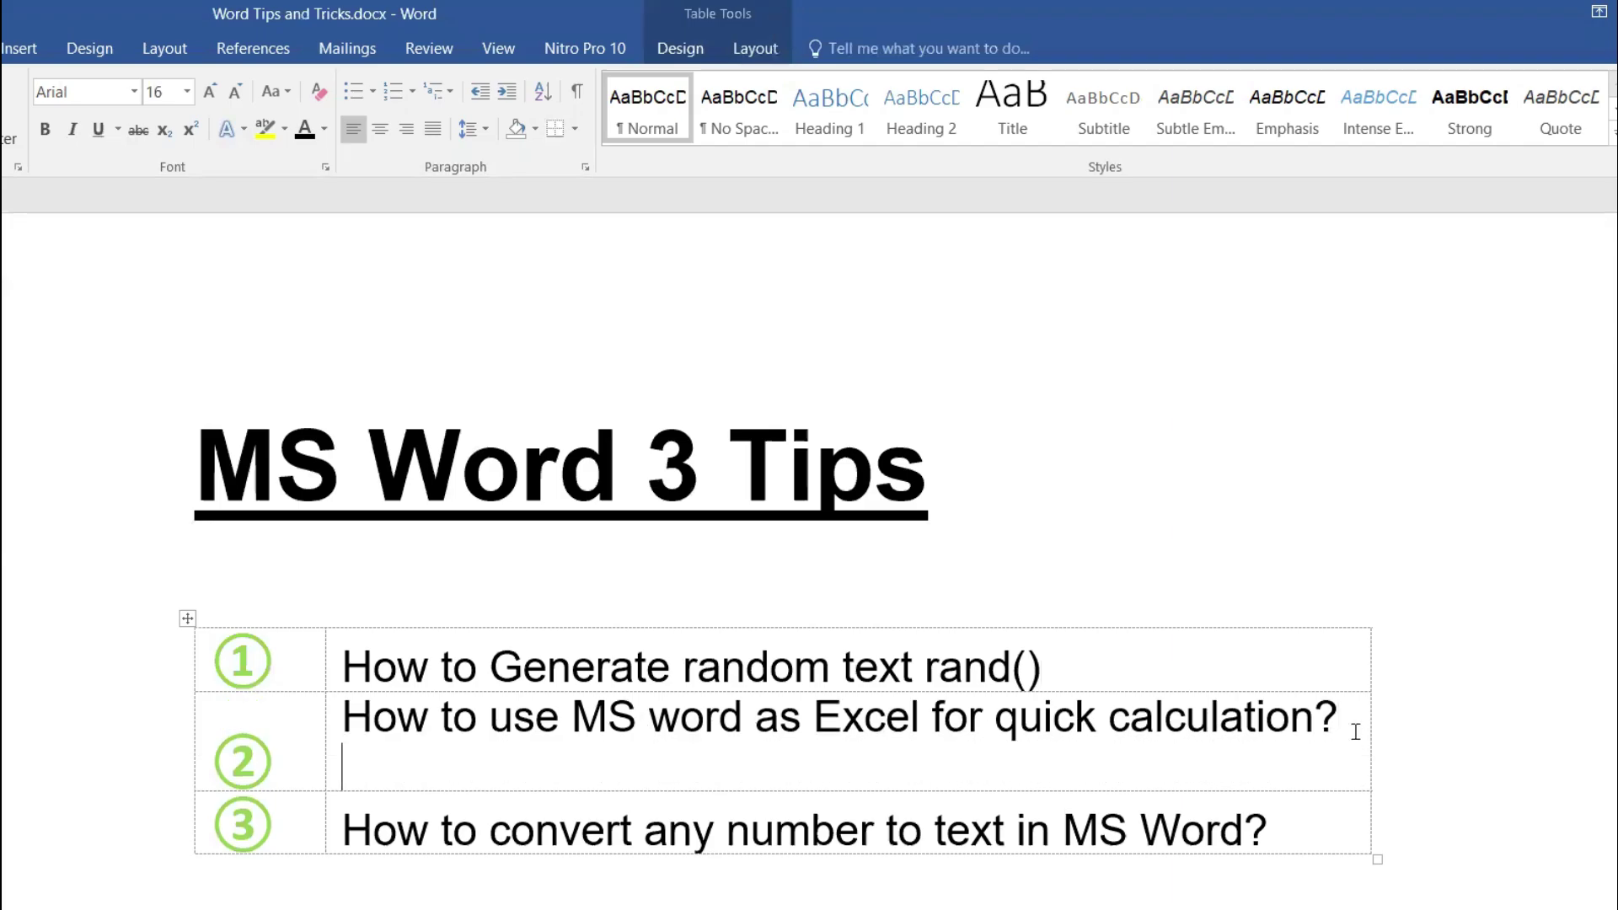
type("Ctrl F")
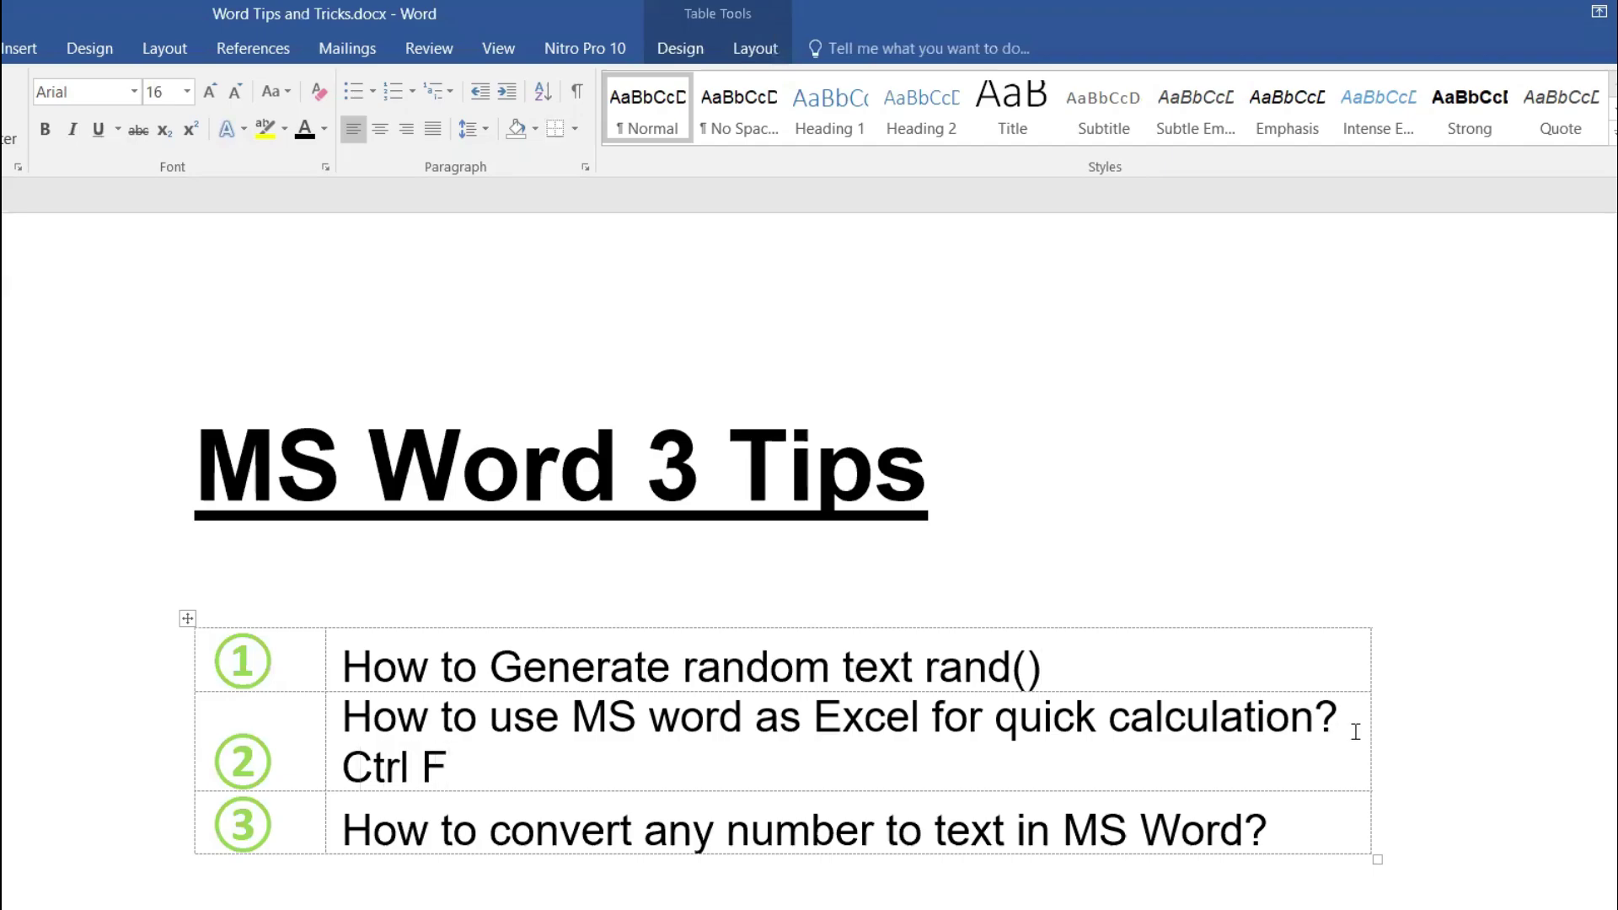
type("9 {")
key("BackSpace")
Step: Insert the field { =EXPER-f9 } in row 2 and start a new line in row 3
key("ctrl+F9")
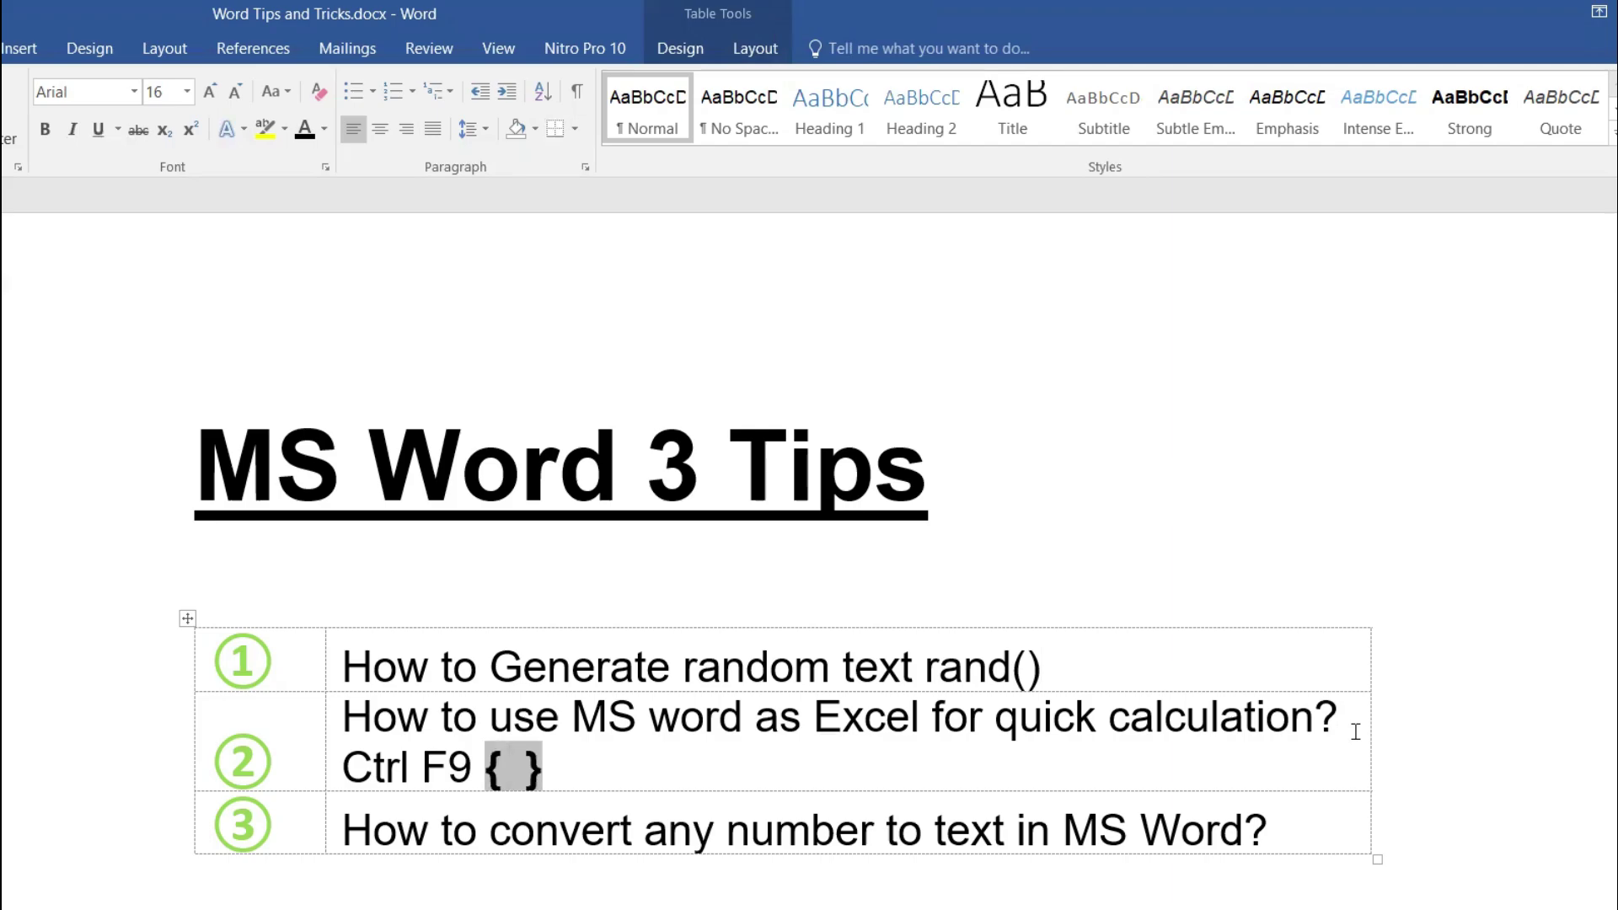
type("=")
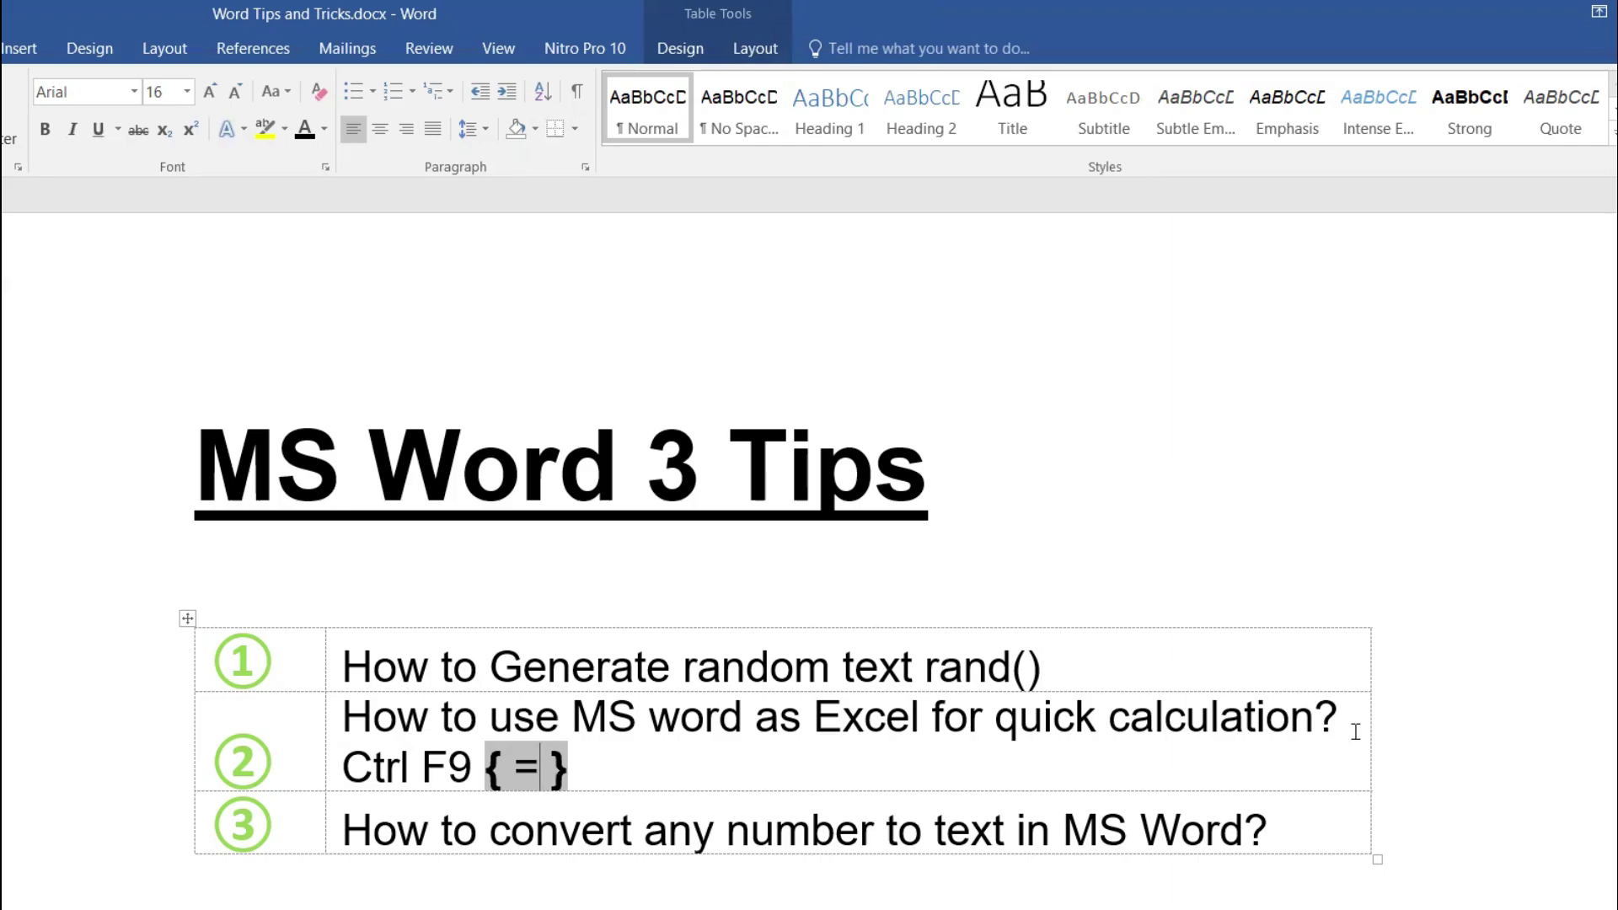
type("NUMBER")
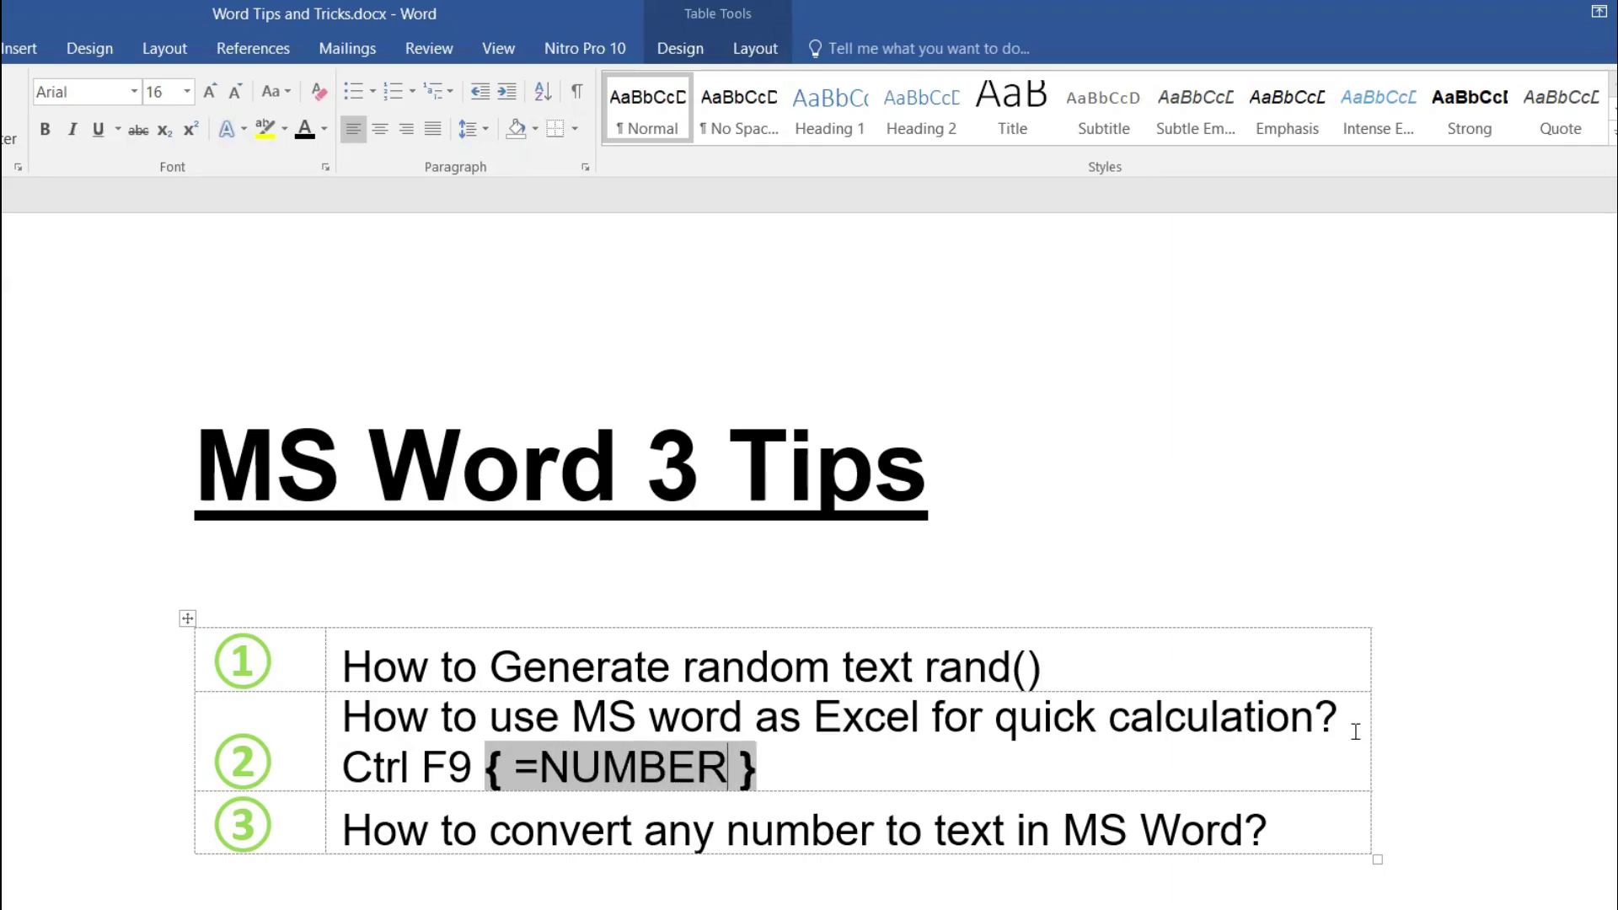
key("BackSpace")
key("BackSpace")
key("BackSpace")
key("BackSpace")
key("BackSpace")
key("BackSpace")
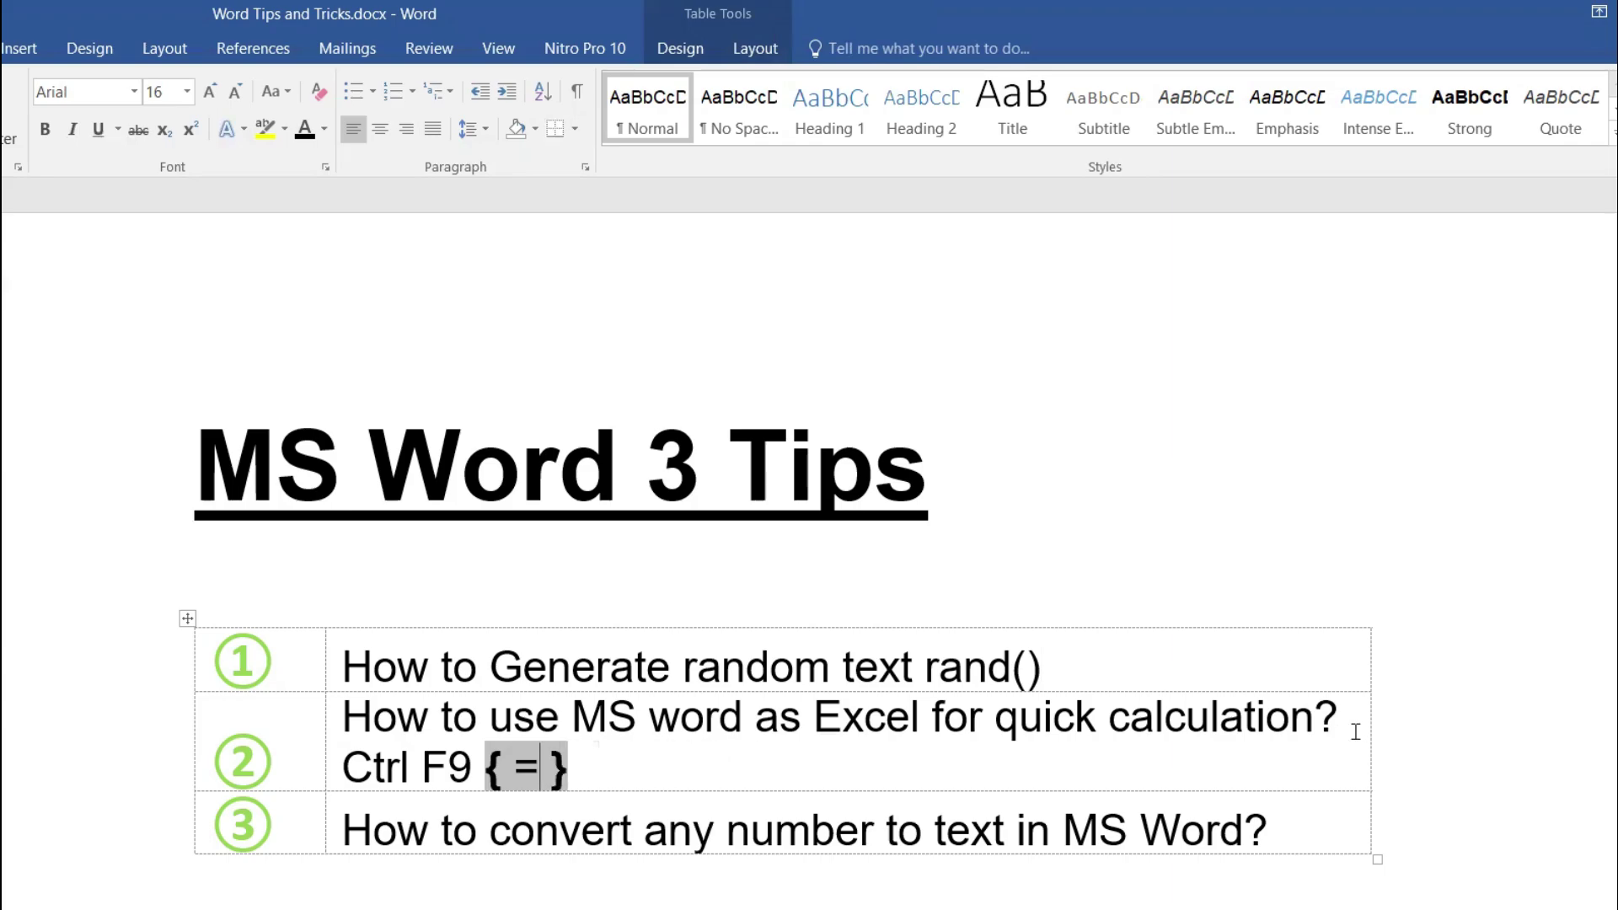
type("EXPER")
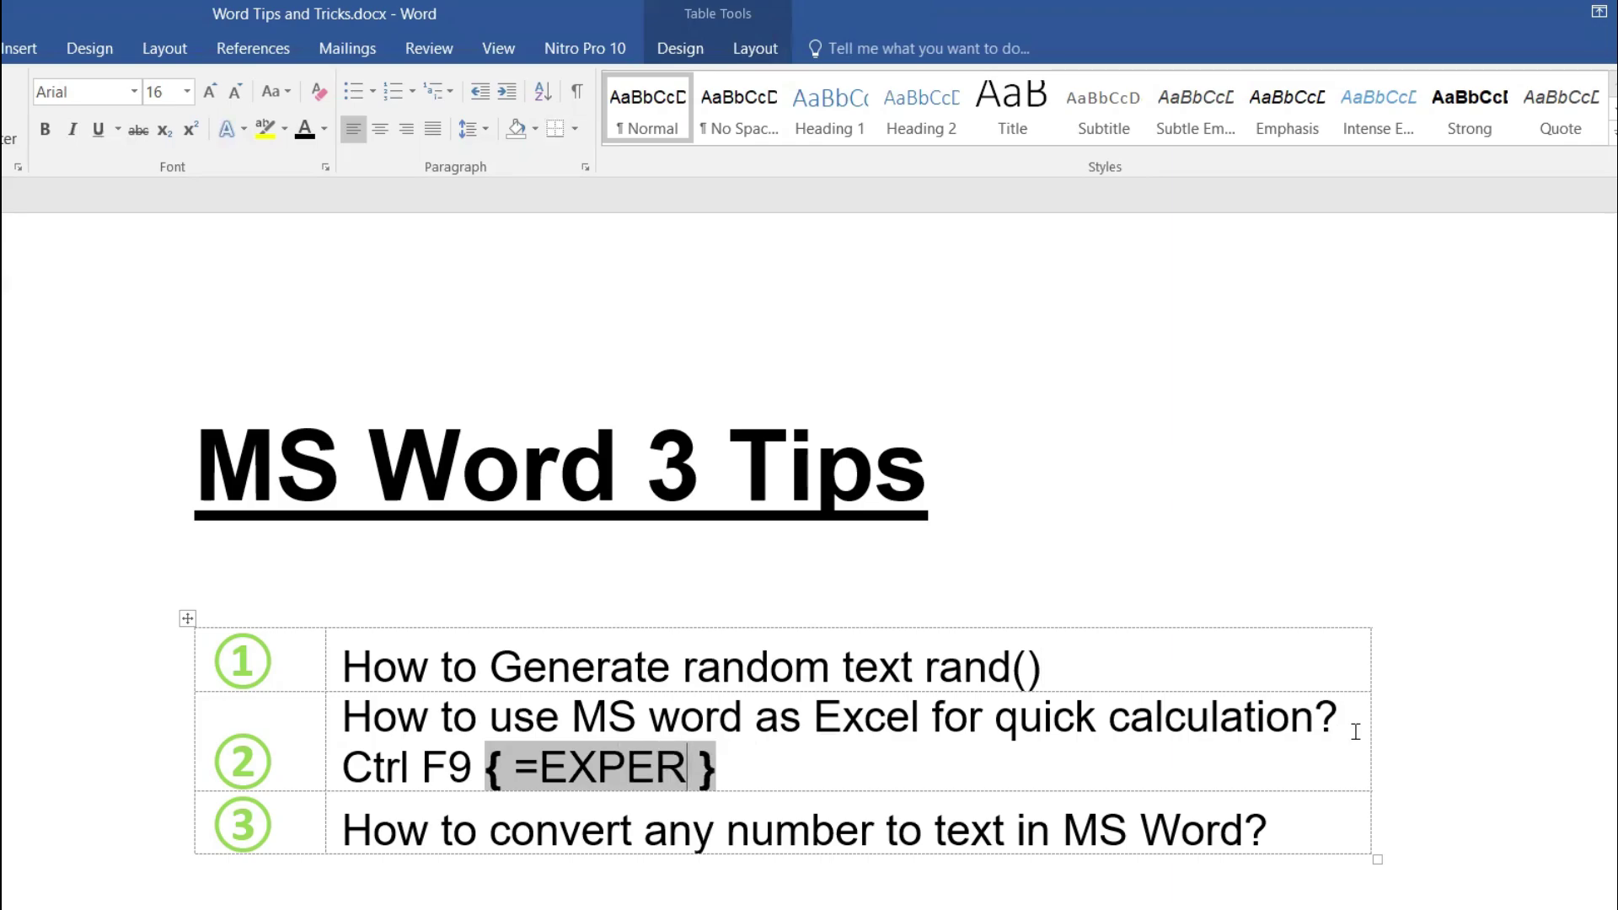
type("-f9")
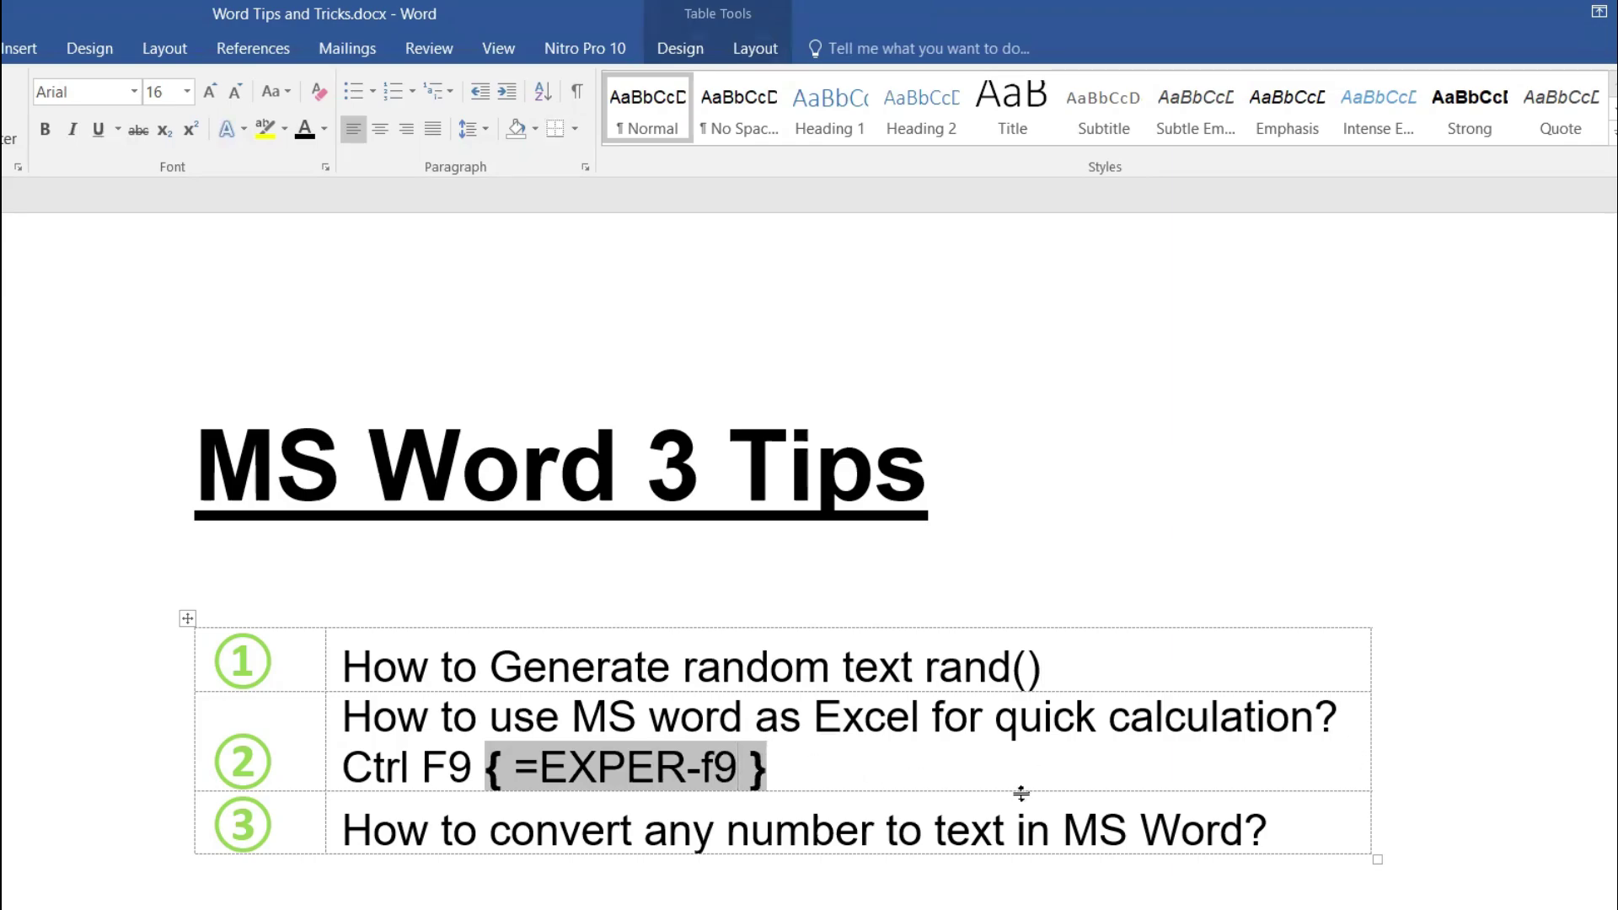
left_click(1315, 829)
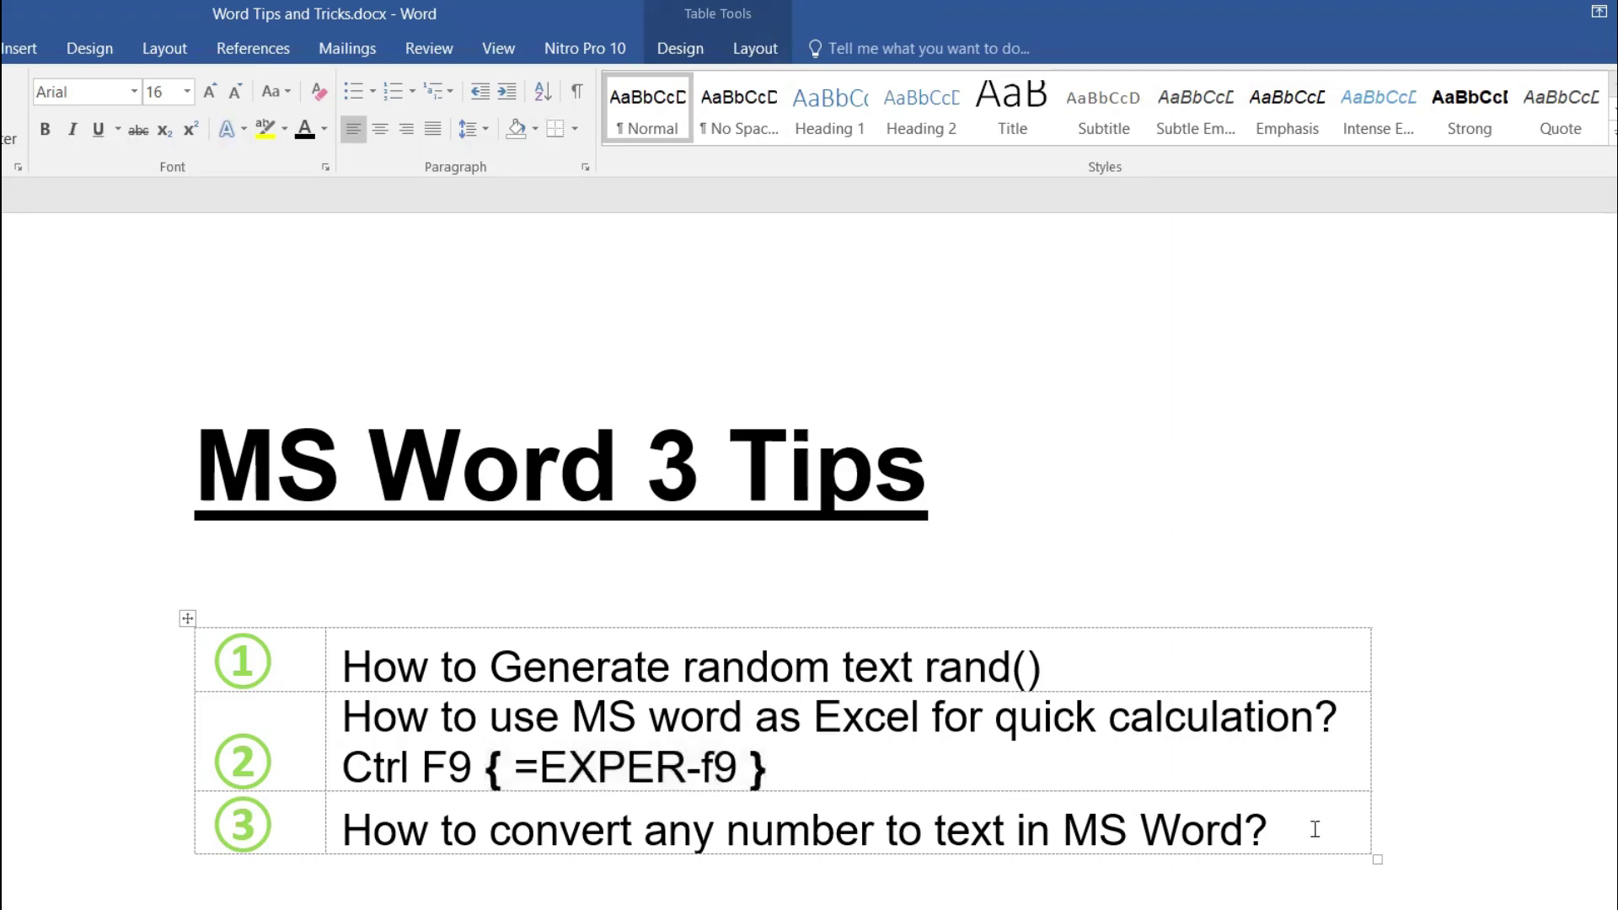
key("Return")
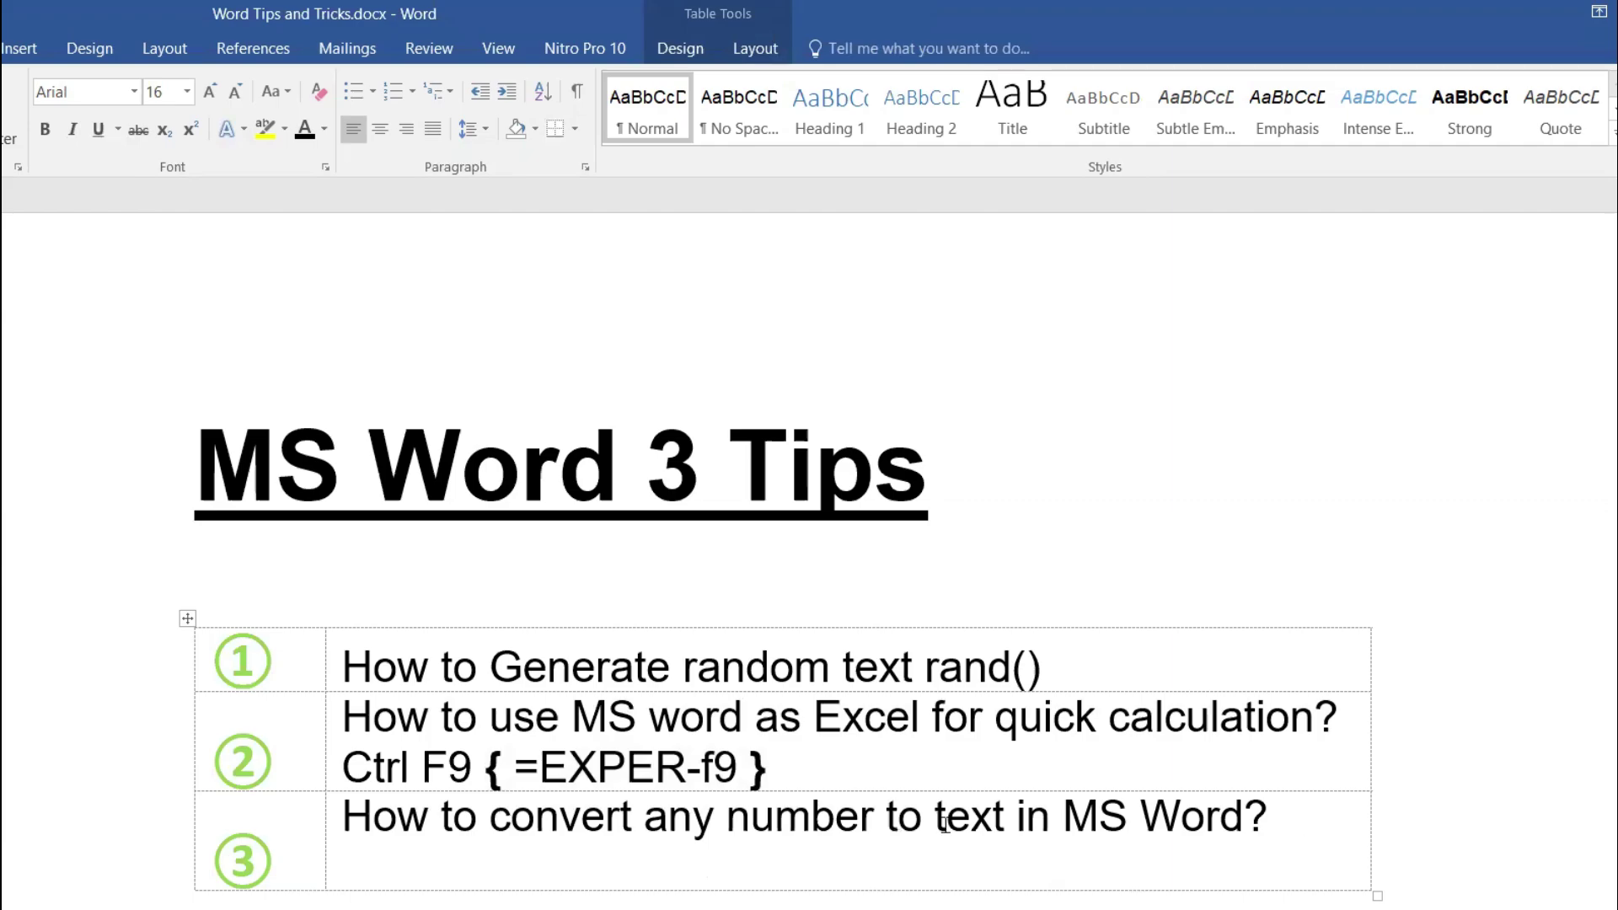
Step: Copy 'Ctrl F9' from row 2 onto a new line under row 3's question
left_click_drag(341, 766, 485, 768)
key("ctrl+c")
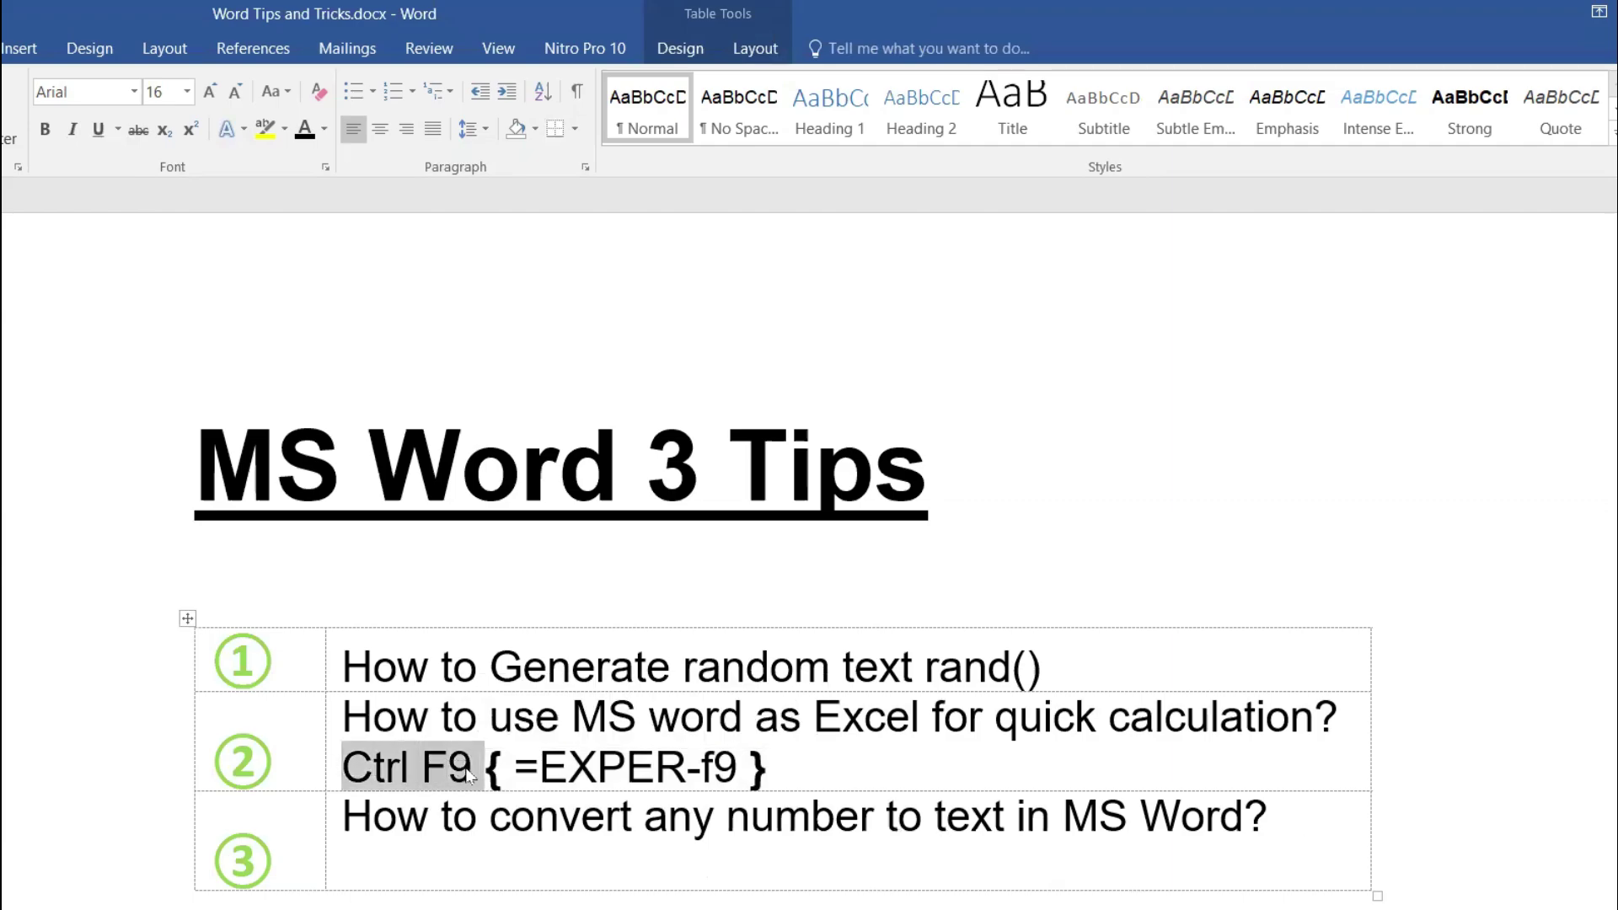
left_click(424, 857)
left_click(1268, 806)
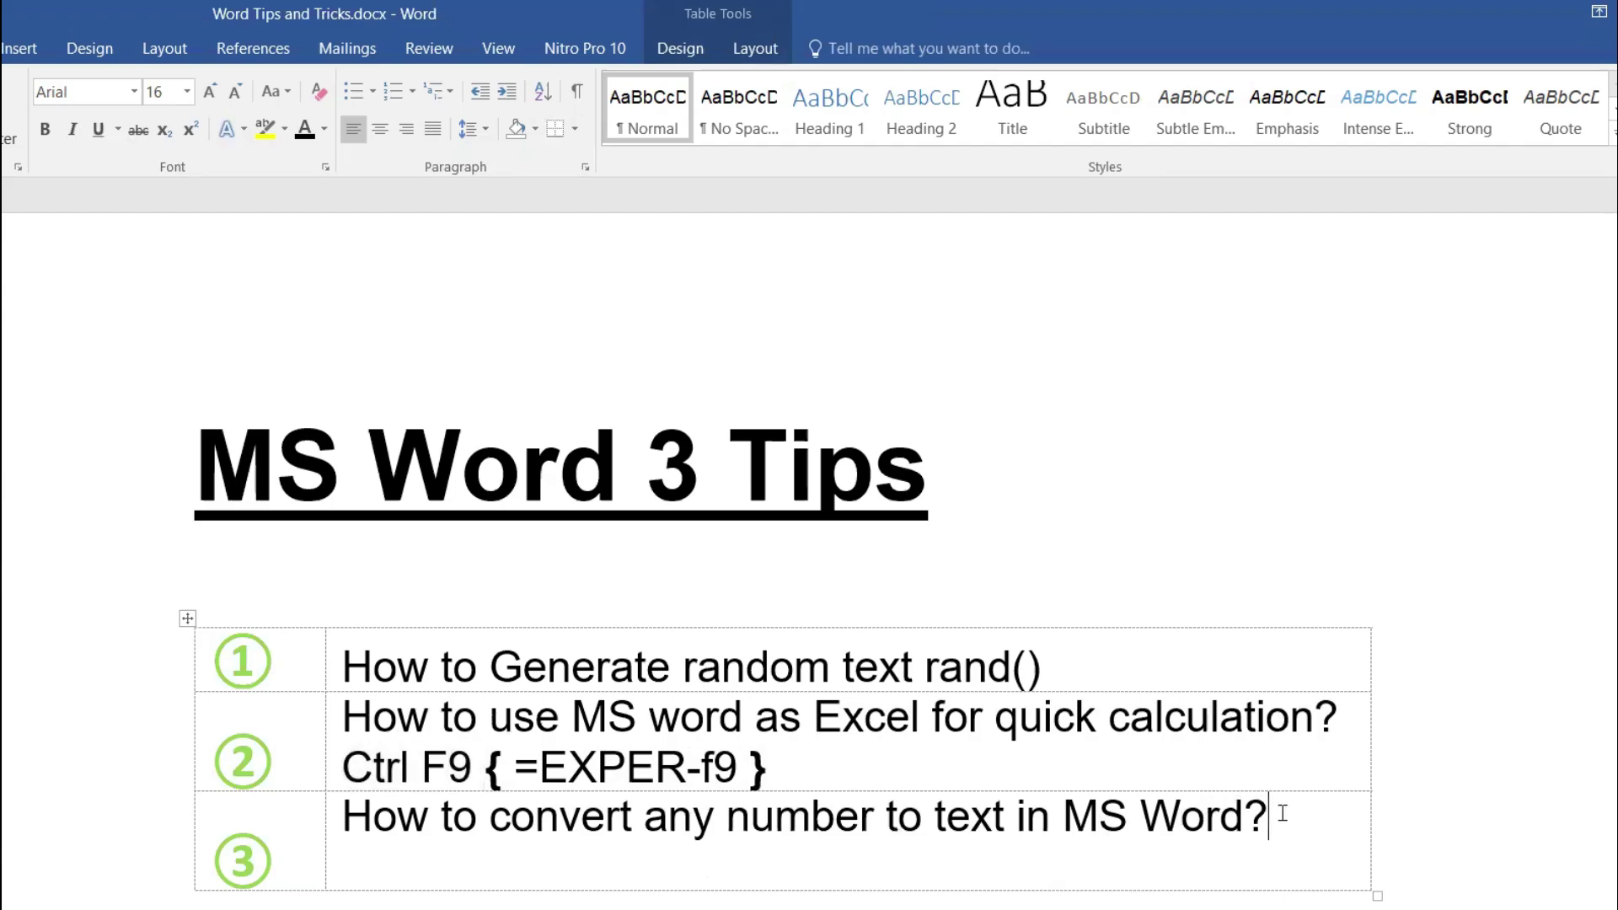
key("Return")
key("ctrl+v")
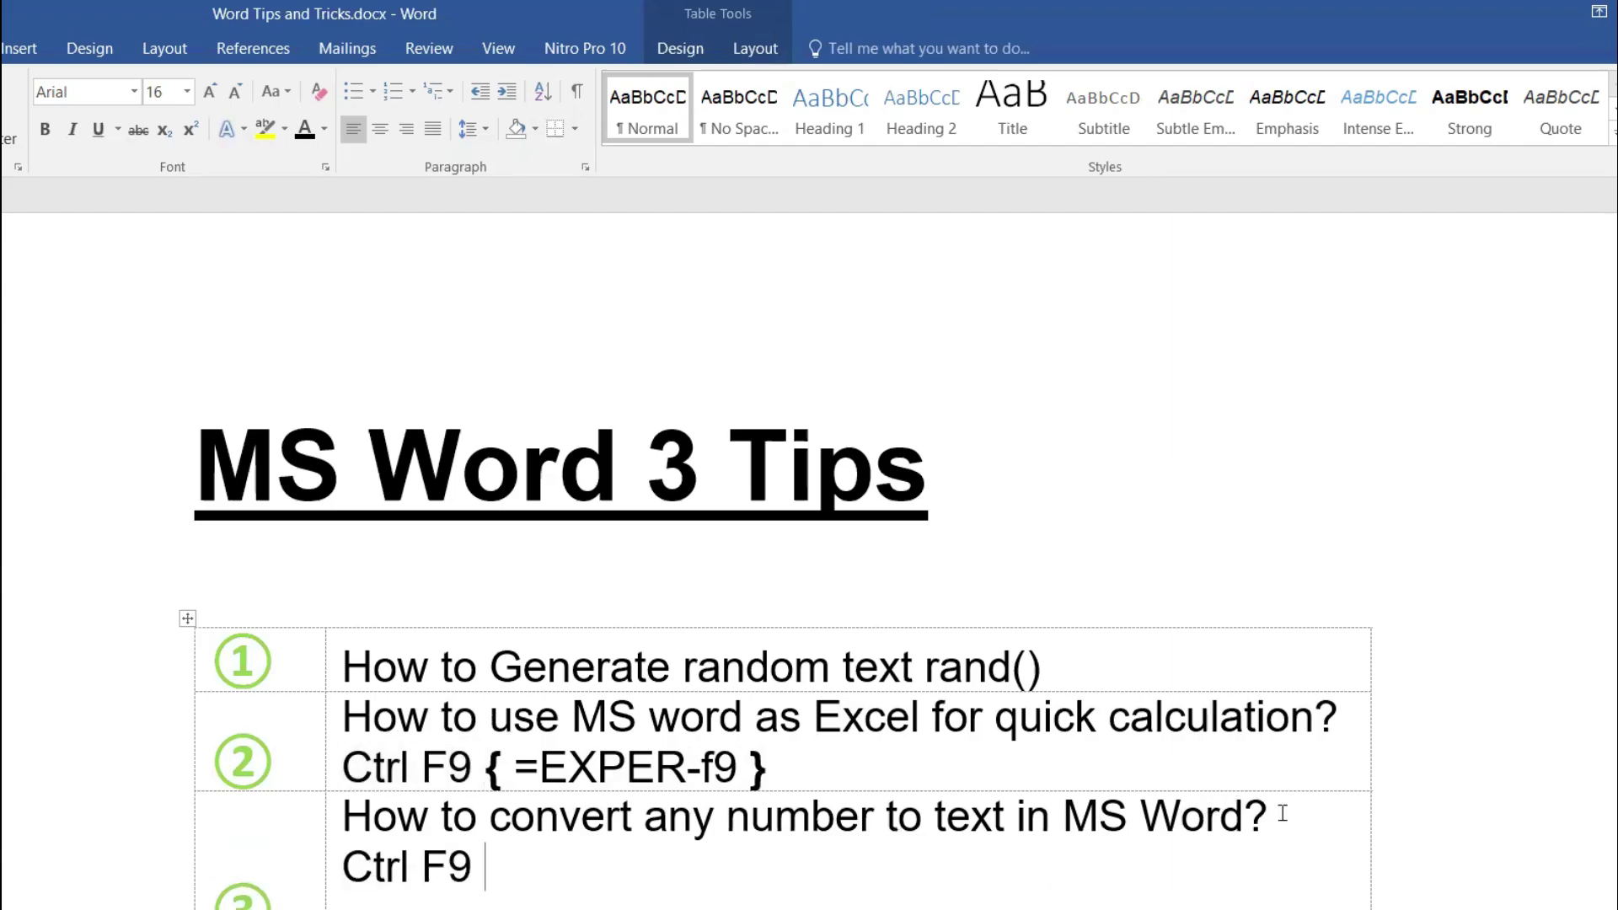
Step: Add the field { =Number\*cardtext } followed by 'right click --> Update field'
key("ctrl+F9")
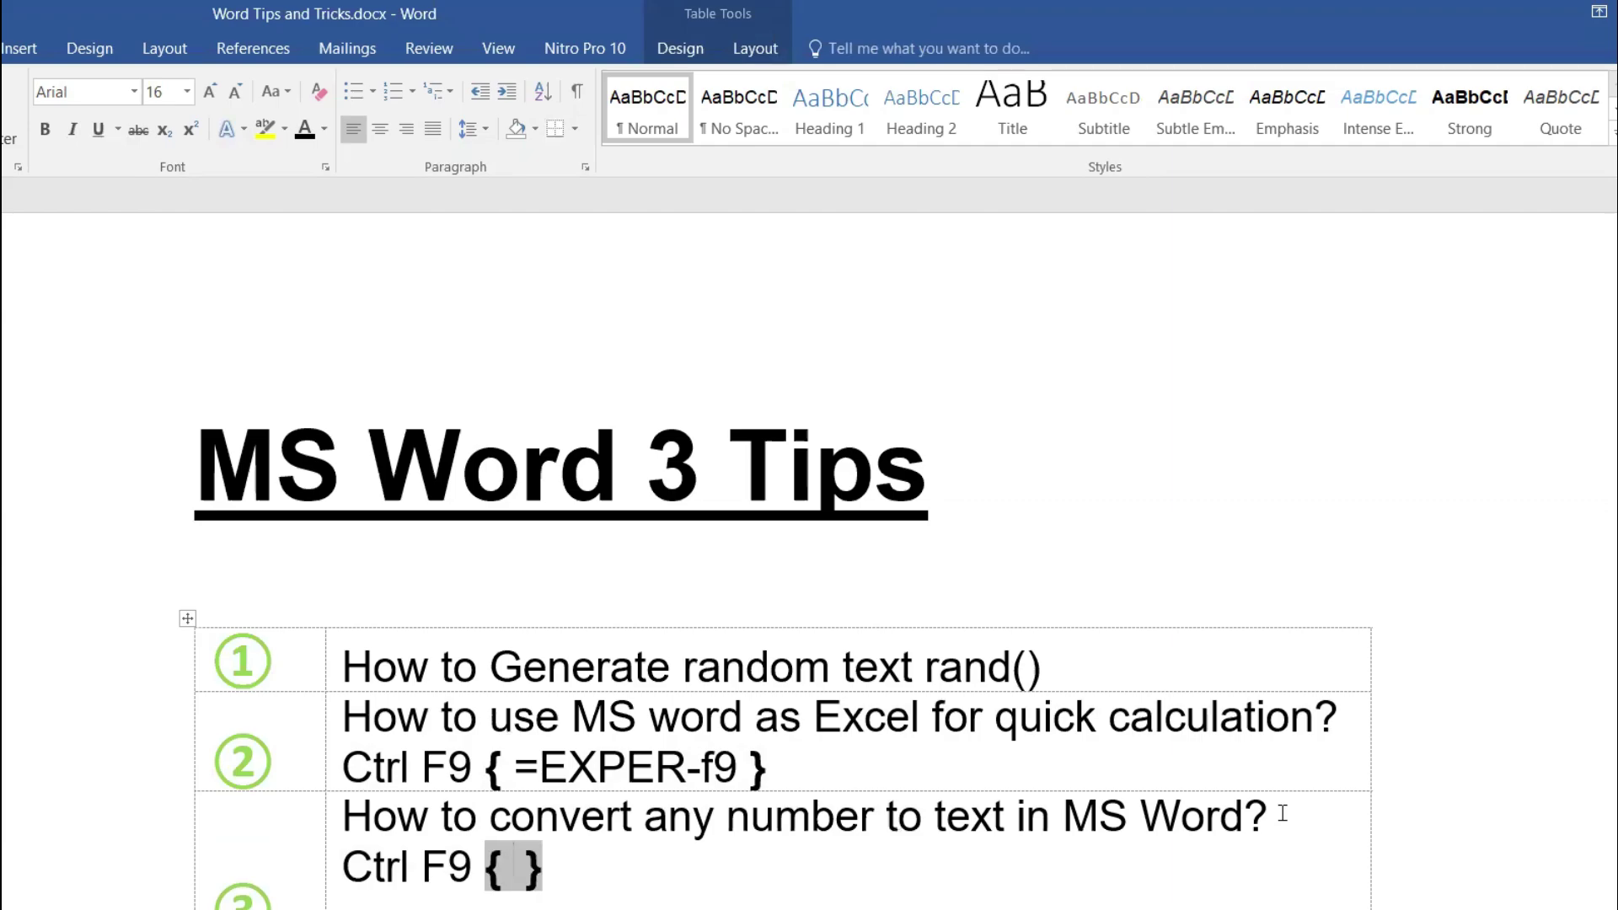
type("=")
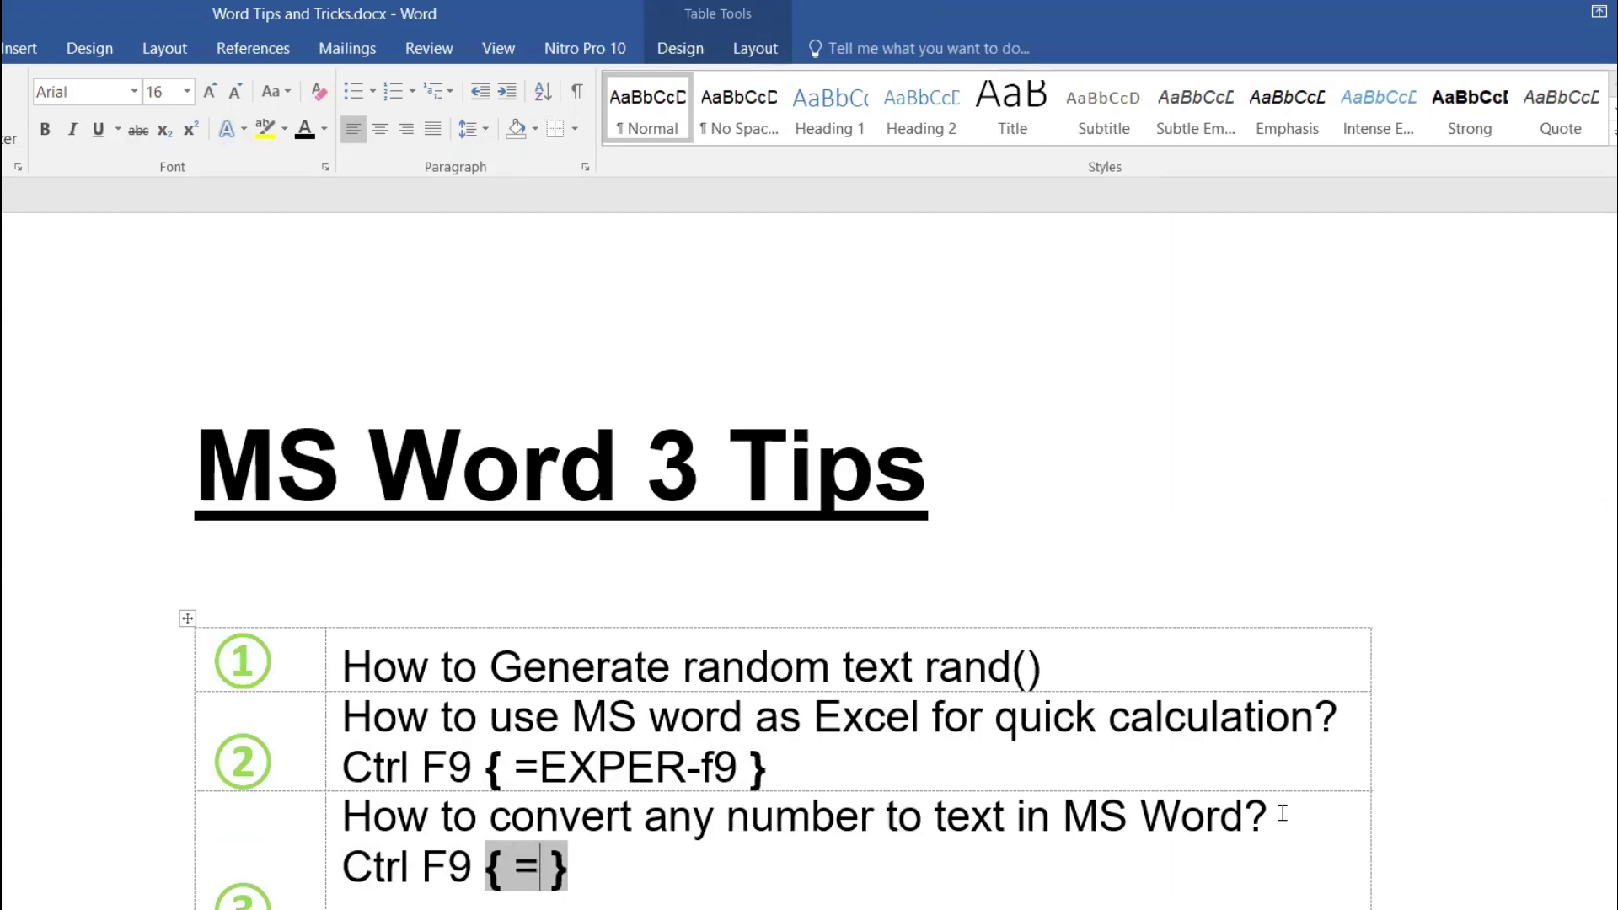
type("Nu")
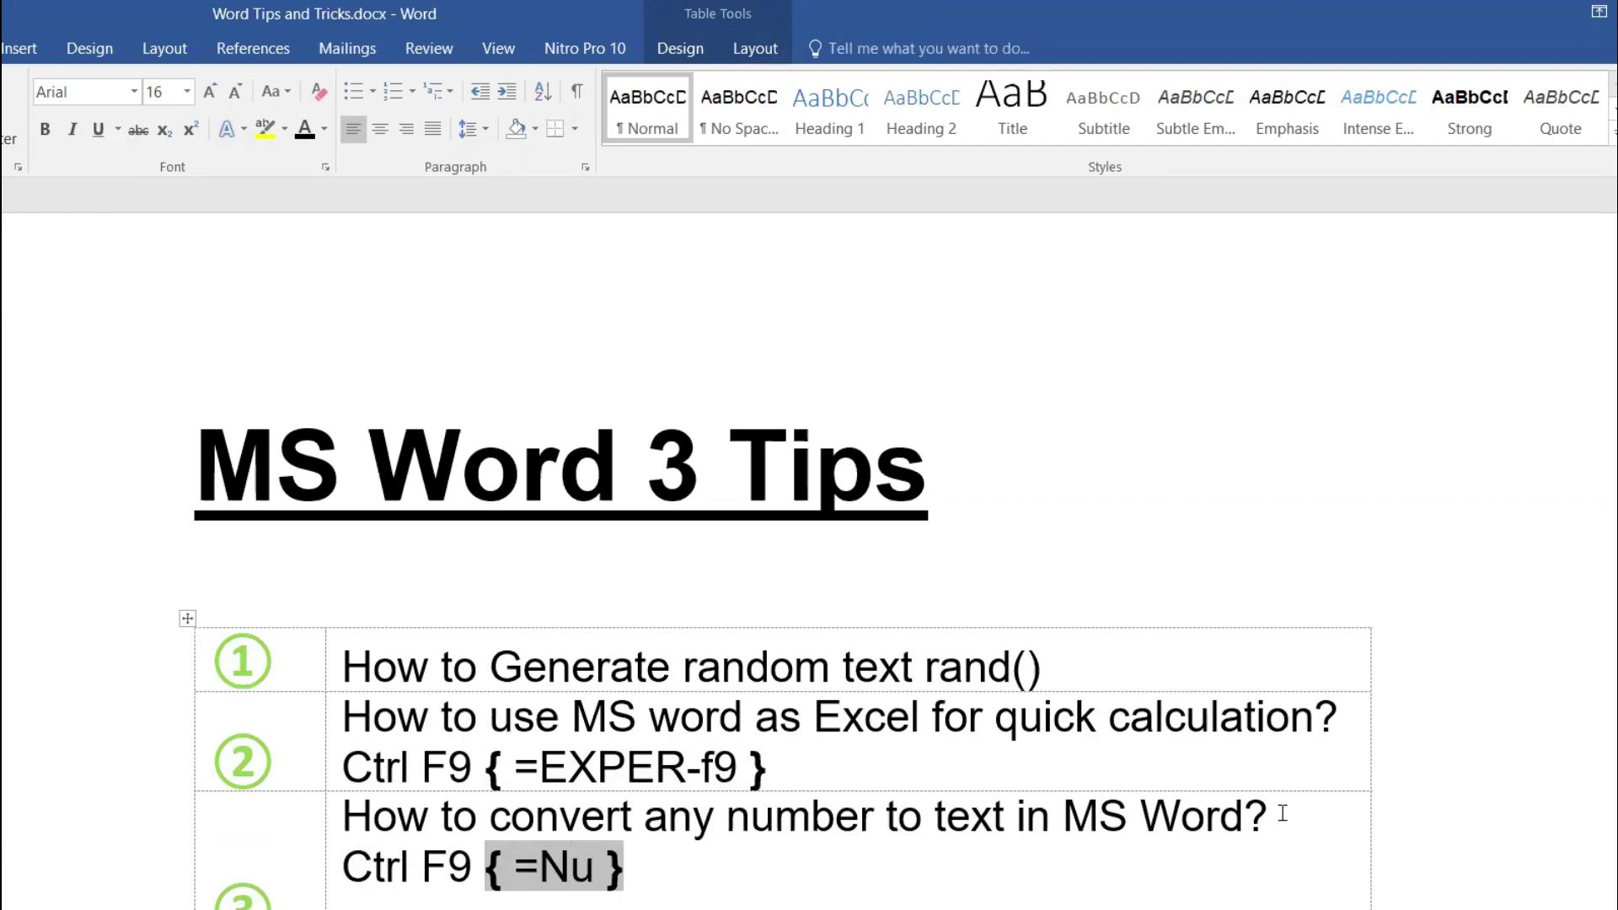
type("mber")
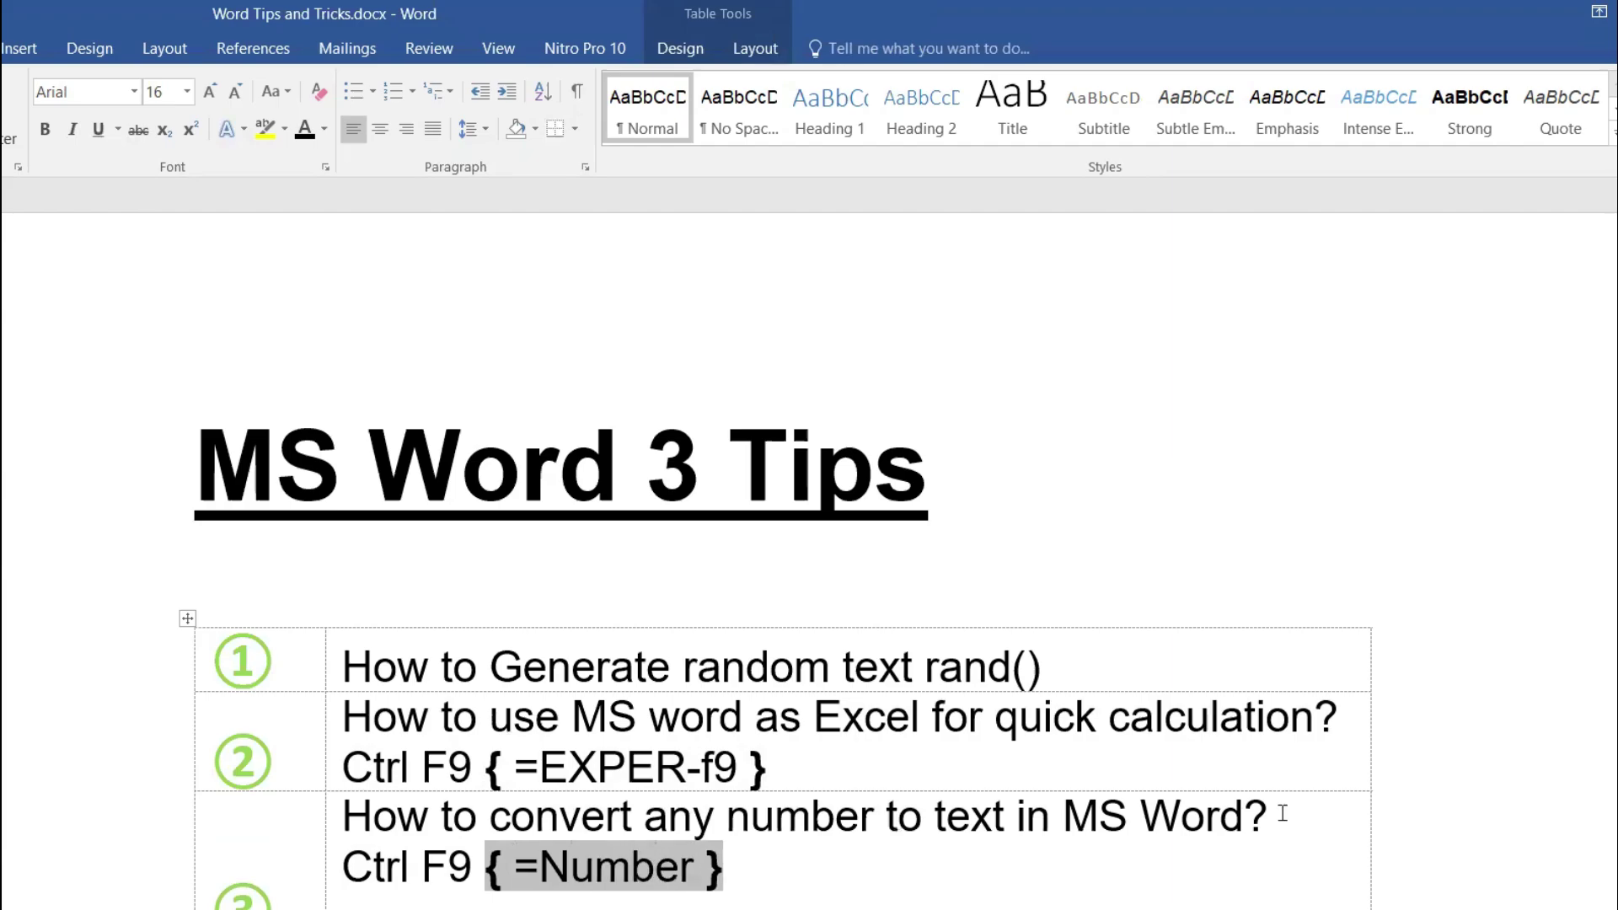
type("\\*")
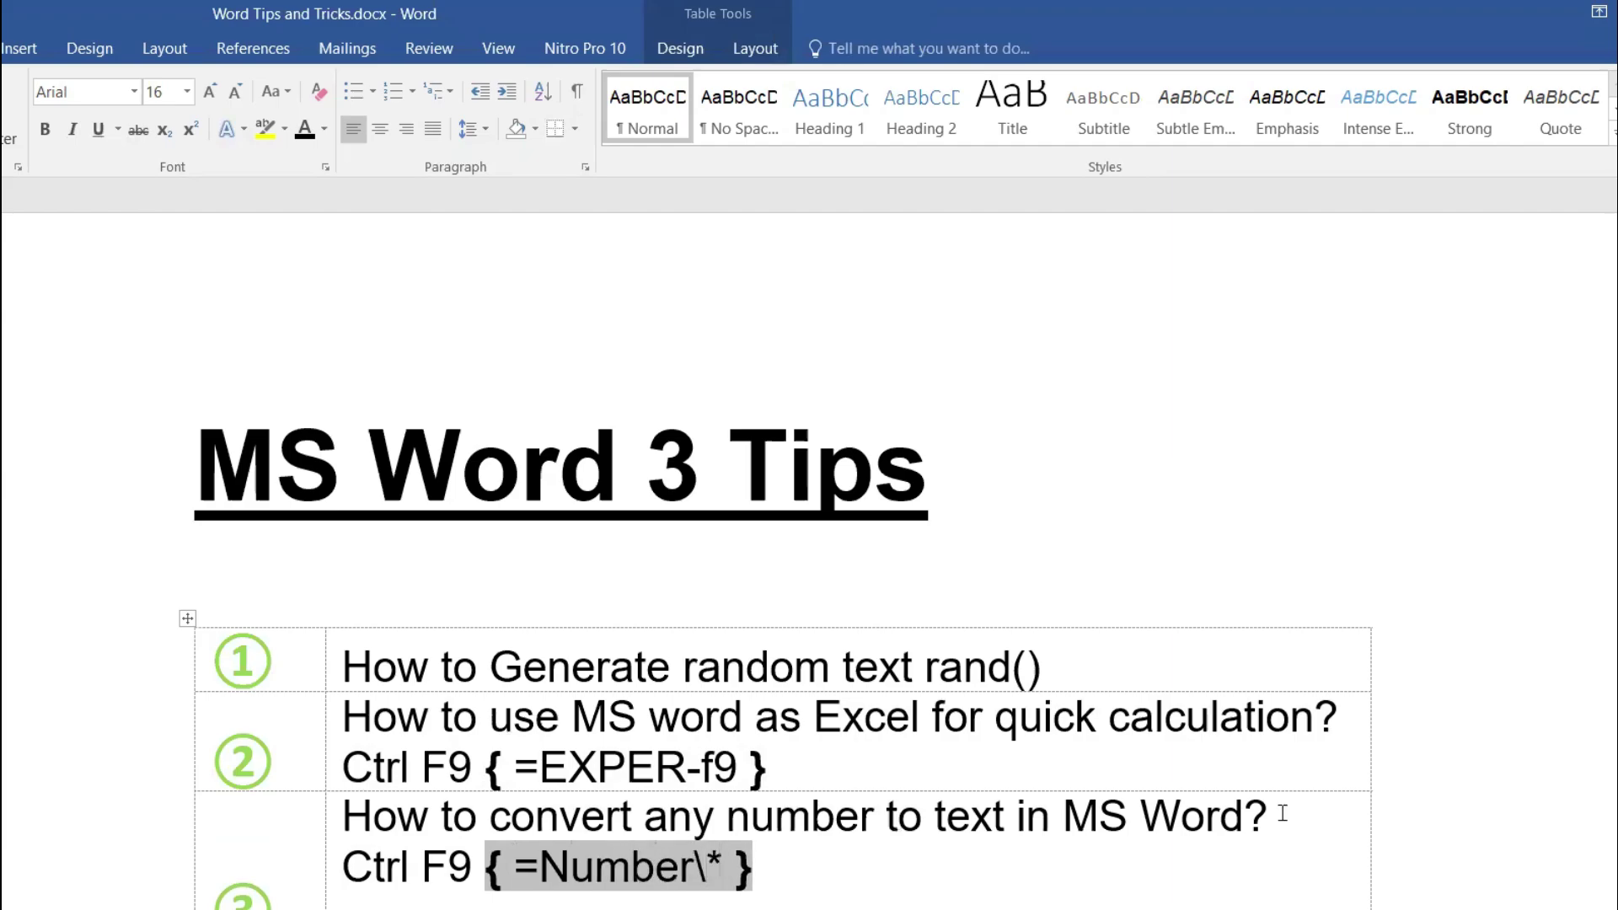
type("car")
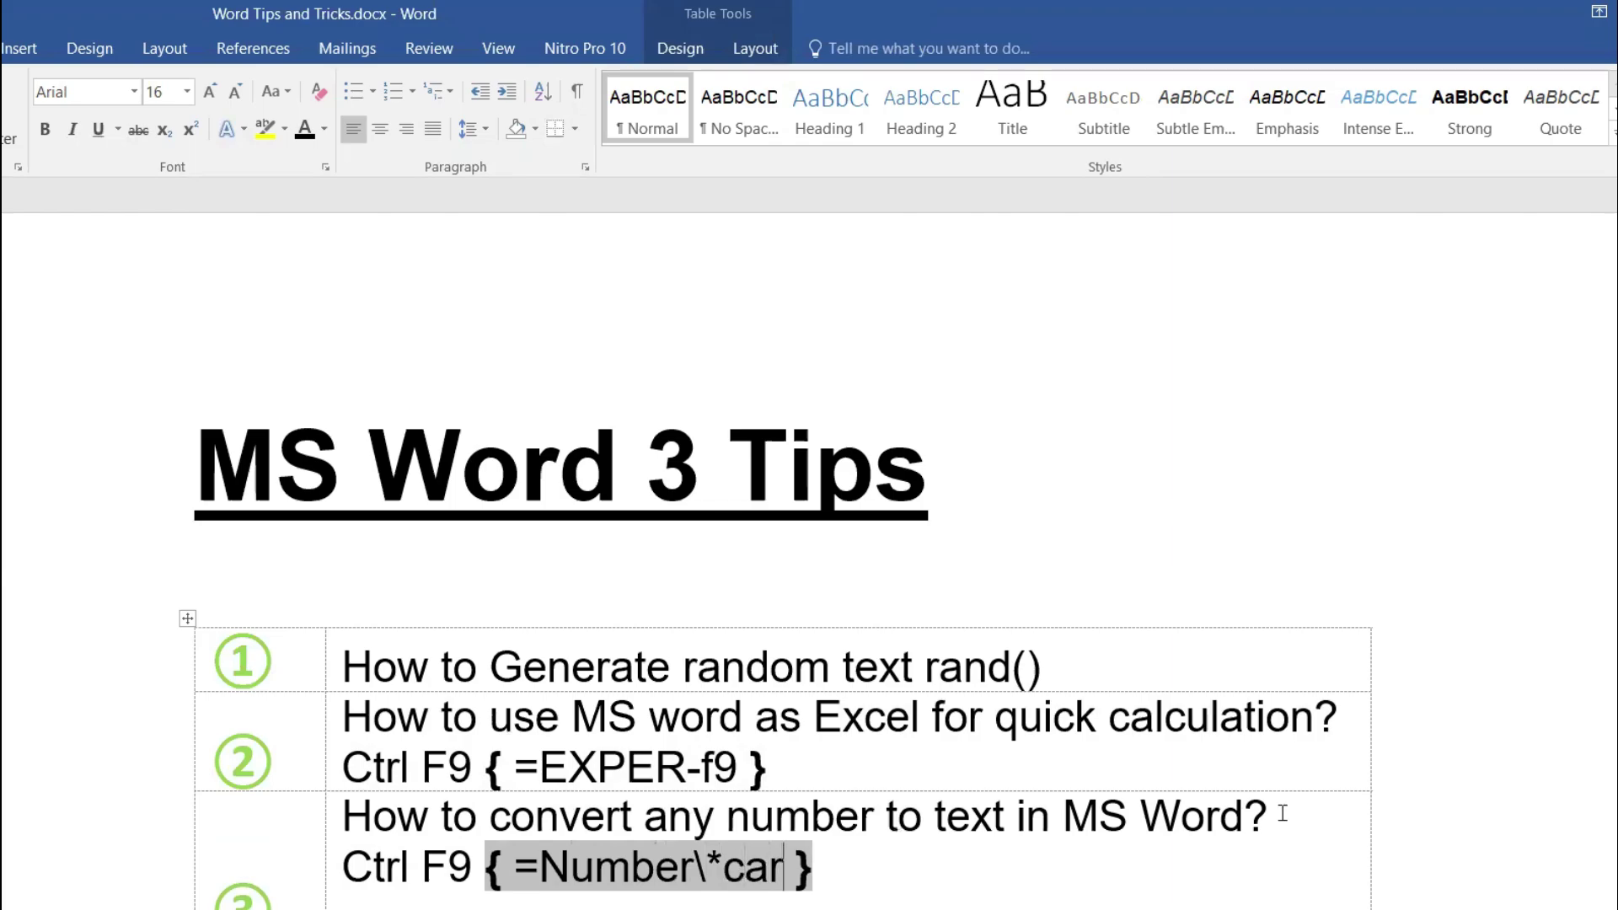
type("dte")
key("BackSpace")
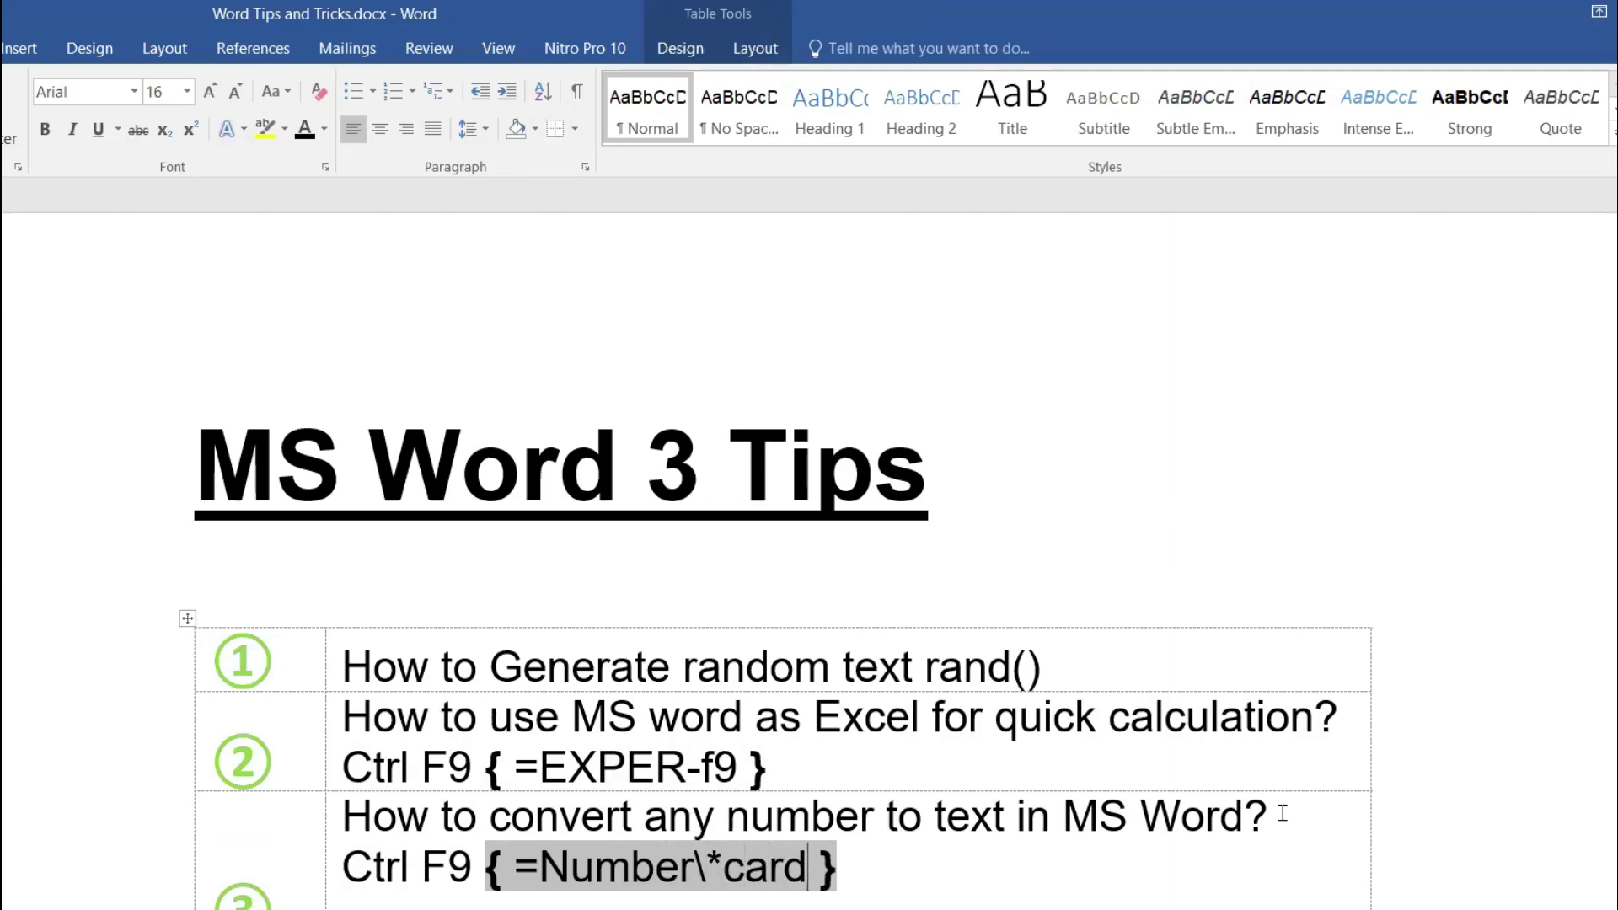
type("text")
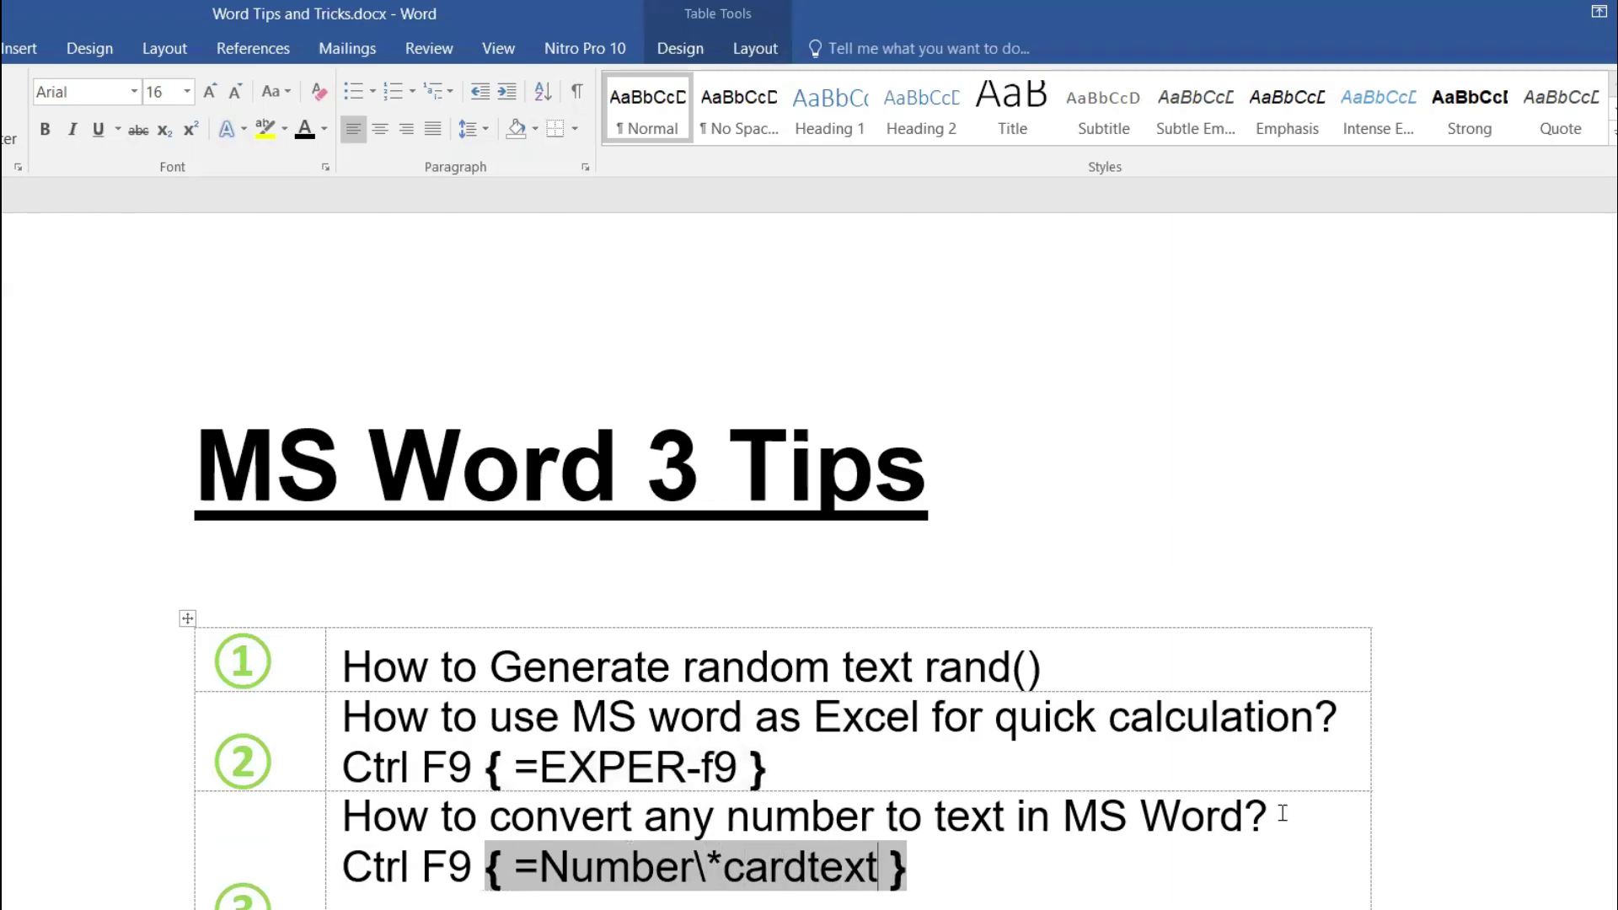
left_click(961, 862)
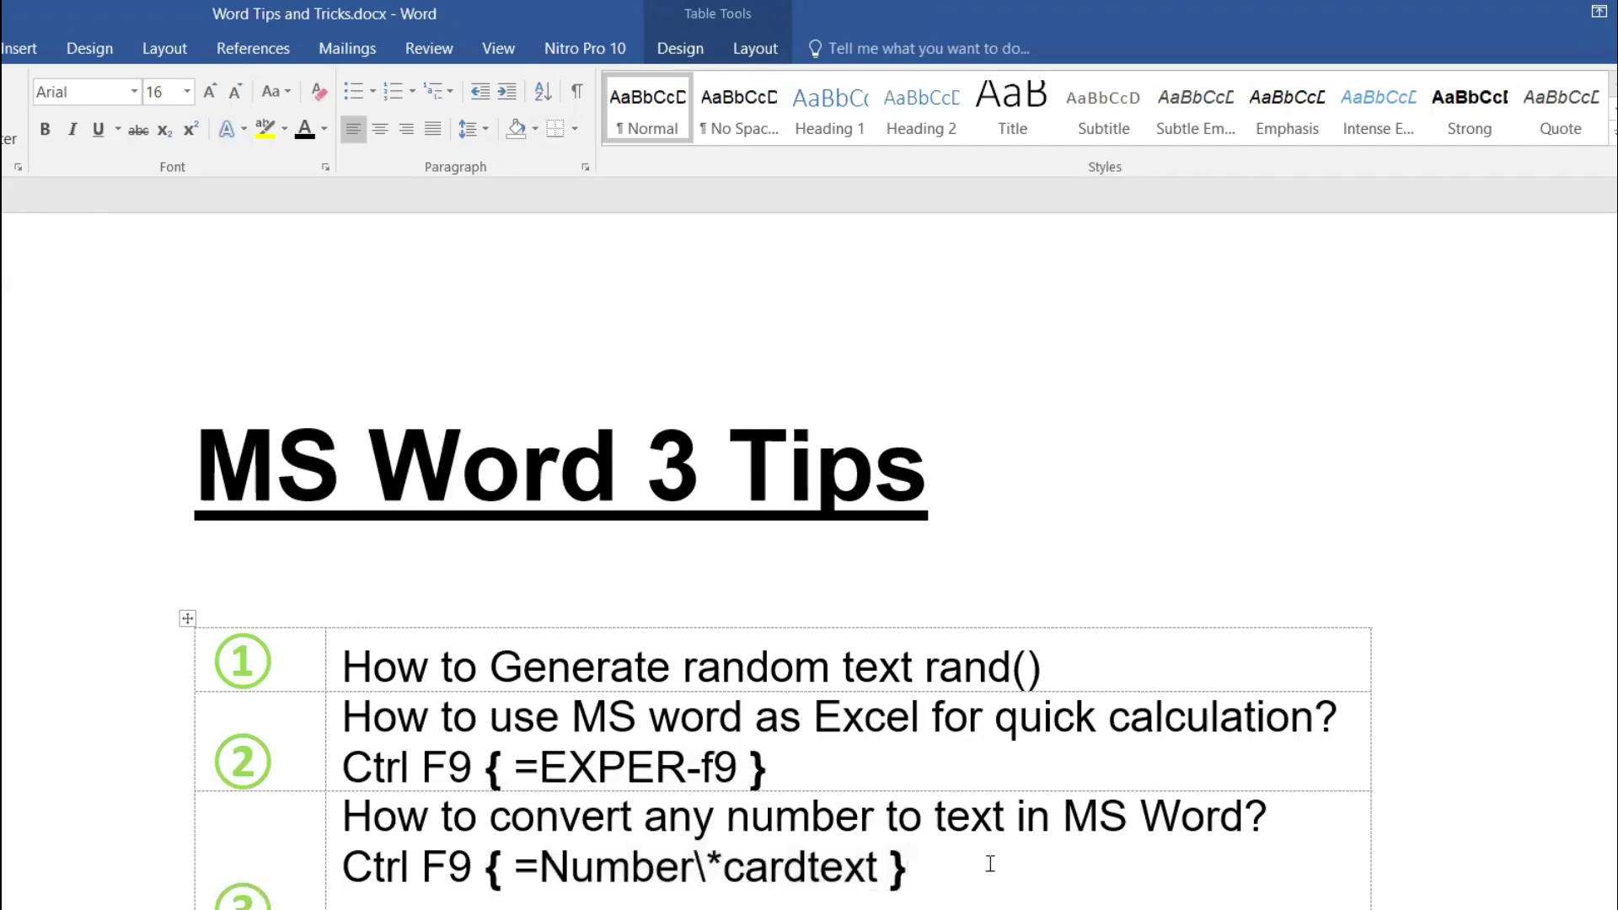
type("right")
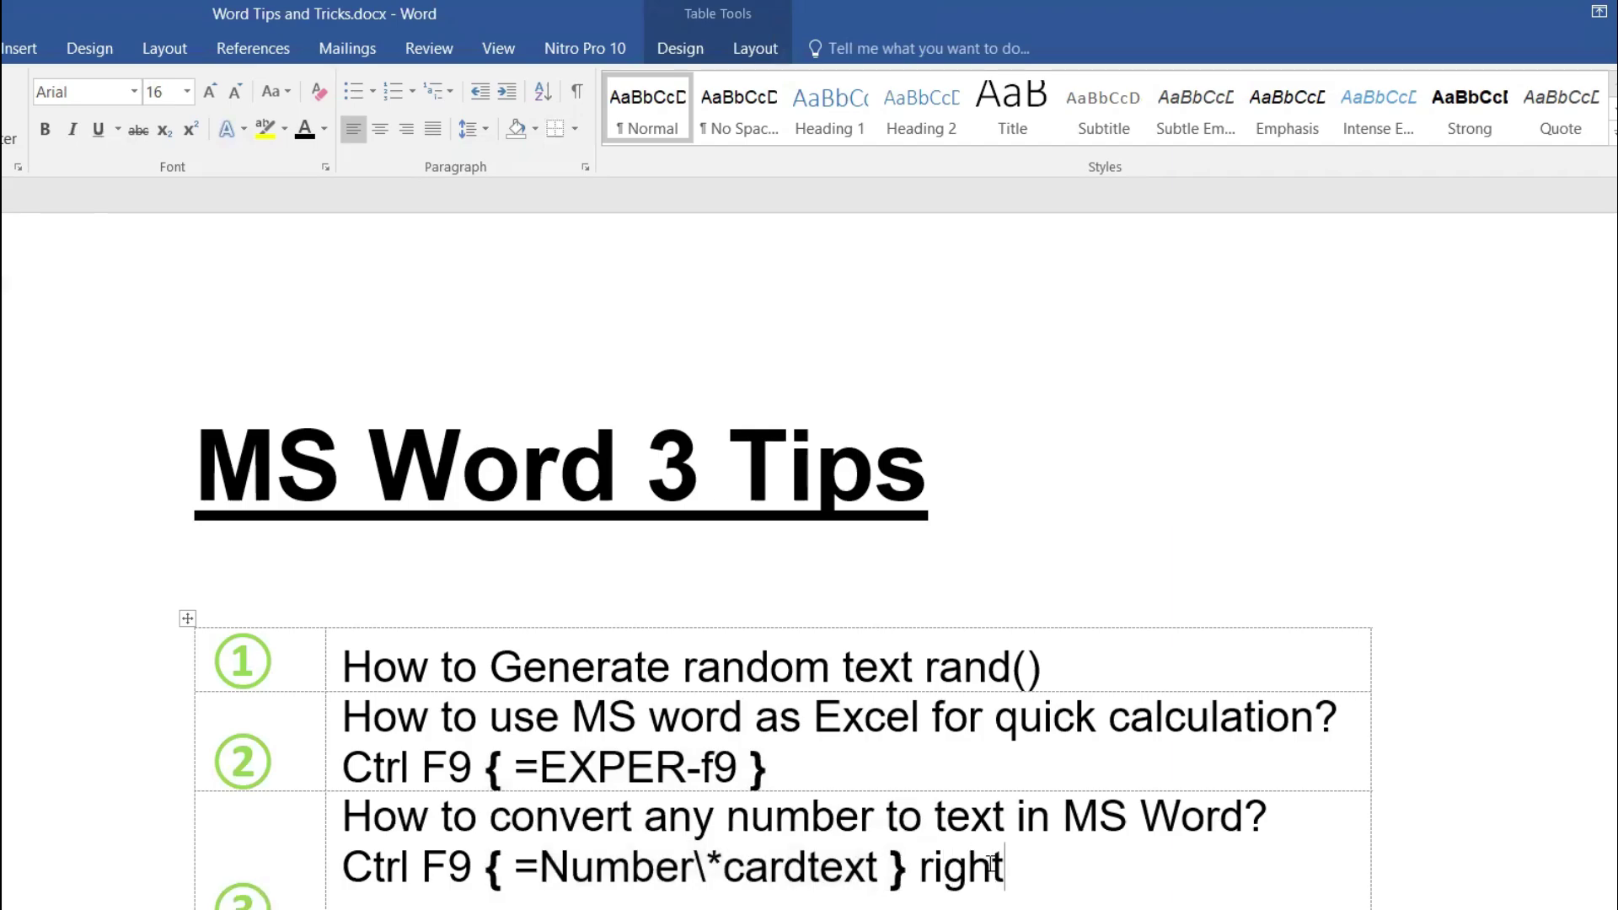
type(" clic")
type("k -->")
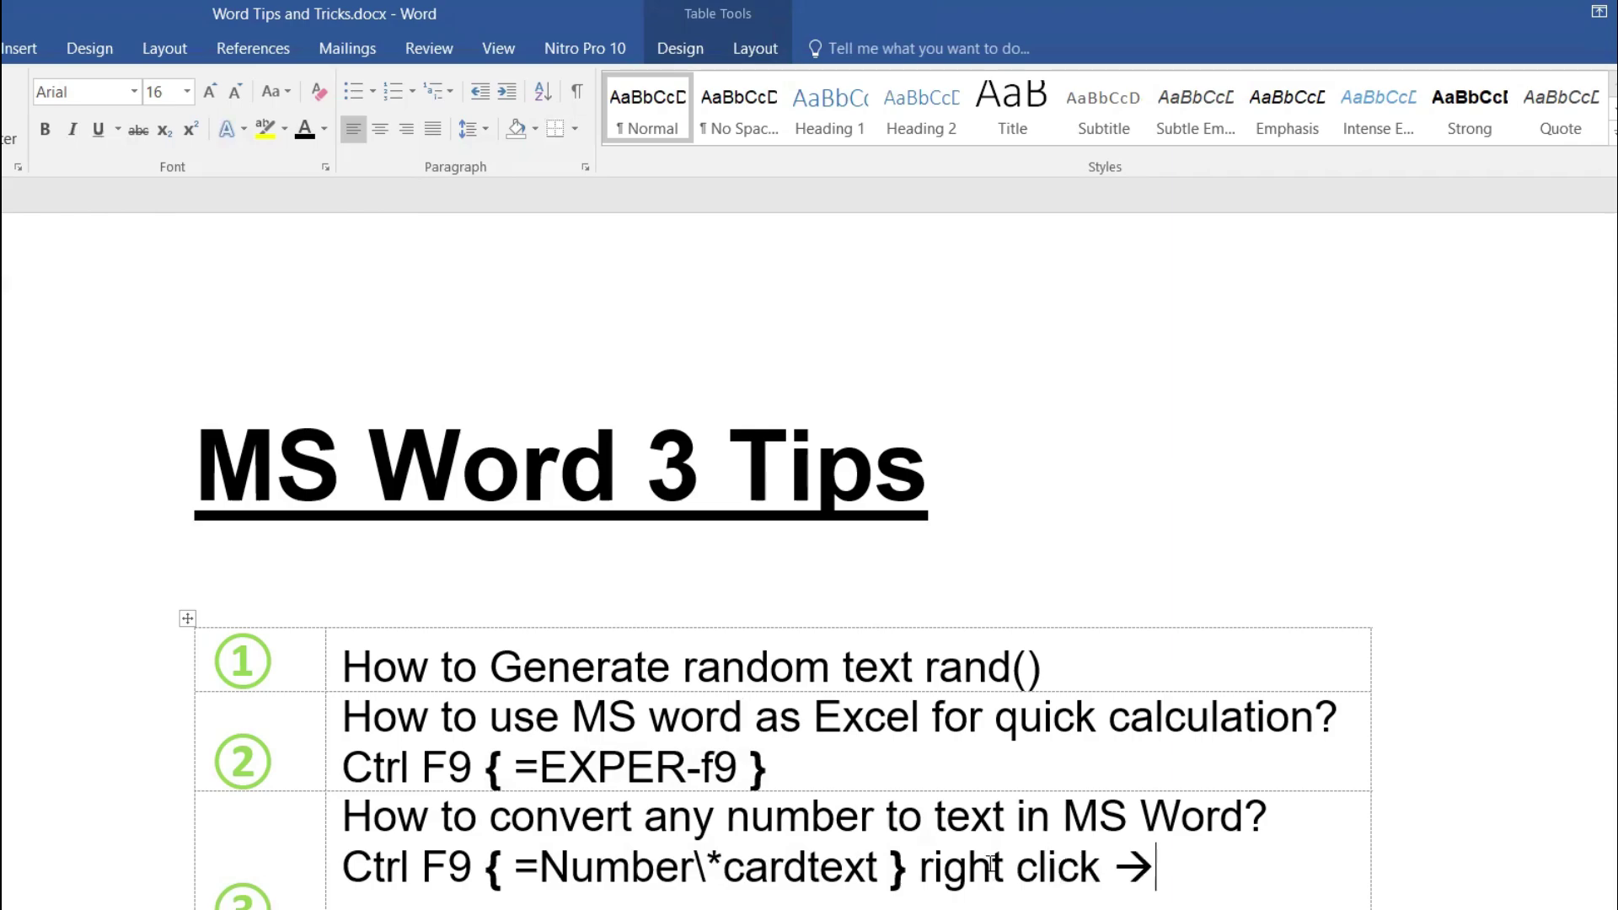
type(" Update fiel")
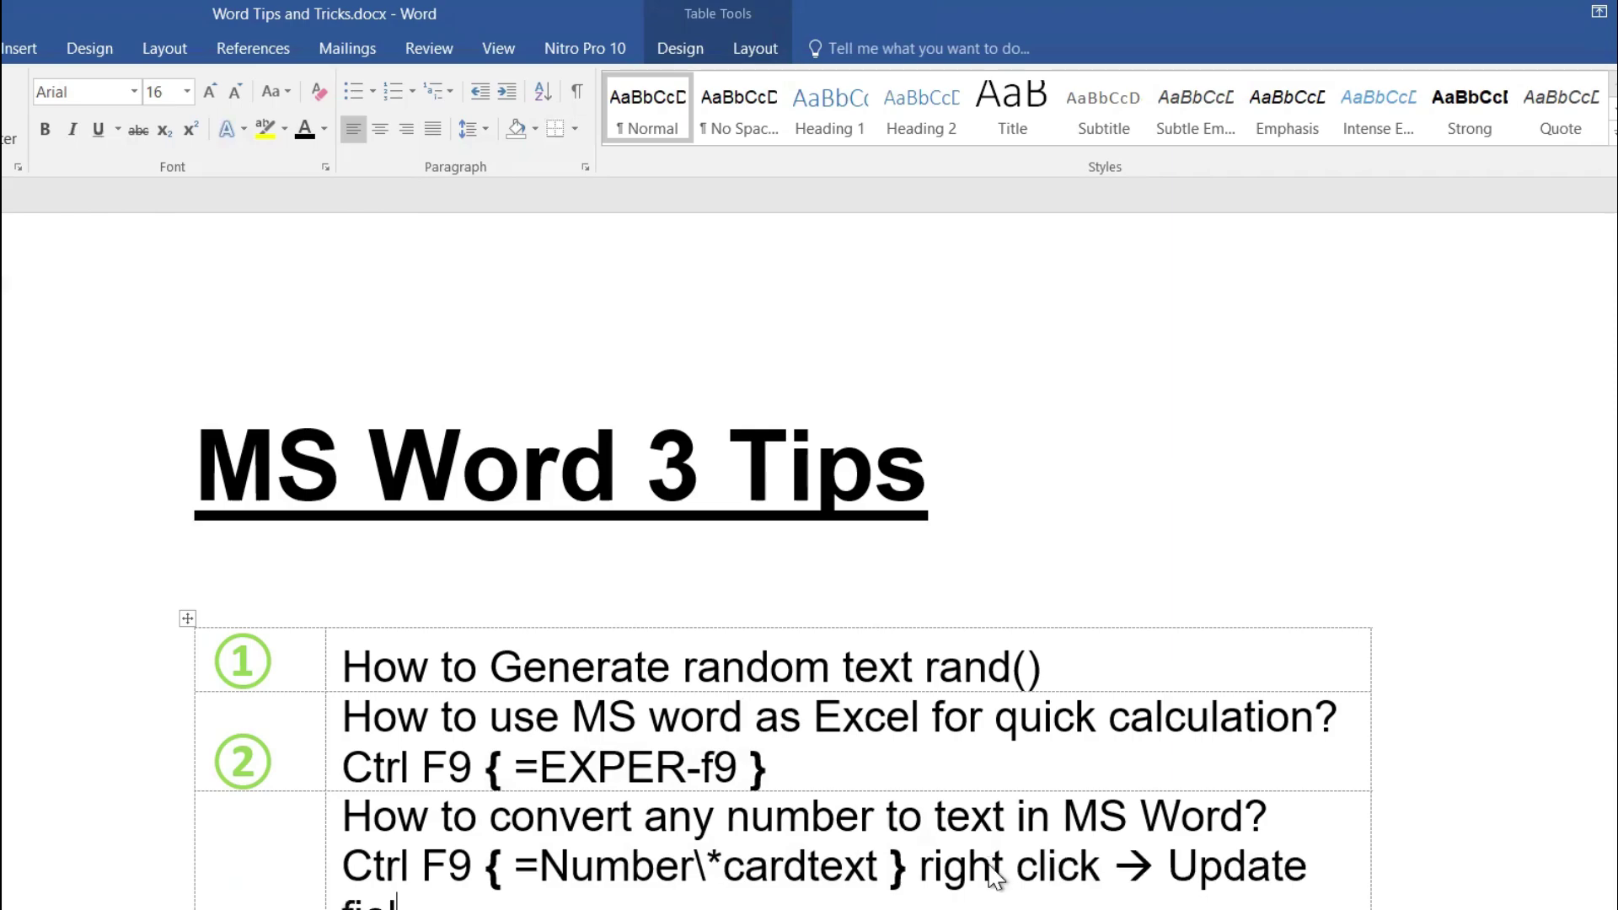
type("d")
scroll(991, 863, "down", 1)
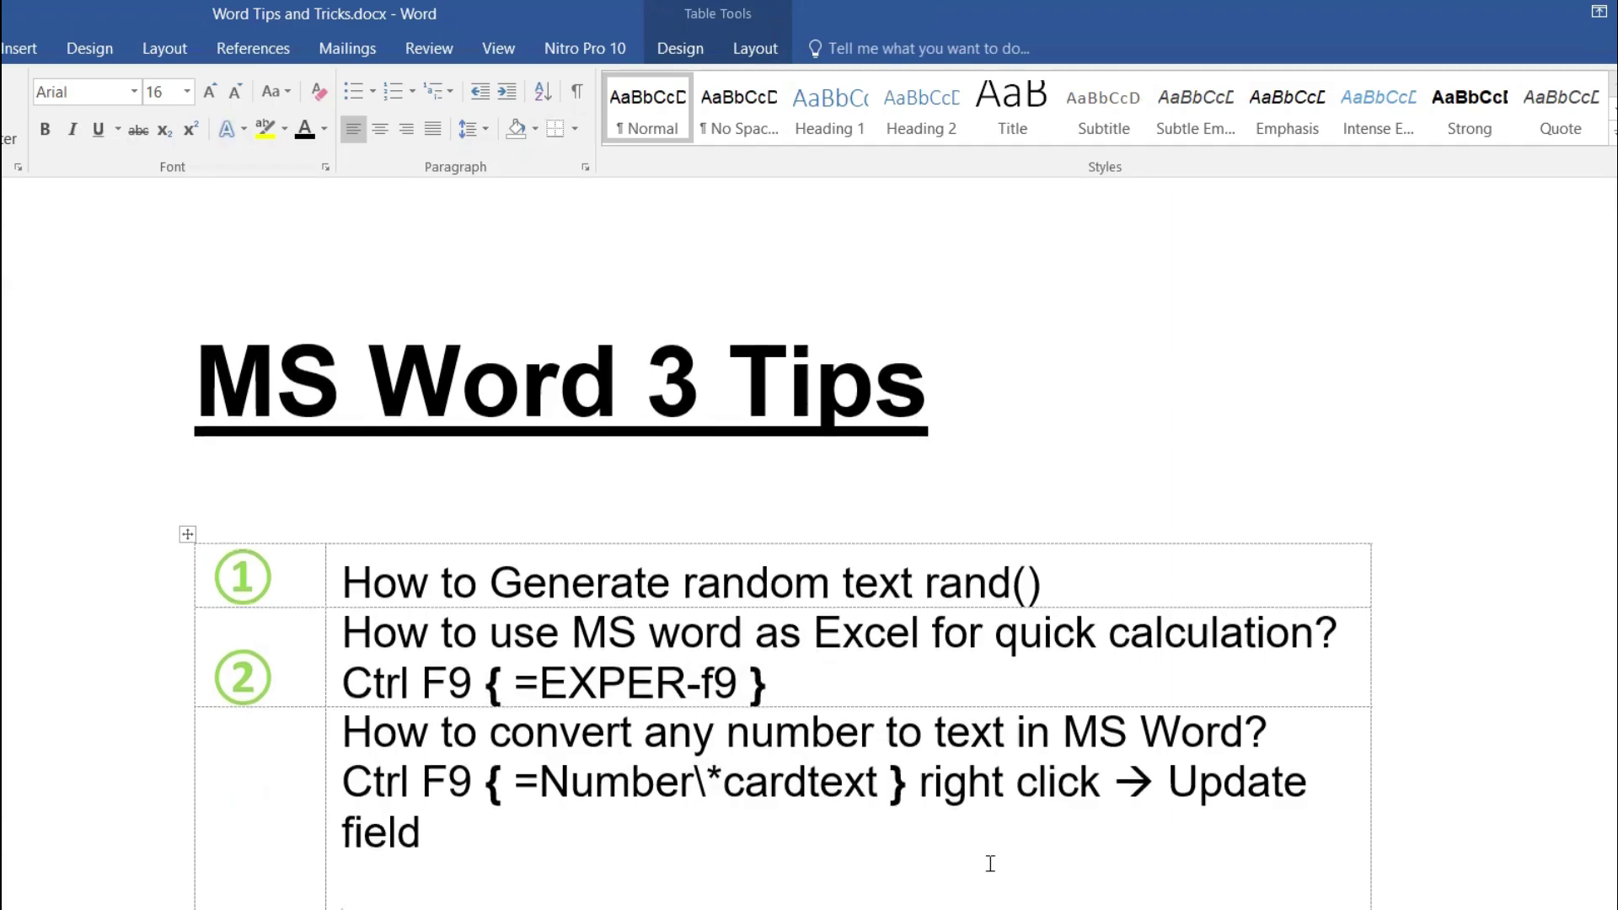
Step: Insert a field with the formula =1234567 below the Update field note and update it
key("ctrl+F9")
type("=1")
type("234567")
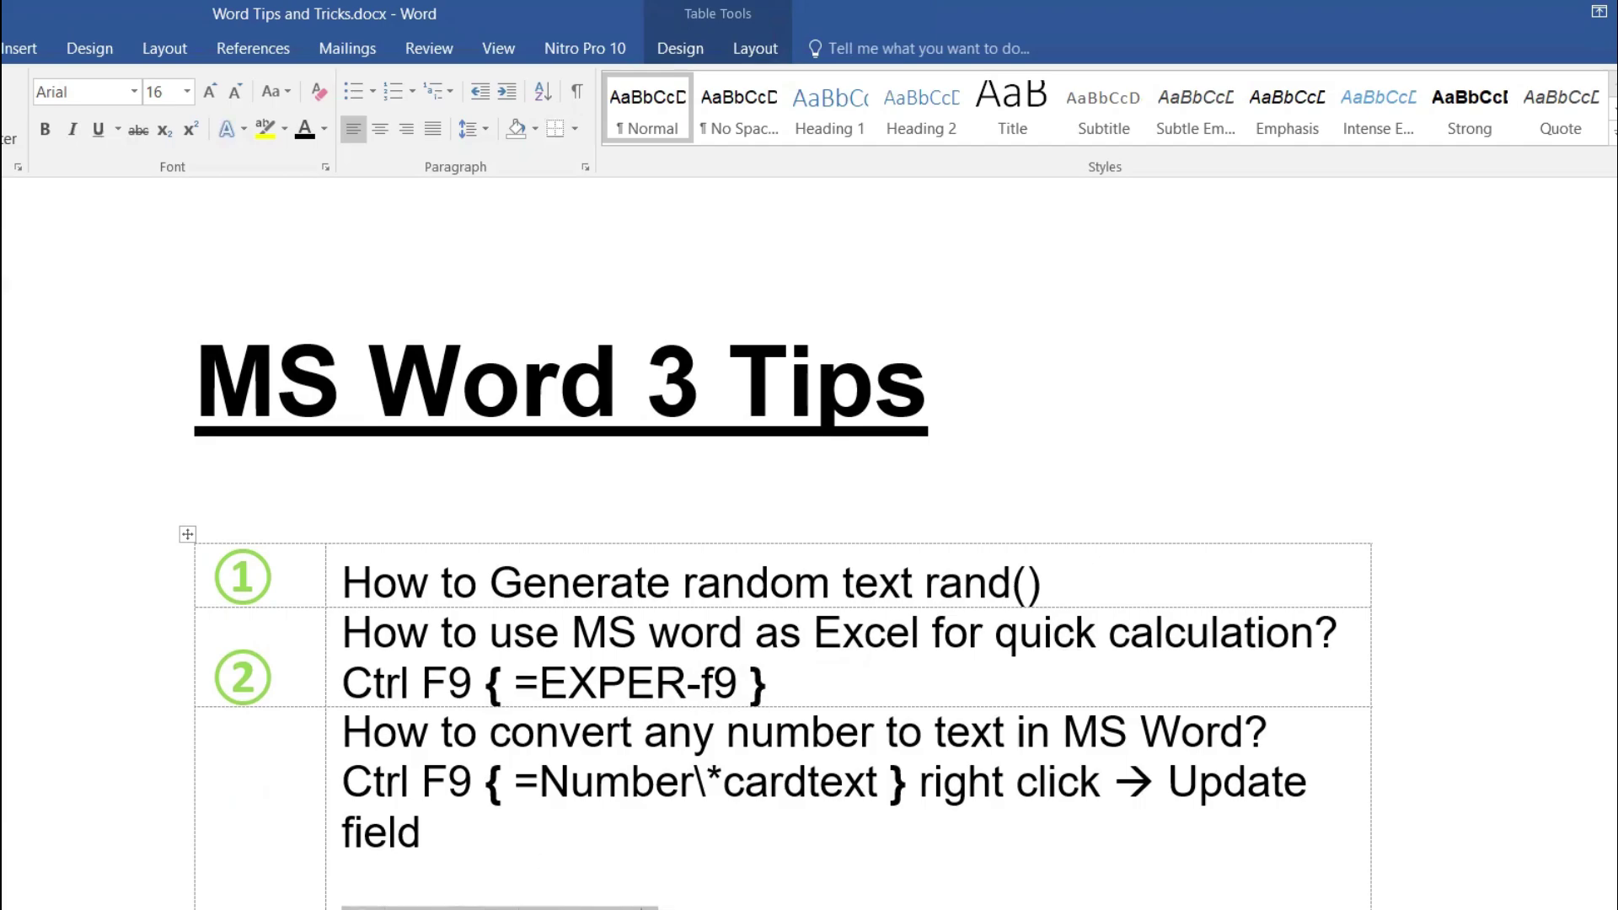
right_click(647, 907)
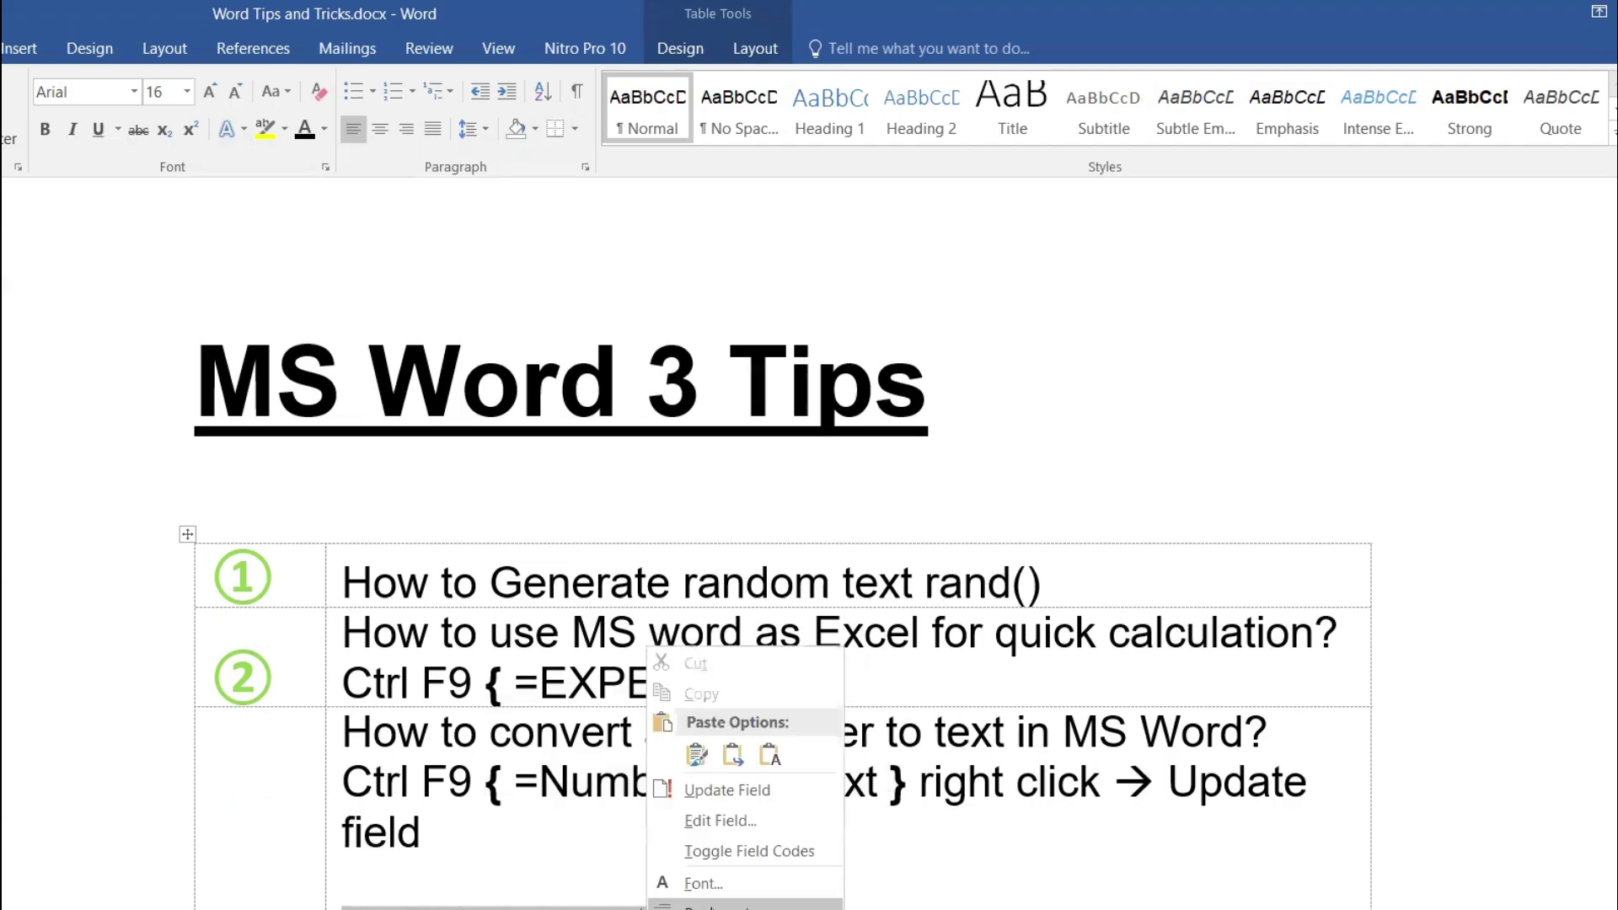
left_click(726, 790)
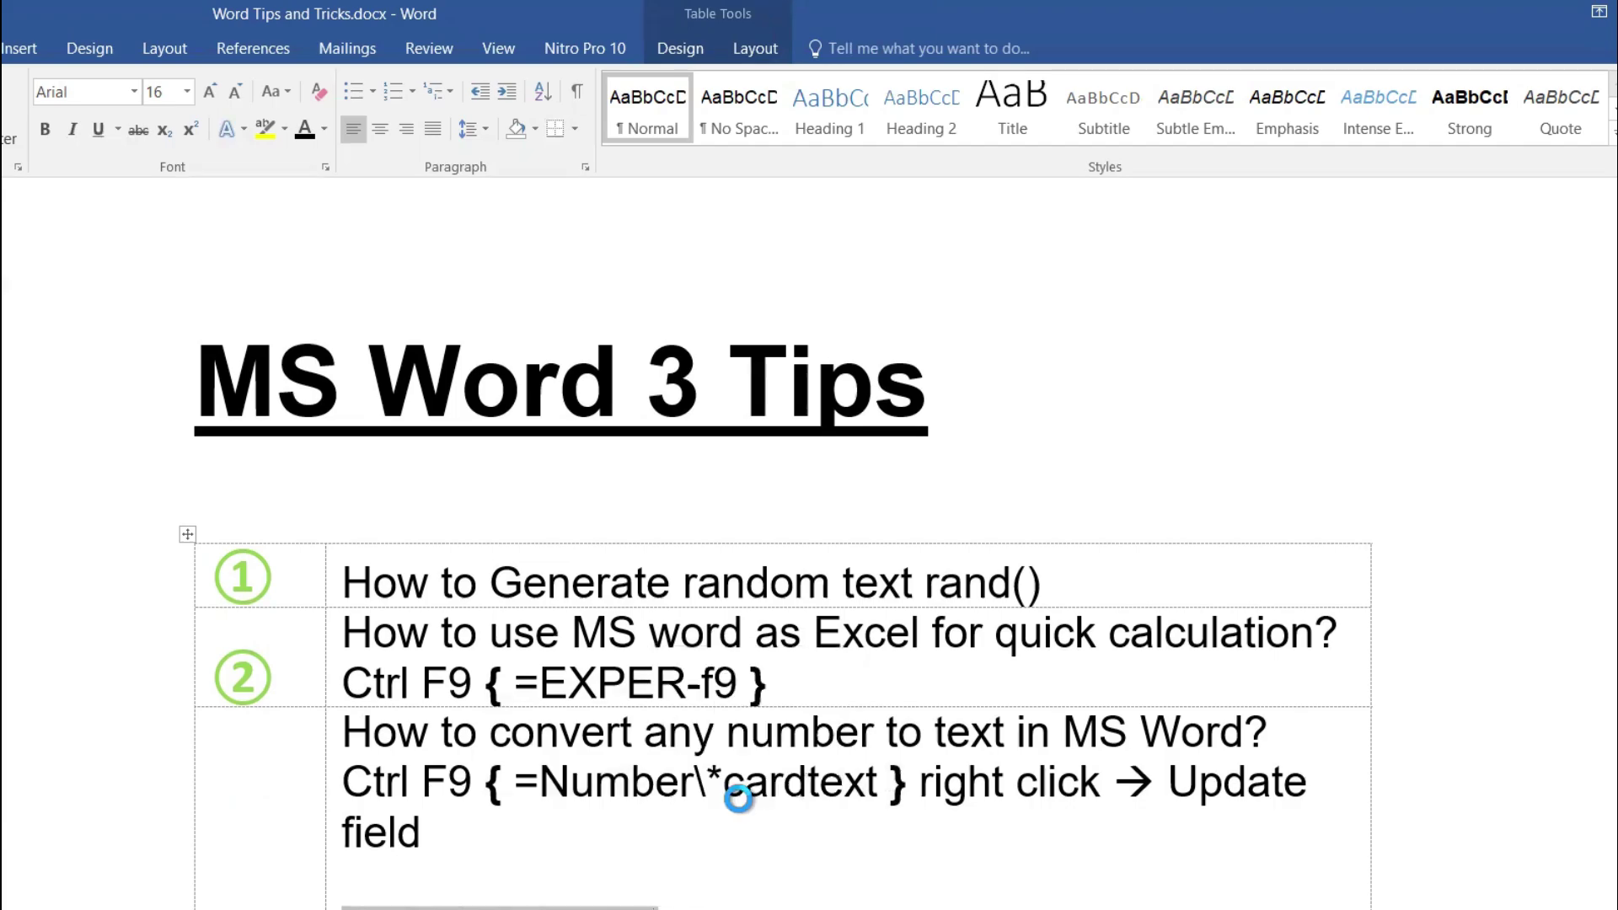